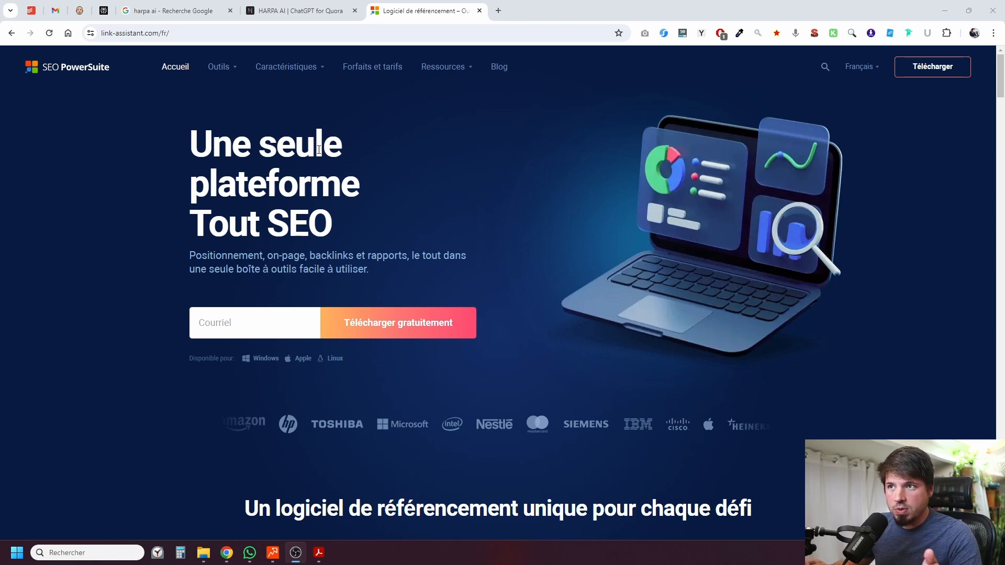
Switch to Rank Tracker and sort the "lit escamotable" sandbox keywords by ascending keyword difficulty.
mouse_move(223, 70)
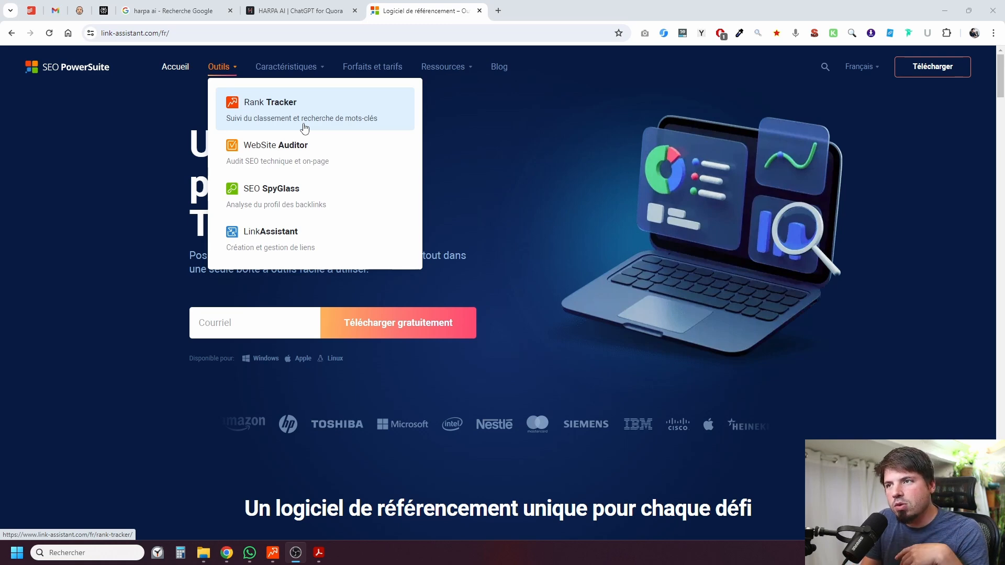
left_click(272, 553)
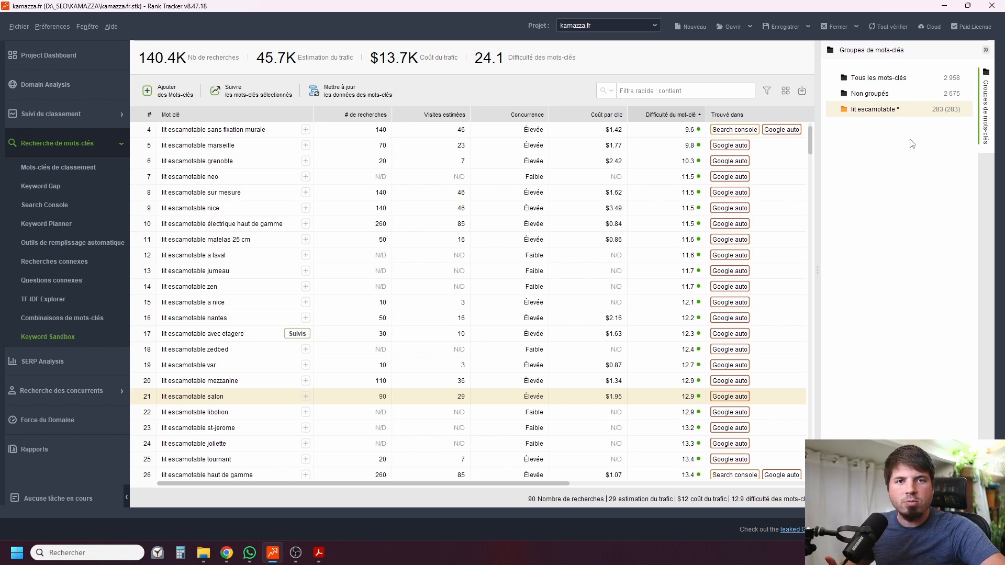
scroll(677, 142, "up", 1)
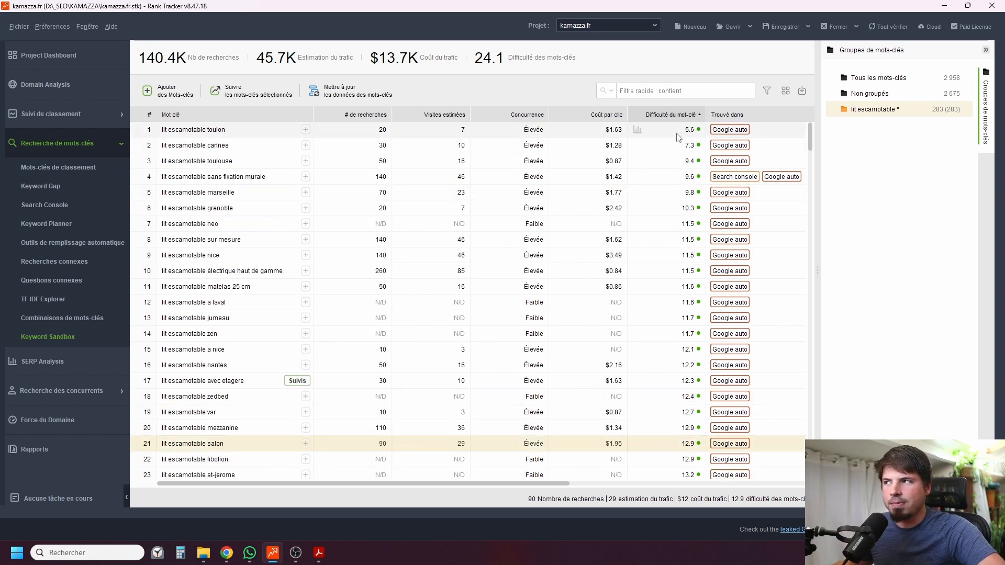
left_click(671, 113)
left_click(672, 114)
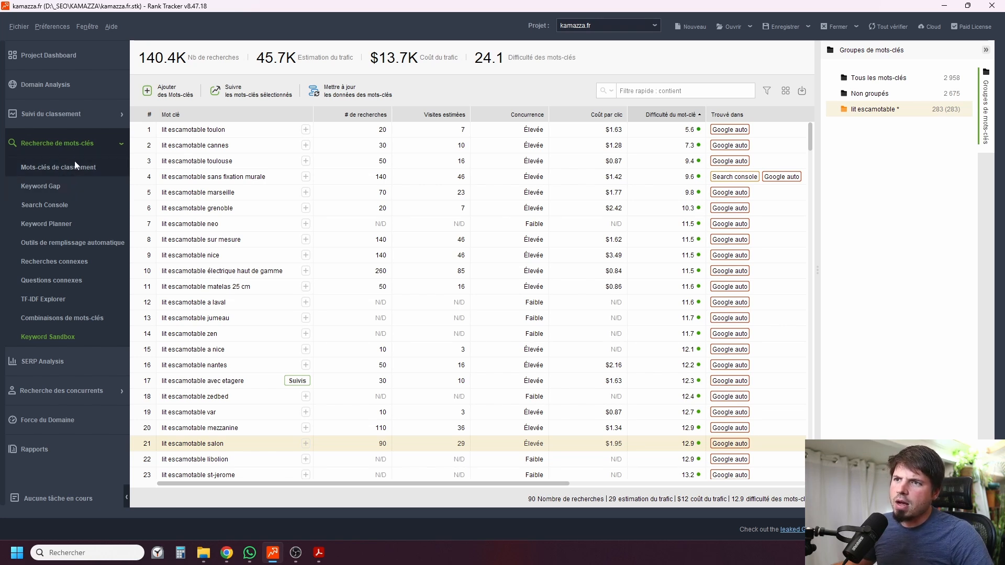
Look through the keyword research methods from Mots-clés de classement to Recherches connexes, including the Keyword Planner's source options.
left_click(91, 168)
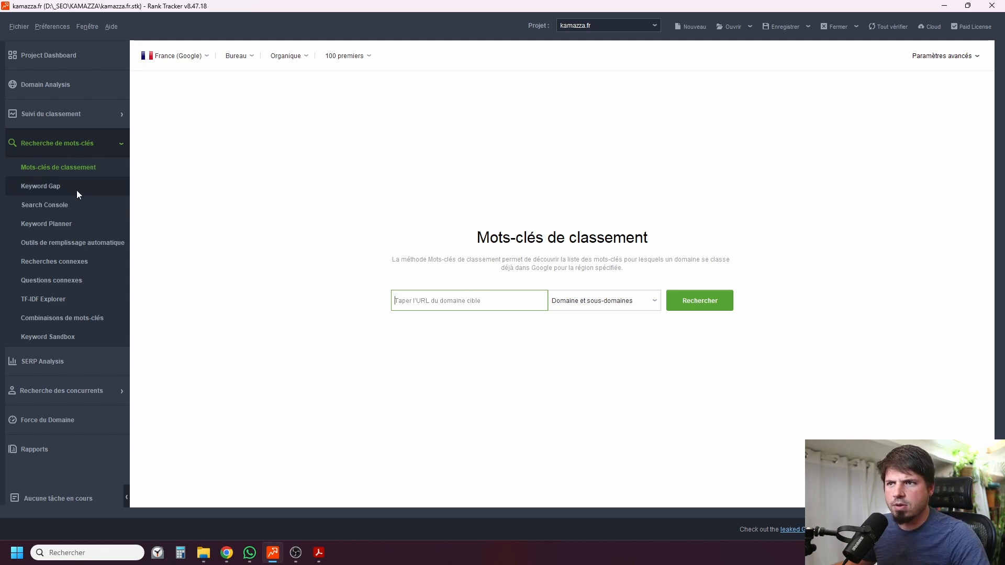
left_click(48, 184)
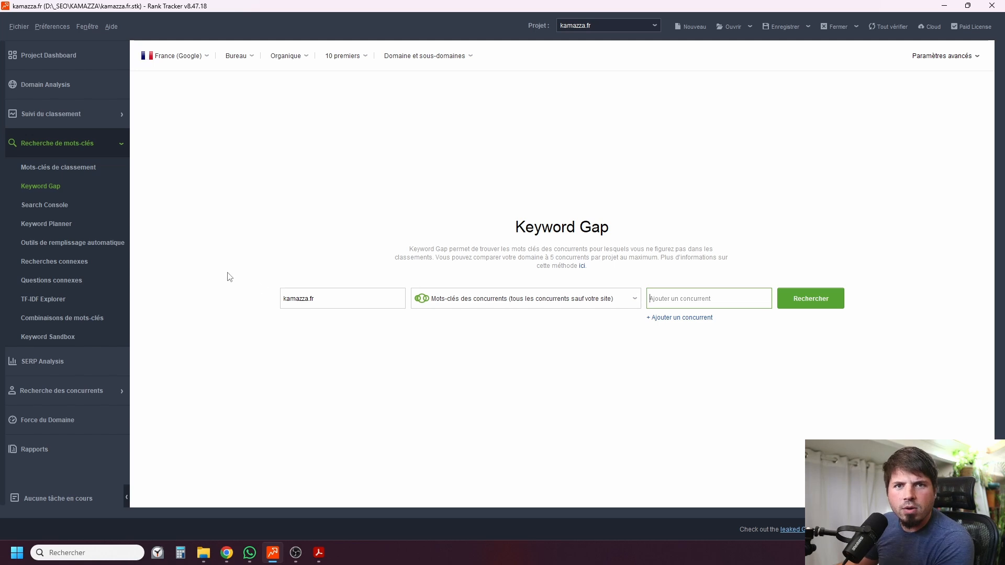
left_click(69, 210)
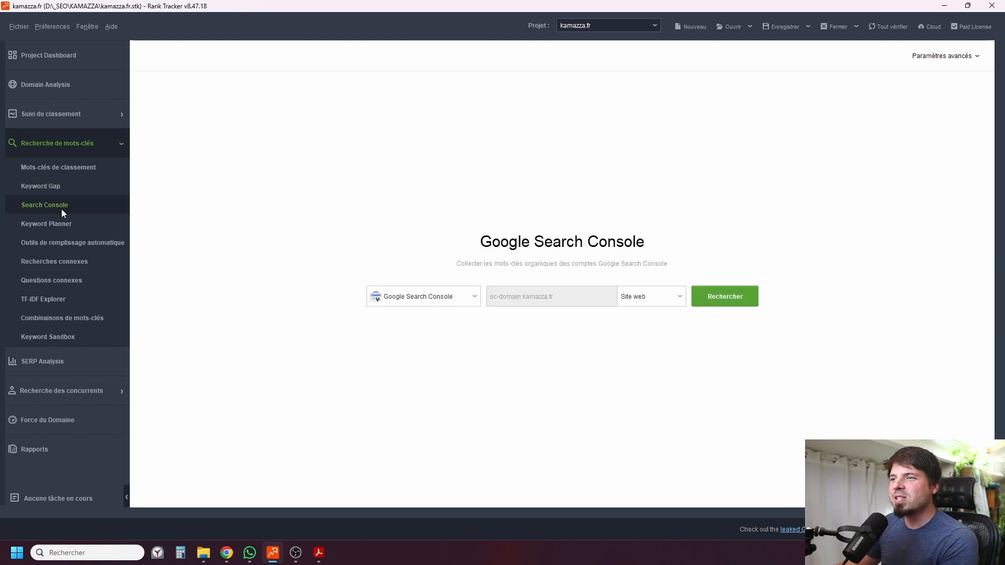
left_click(86, 225)
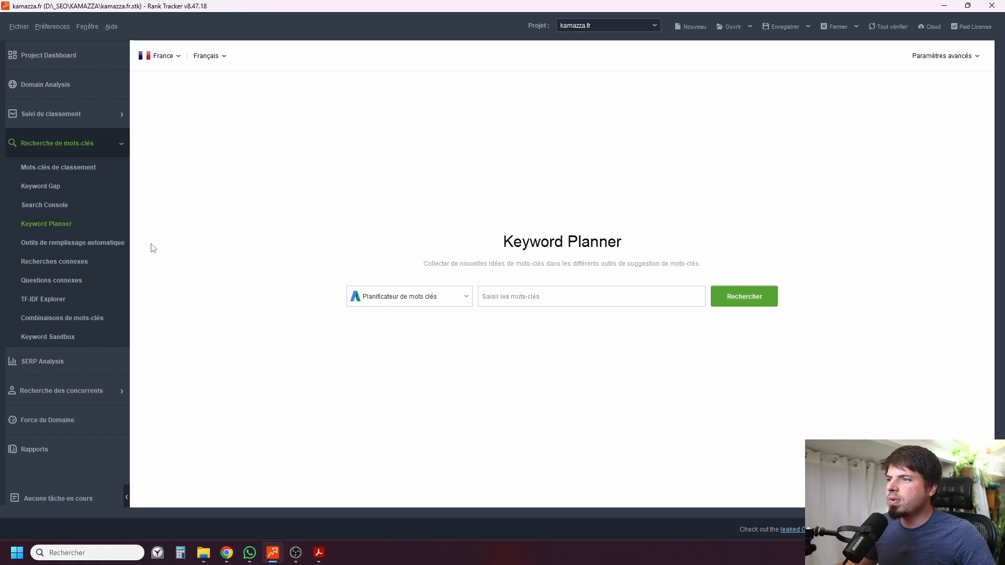
left_click(398, 297)
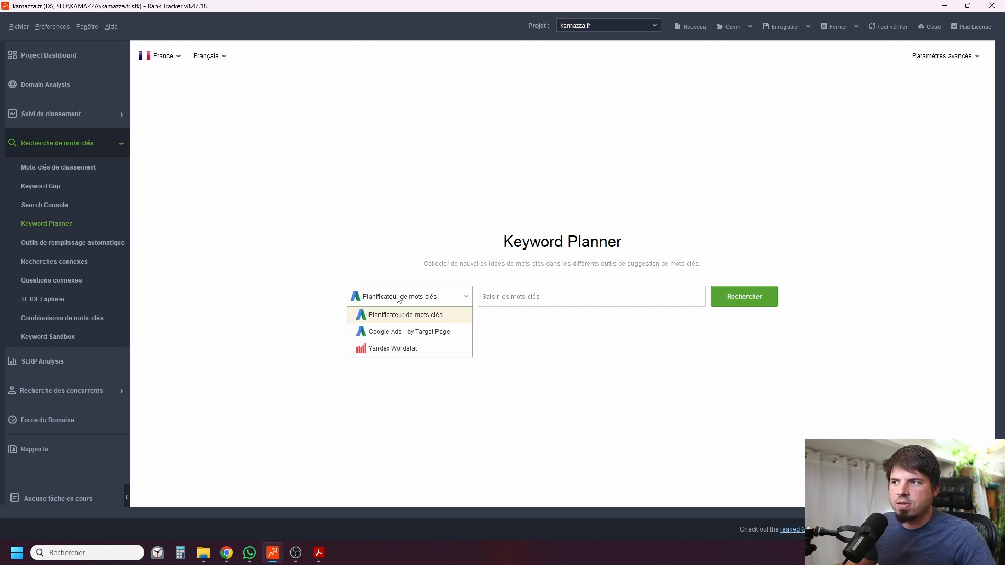
left_click(320, 279)
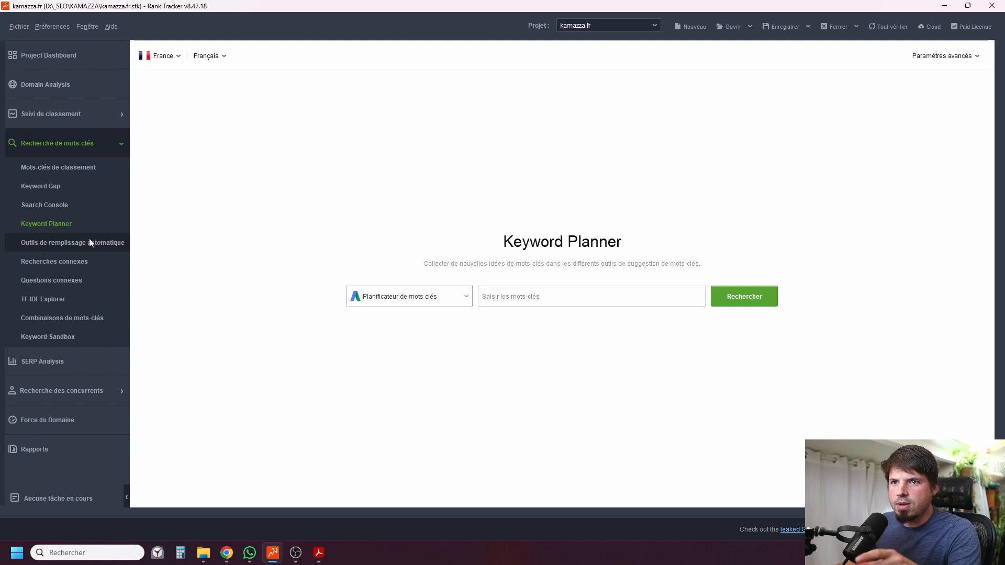
left_click(57, 245)
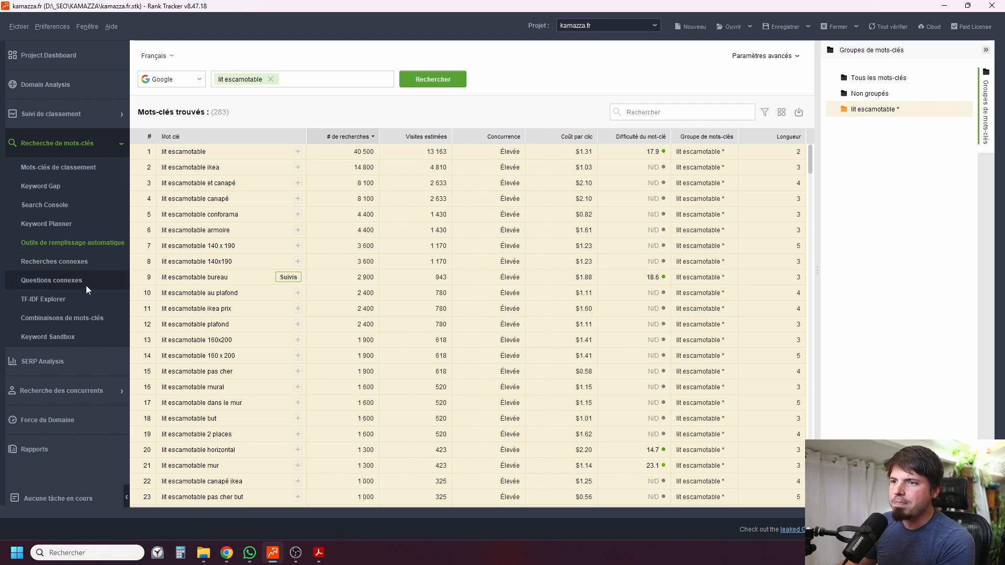
left_click(85, 265)
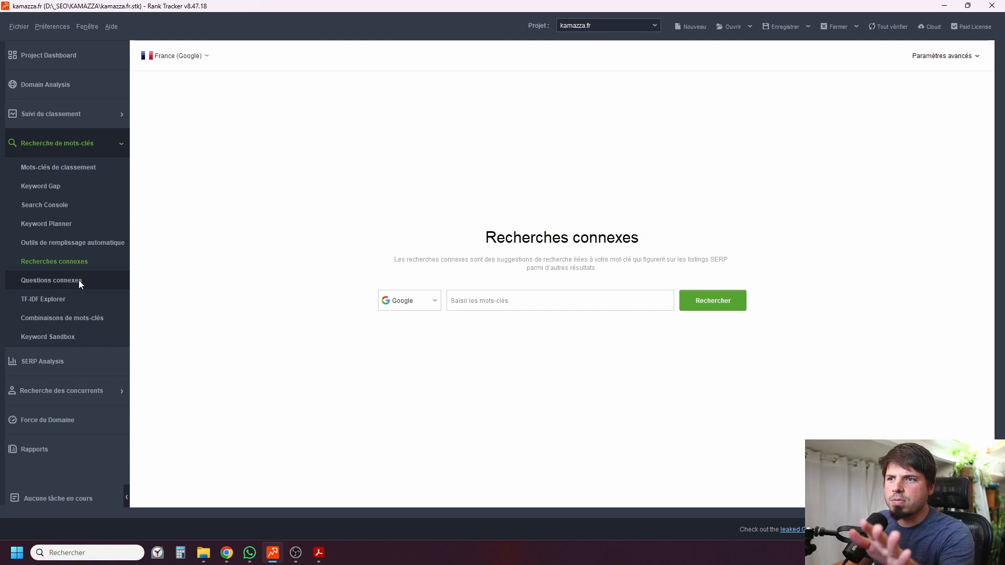
Set the Questions connexes research source to People Also Ask.
left_click(82, 285)
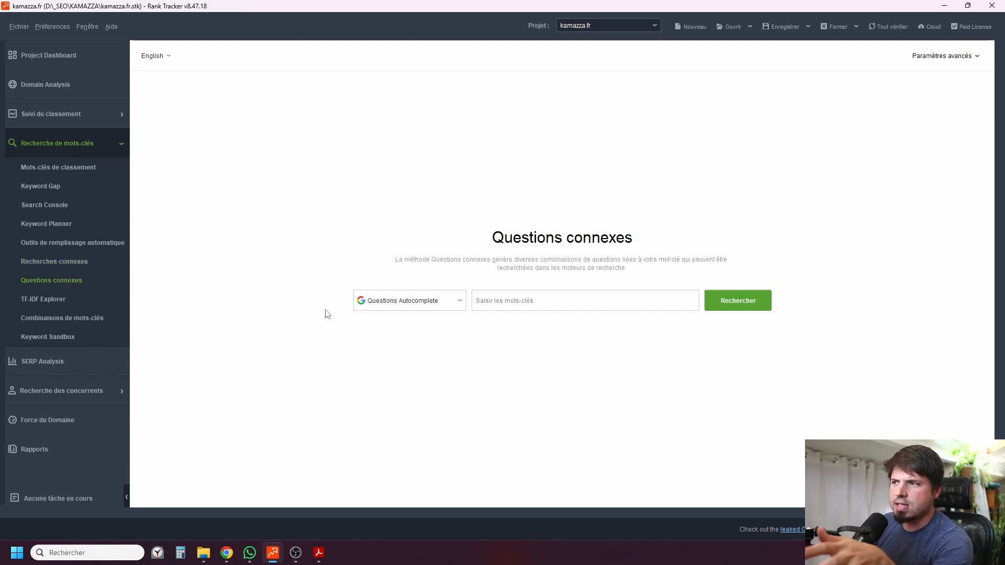
left_click(395, 307)
left_click(397, 336)
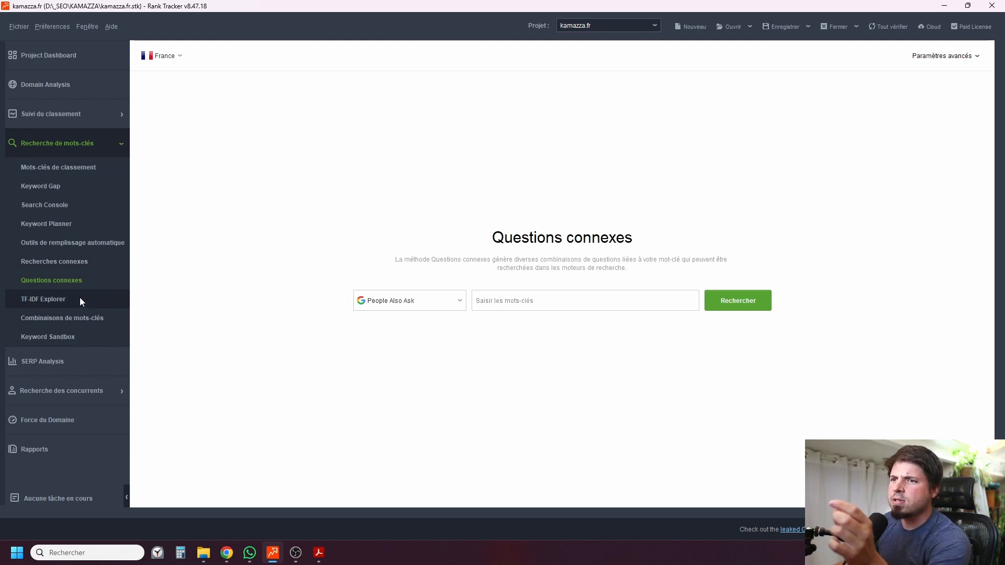
Review the Keyword Sandbox keywords in the "Non groupés" group and in the "lit escamotable" group.
left_click(52, 337)
scroll(550, 220, "down", 20)
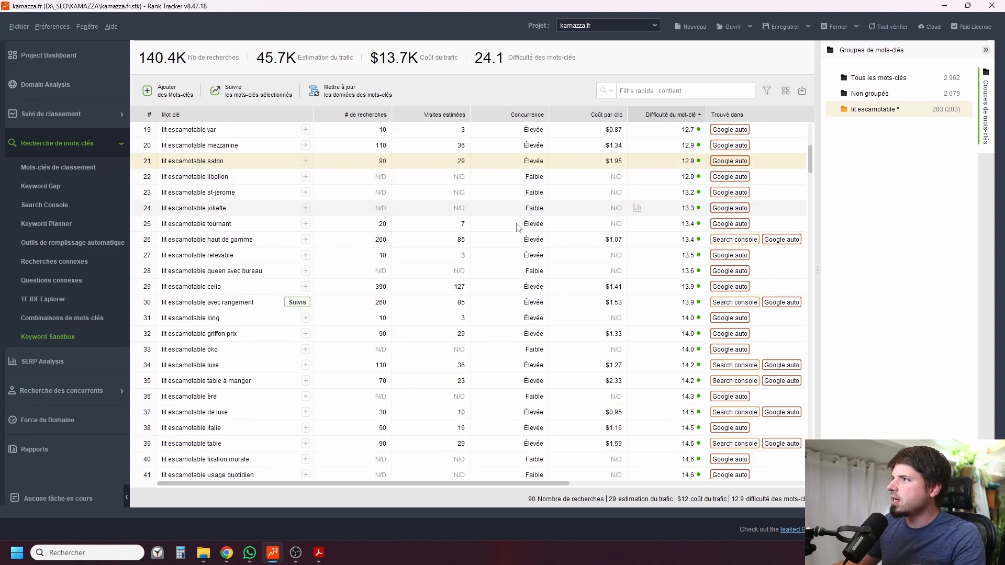
left_click(869, 94)
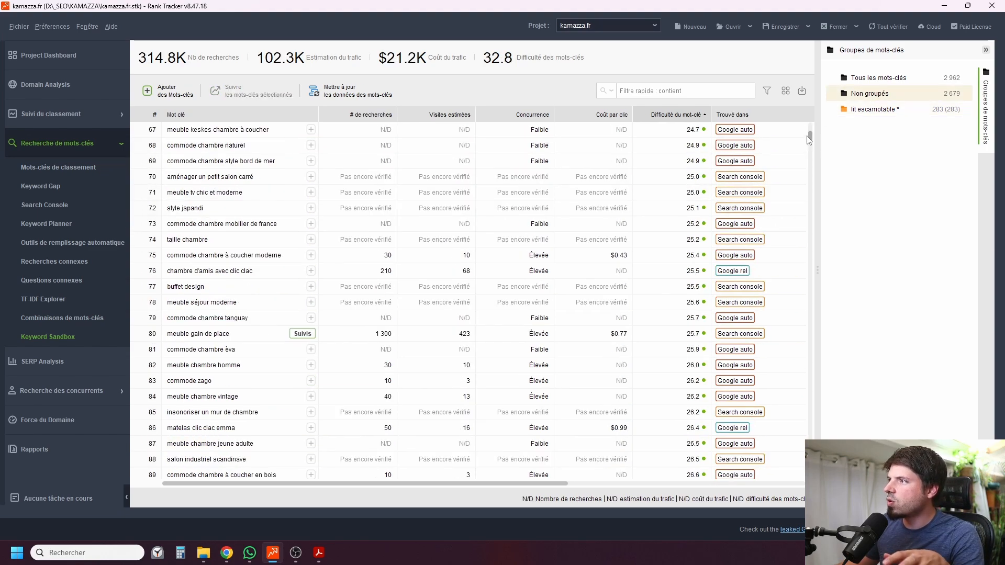
mouse_move(810, 128)
left_mouse_down()
mouse_move(810, 420)
mouse_move(808, 126)
left_mouse_up()
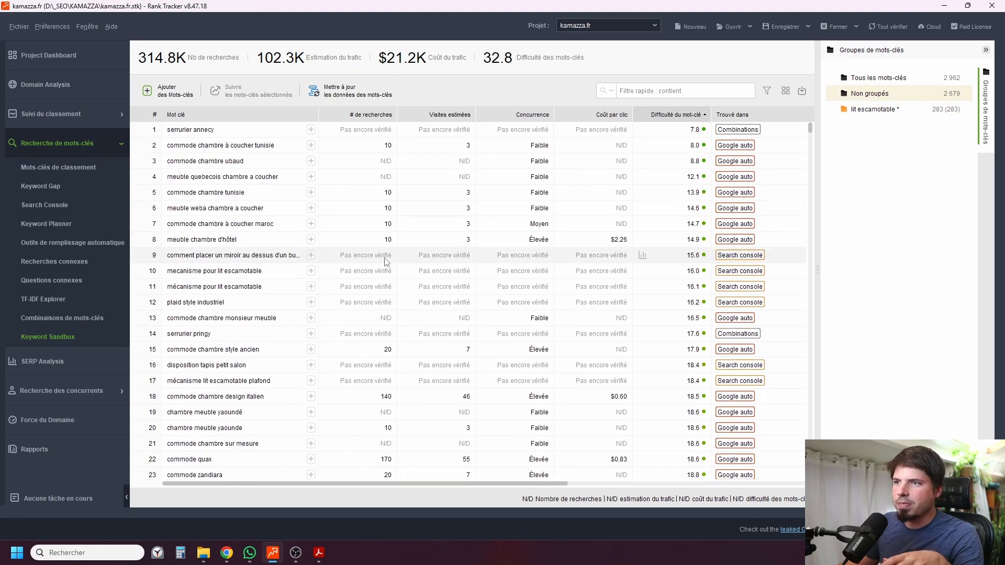
left_click(873, 110)
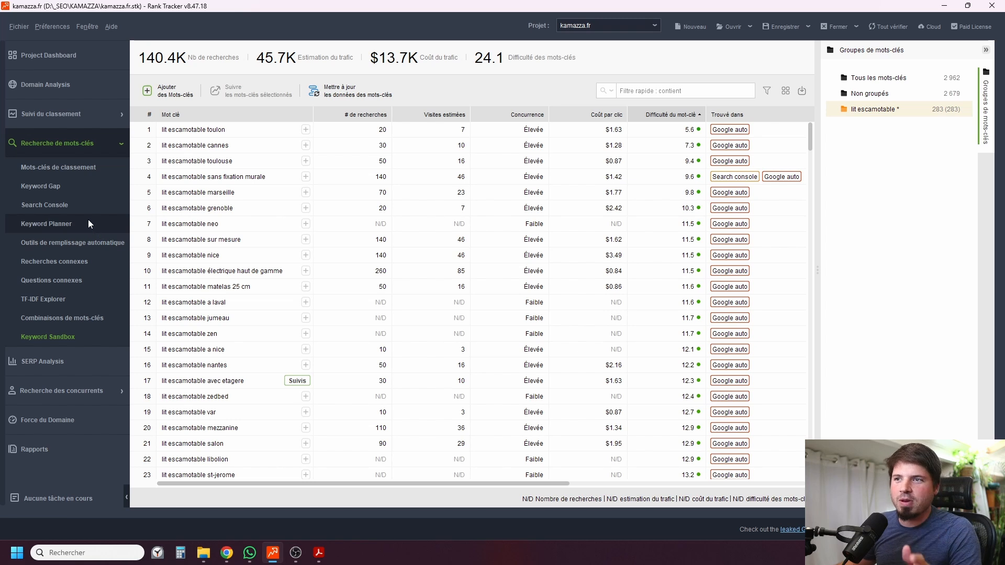
left_click(67, 224)
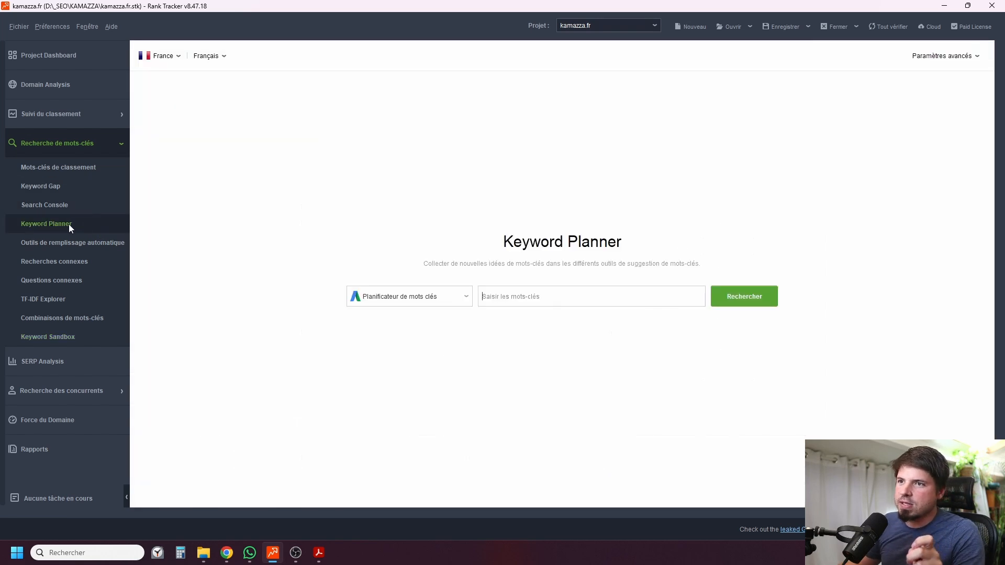
left_click(576, 301)
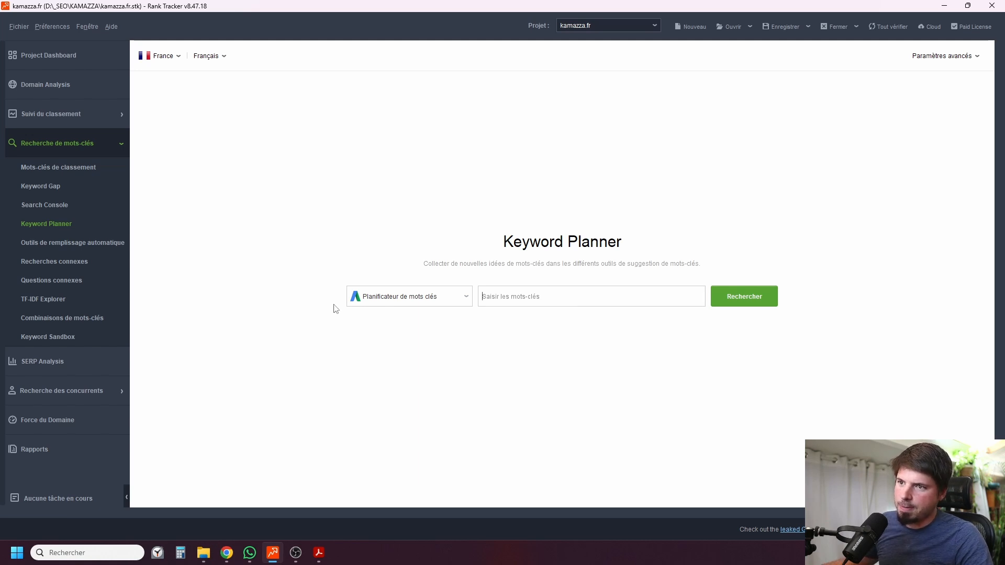
left_click(55, 336)
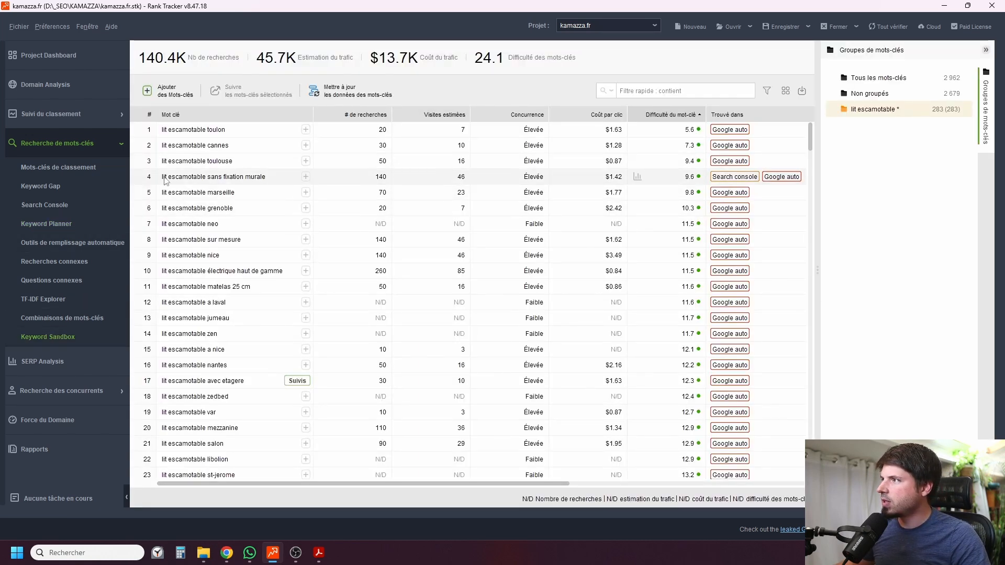
Search the Keyword Planner for ideas for "lit escamotable", using the Planificateur de mots clés source for France in French.
left_click(61, 223)
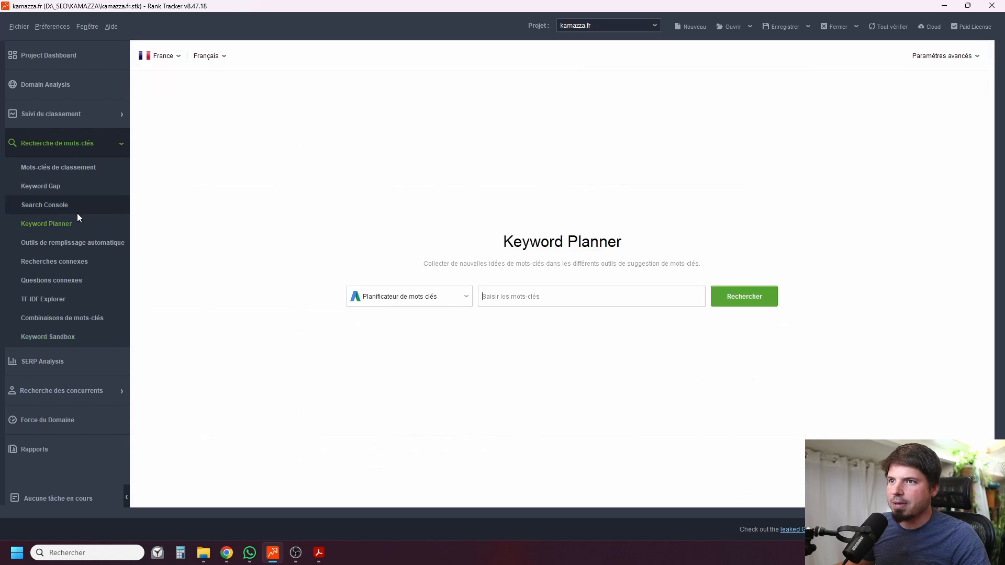
left_click(605, 290)
type("lit escamotable")
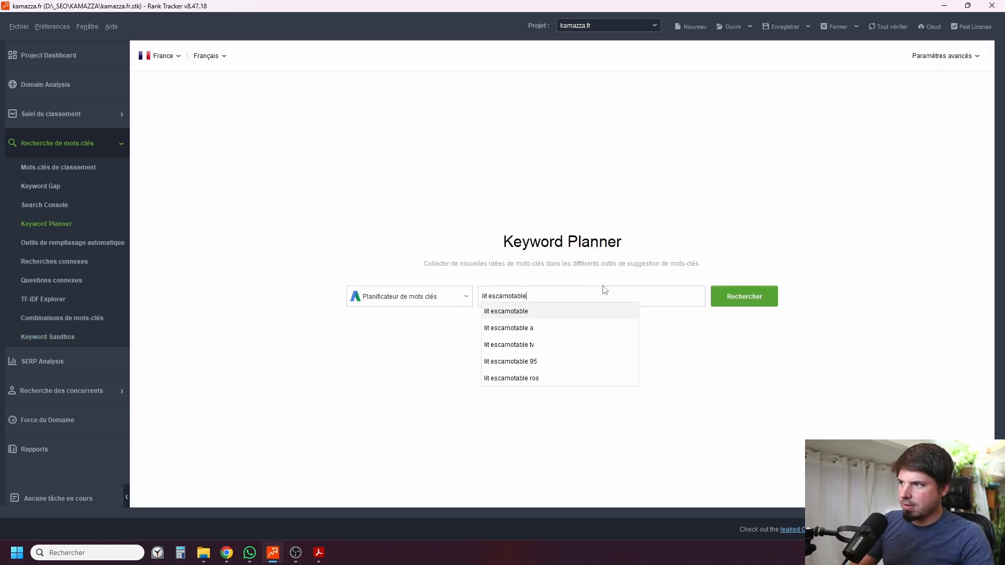
key("Return")
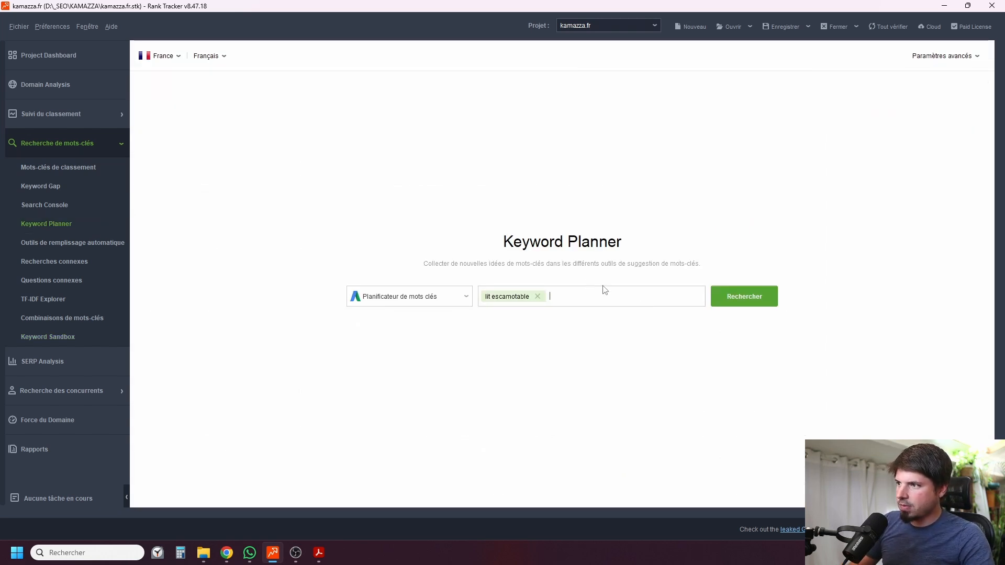
left_click(755, 294)
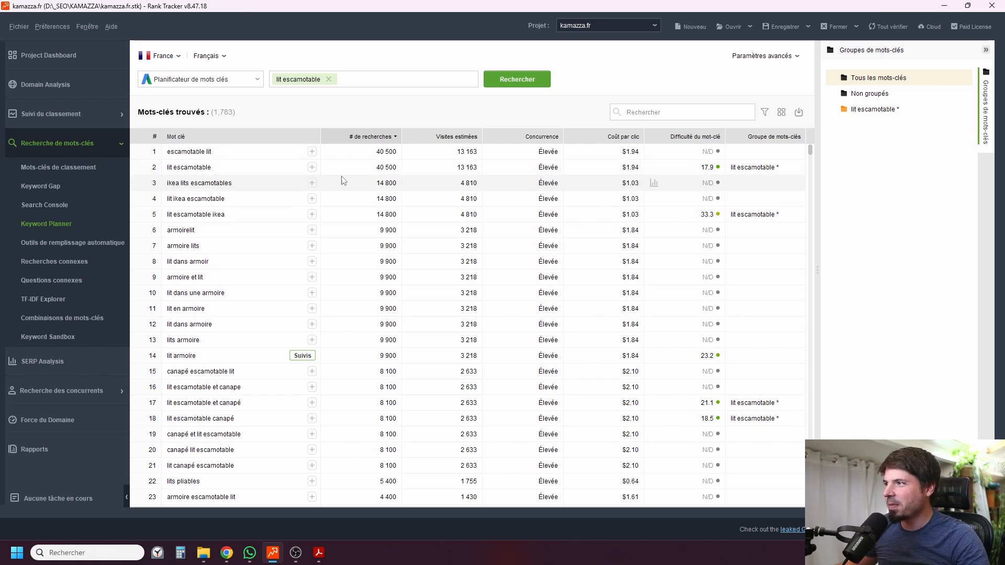
Sort the found keyword ideas by ascending keyword difficulty and select "lit escamotable avec etagere".
scroll(451, 195, "down", 4)
scroll(471, 220, "up", 4)
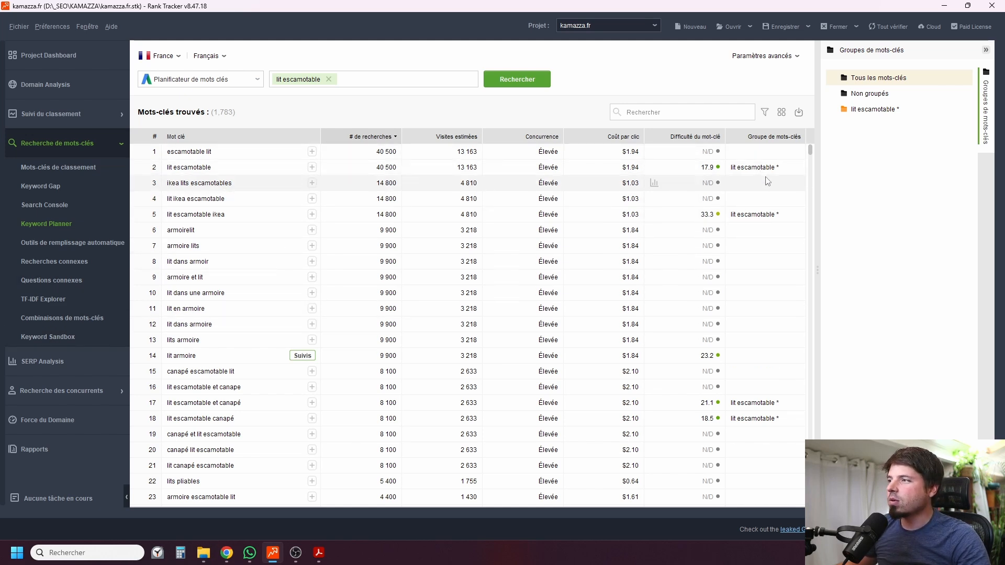
left_click(705, 137)
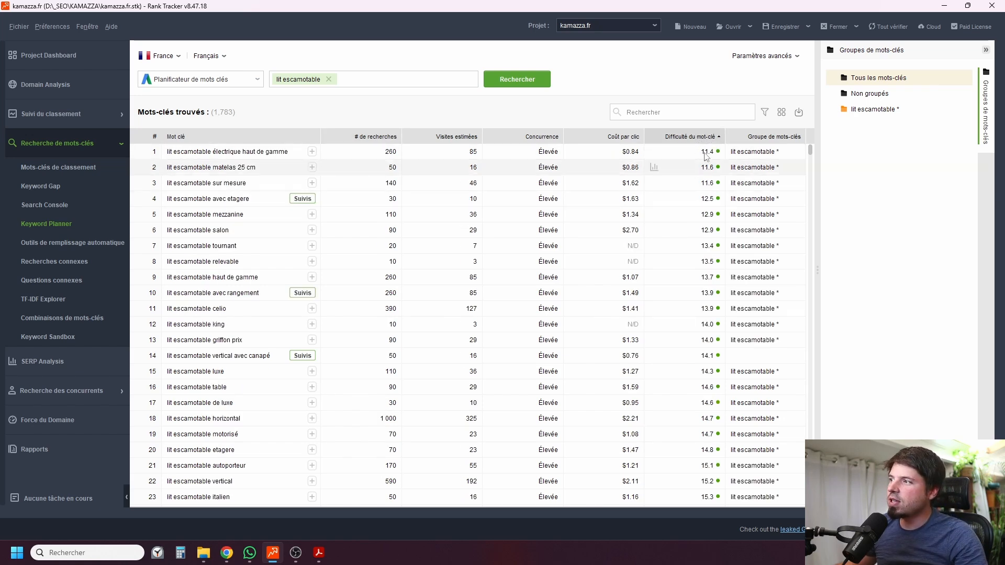
left_click(707, 196)
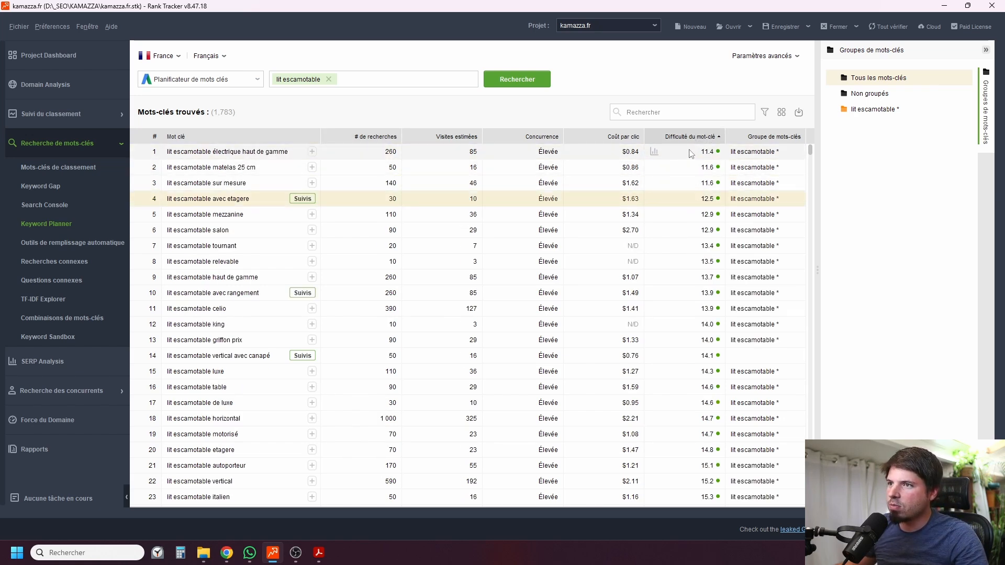
Examine the difficulty scores, search volumes and keyword groups across the sorted "lit escamotable" keyword ideas.
scroll(702, 180, "down", 5)
scroll(712, 194, "up", 5)
scroll(719, 207, "down", 4)
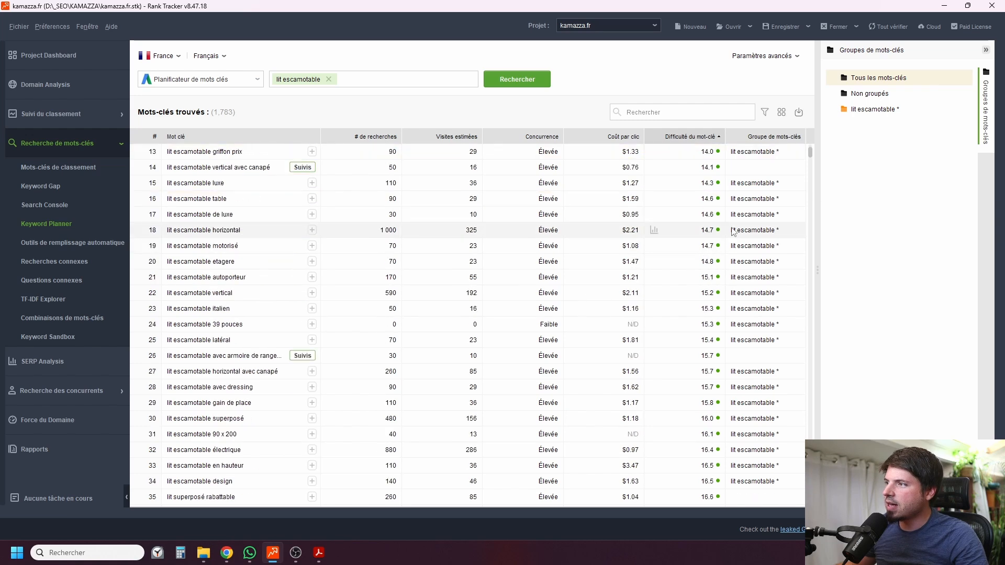
scroll(724, 214, "up", 1)
scroll(725, 214, "up", 1)
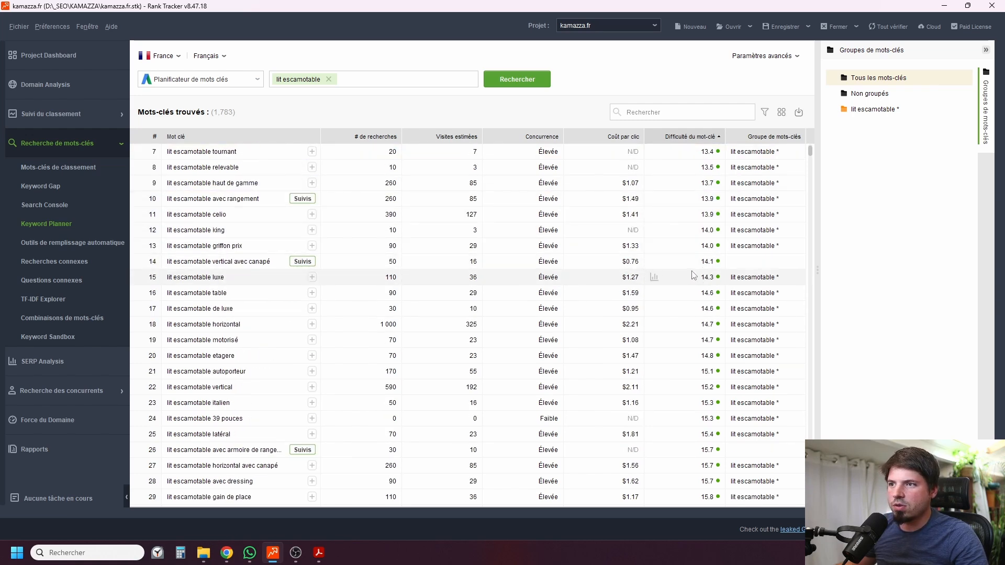
scroll(706, 243, "down", 20)
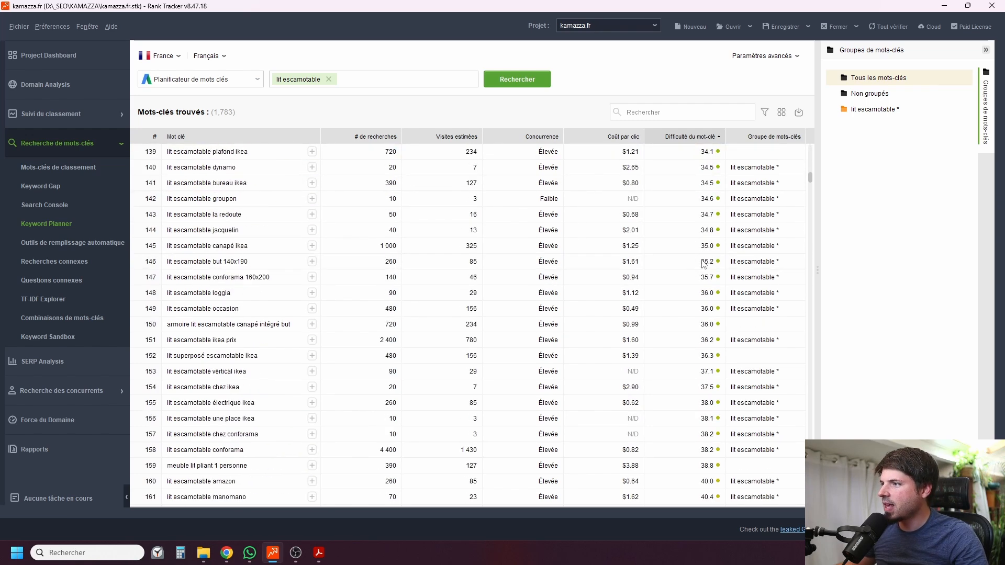
scroll(709, 262, "up", 14)
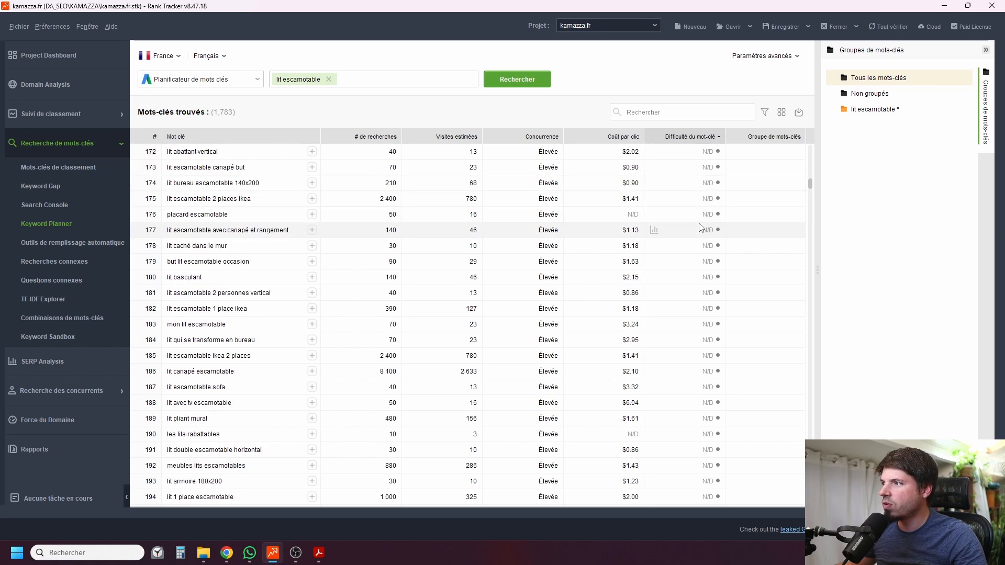
scroll(708, 195, "up", 20)
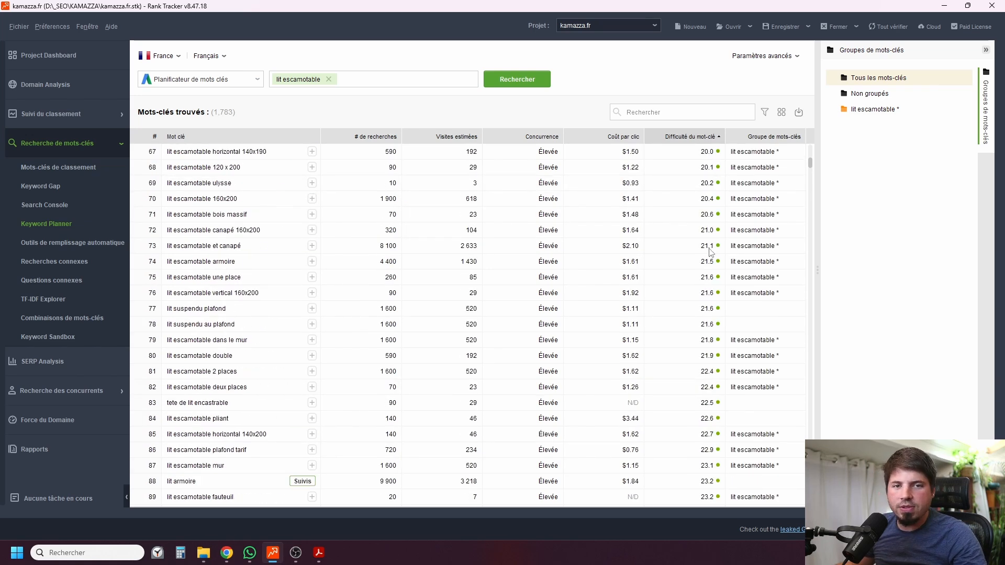
scroll(703, 215, "up", 12)
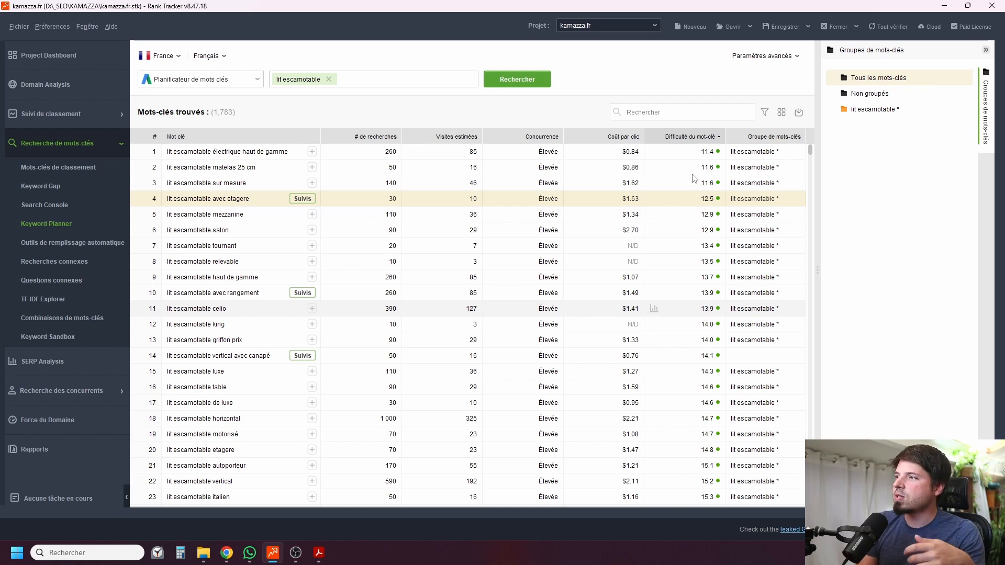
scroll(694, 178, "down", 18)
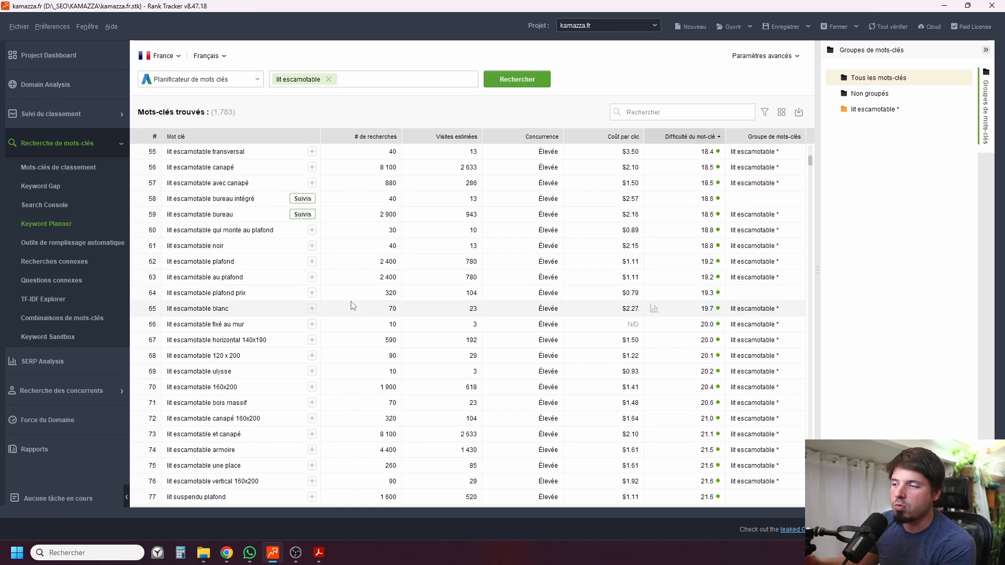
Examine the keyword difficulty scores through the sorted list, from the easiest ideas to the last ones that have a score.
scroll(353, 307, "down", 20)
scroll(496, 337, "up", 3)
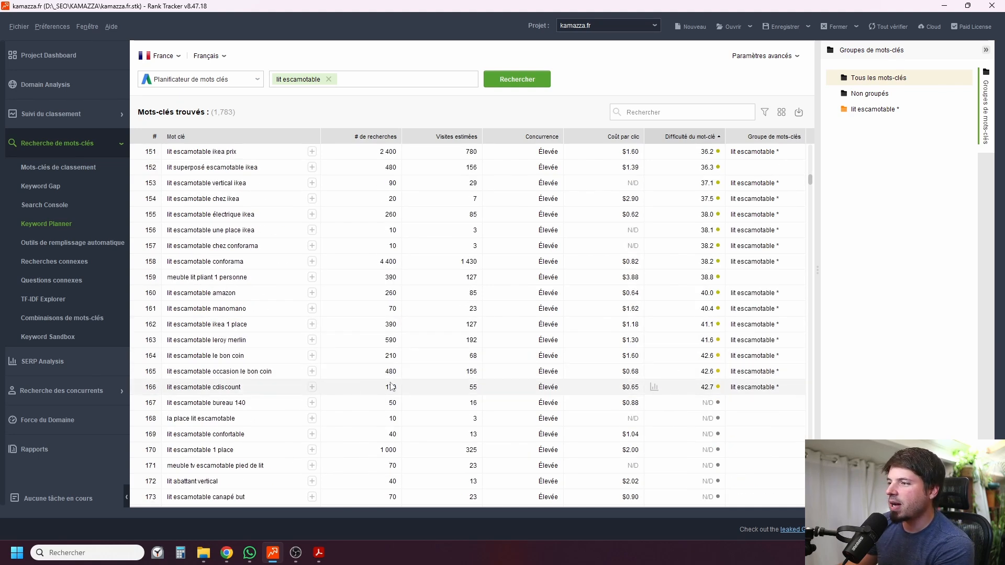
left_click(703, 372)
left_click(705, 357)
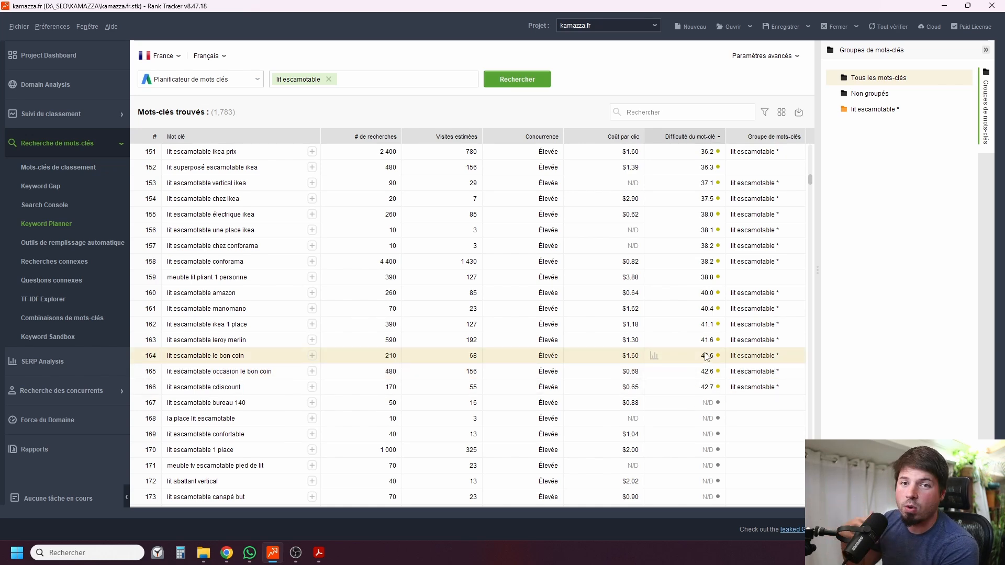
scroll(662, 379, "up", 15)
scroll(662, 379, "up", 20)
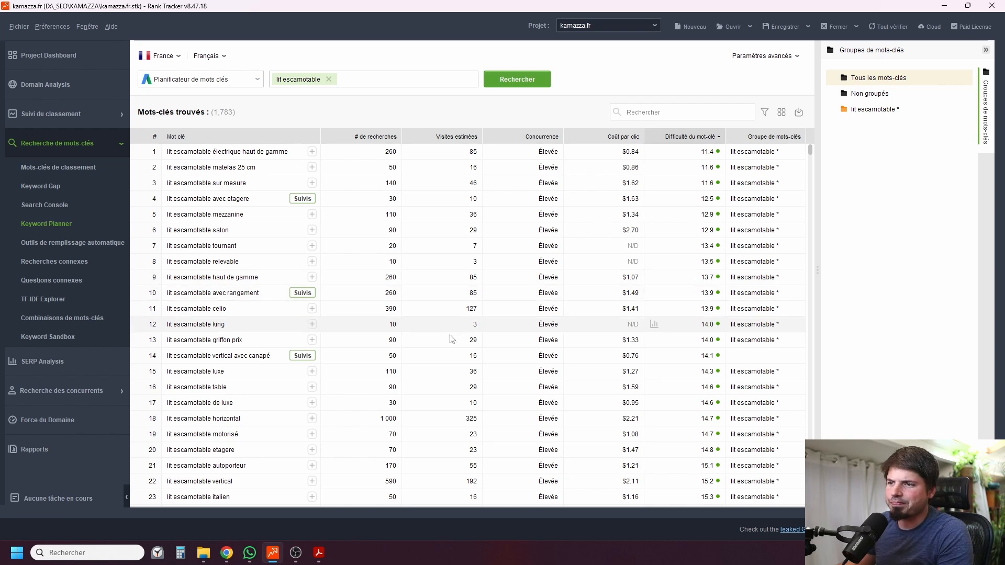
scroll(447, 340, "down", 17)
scroll(447, 341, "up", 17)
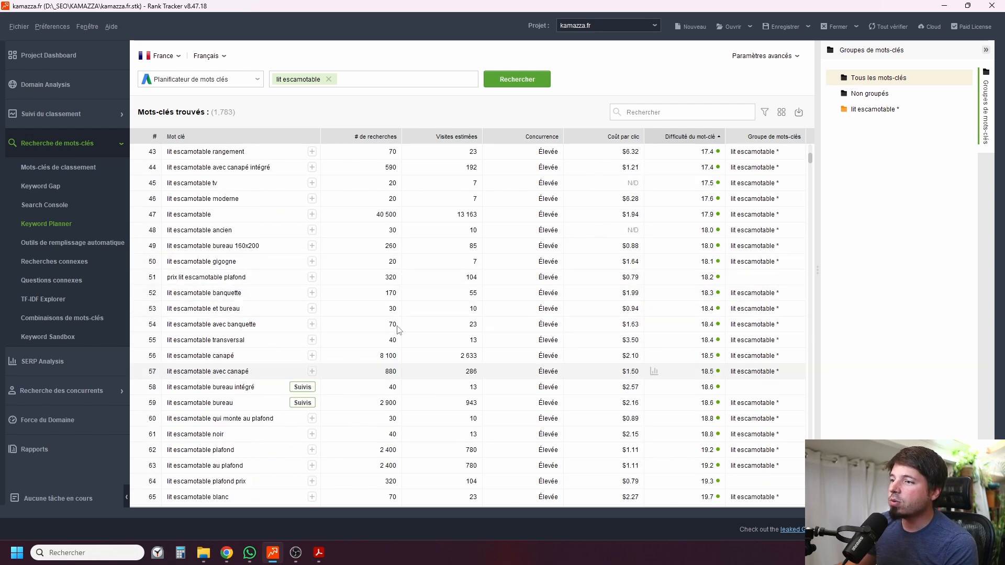
scroll(633, 163, "down", 20)
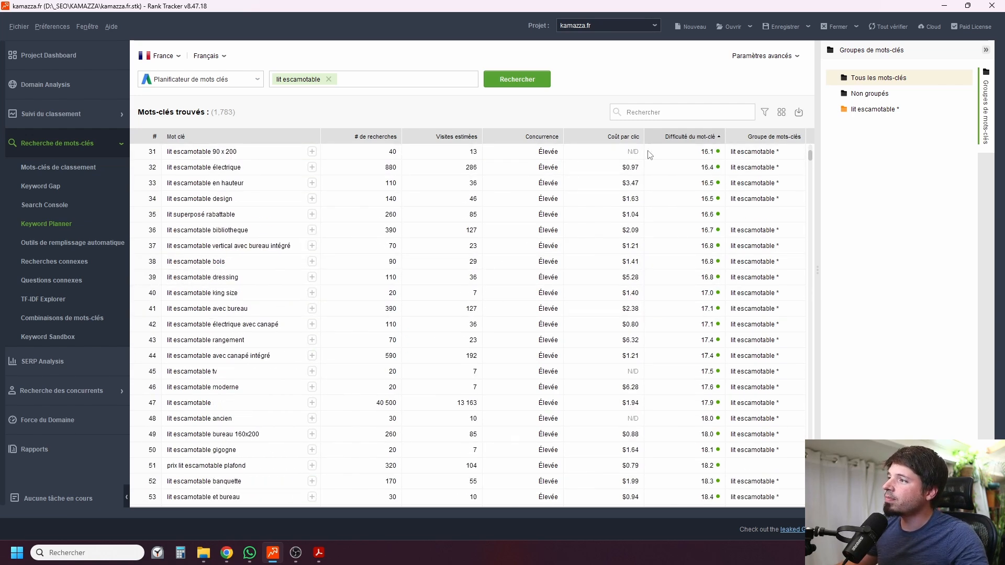
scroll(658, 210, "down", 20)
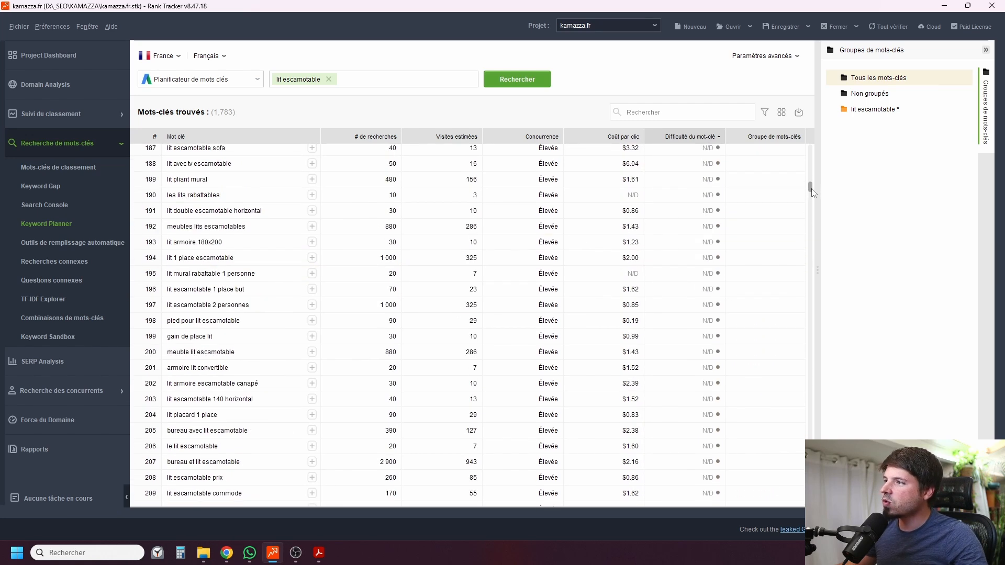
scroll(813, 193, "up", 11)
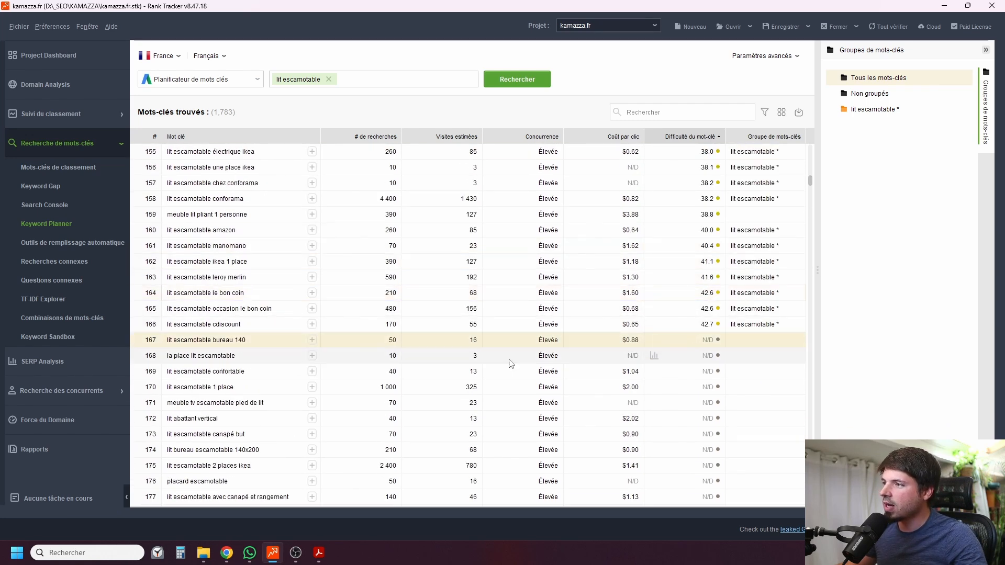
Examine the keyword ideas without a difficulty score through the end of the list, and compare them with the scored ones.
scroll(628, 340, "down", 20)
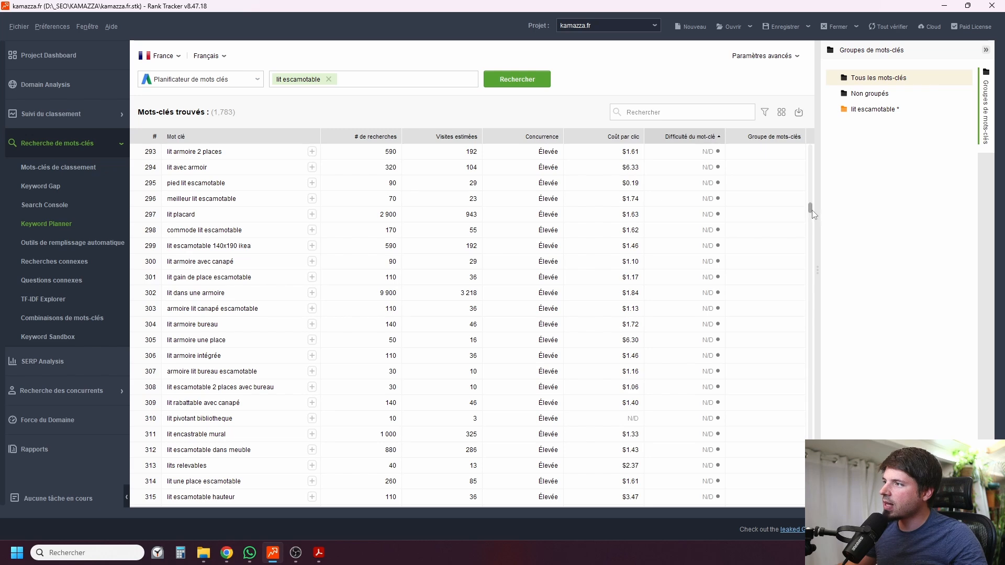
left_click_drag(811, 210, 772, 494)
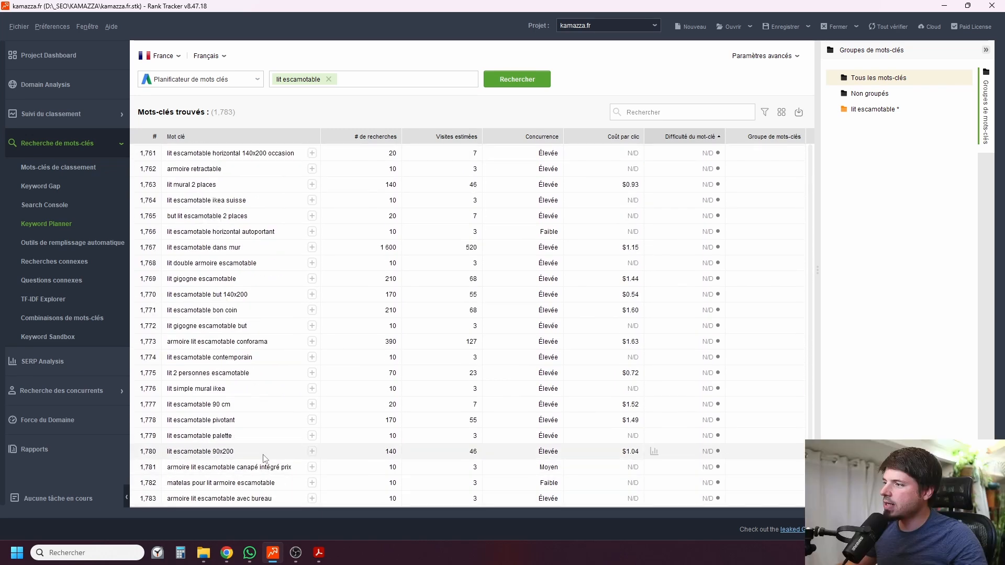
scroll(257, 434, "up", 20)
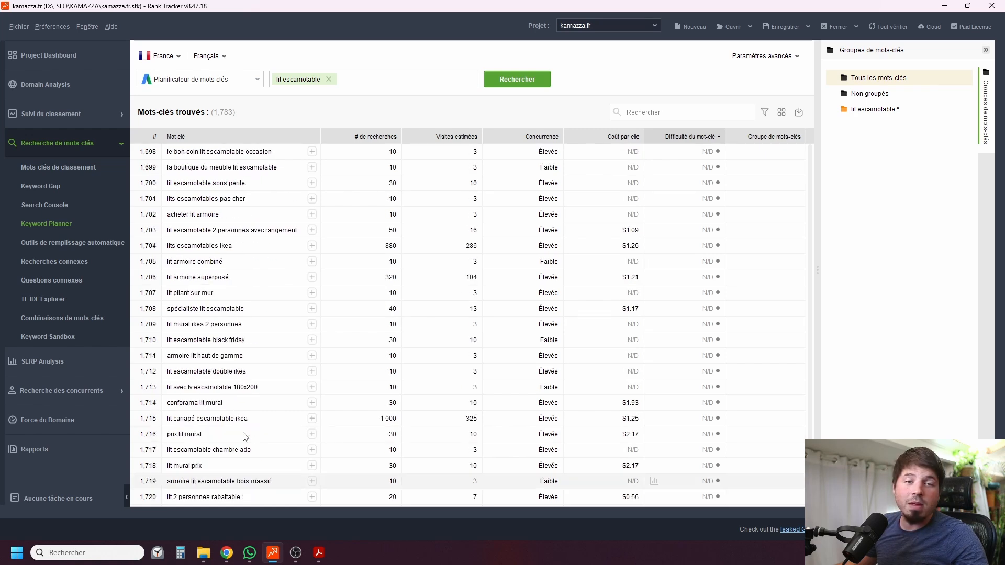
scroll(245, 436, "up", 20)
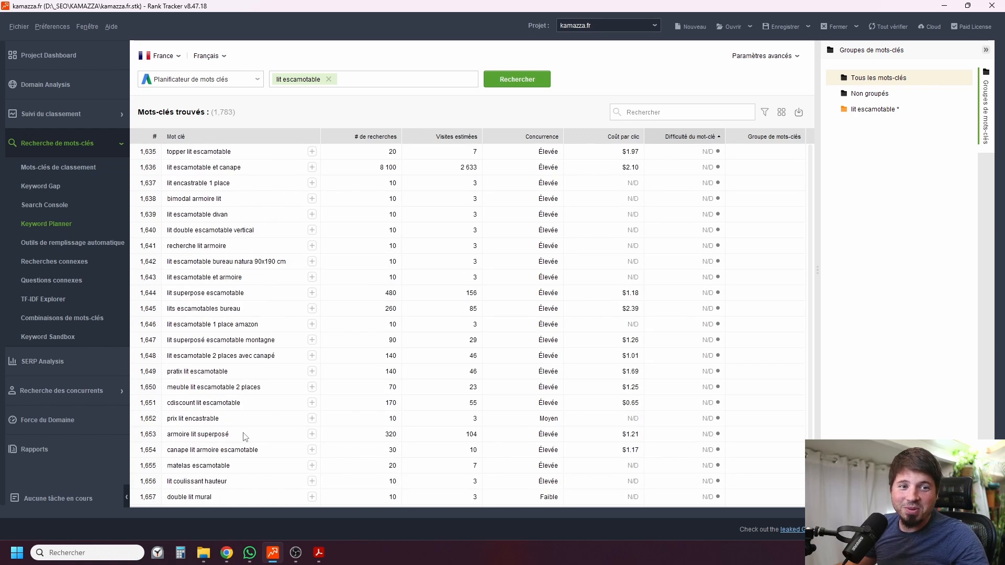
scroll(246, 436, "up", 20)
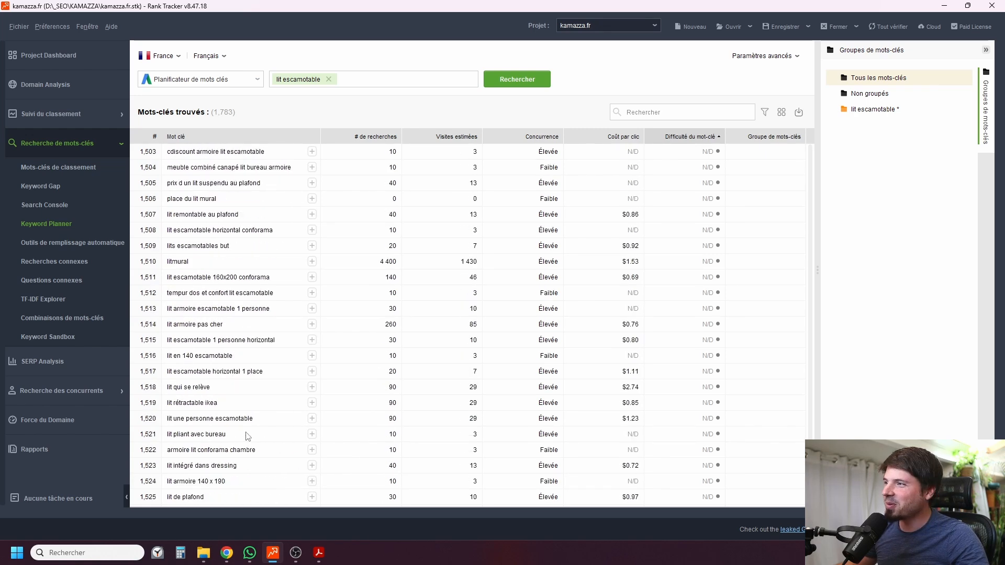
left_click_drag(814, 454, 823, 163)
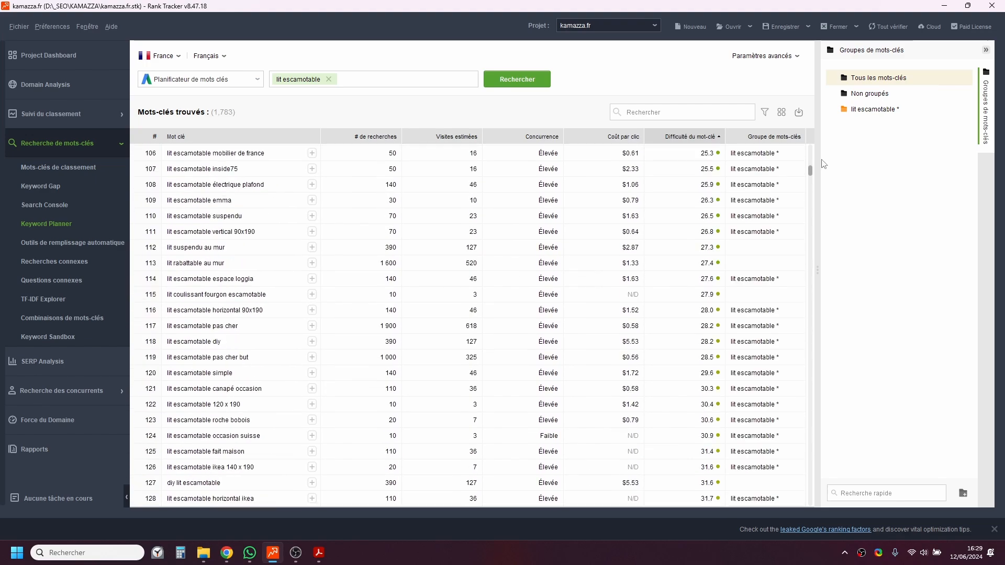
scroll(446, 314, "up", 8)
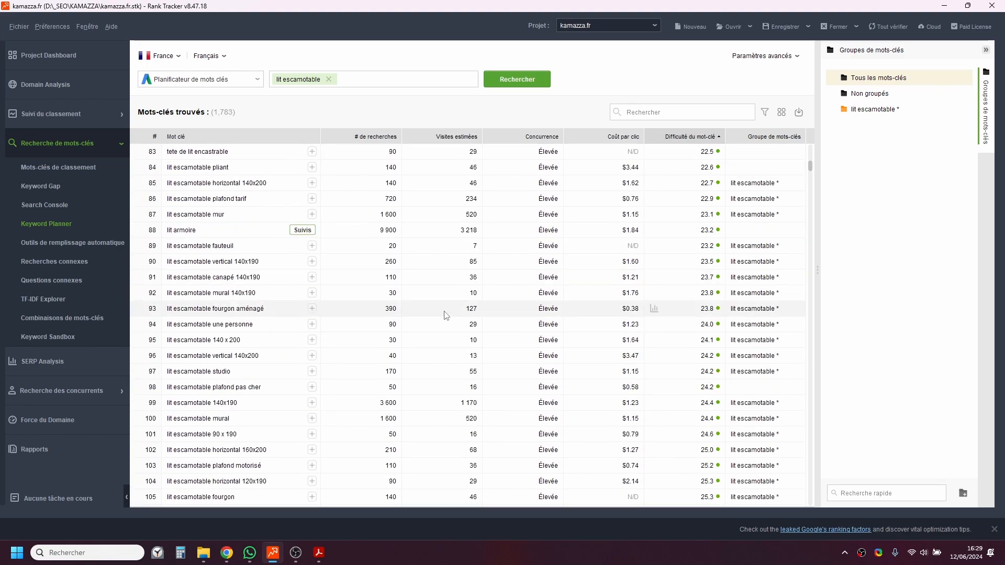
scroll(442, 382, "down", 20)
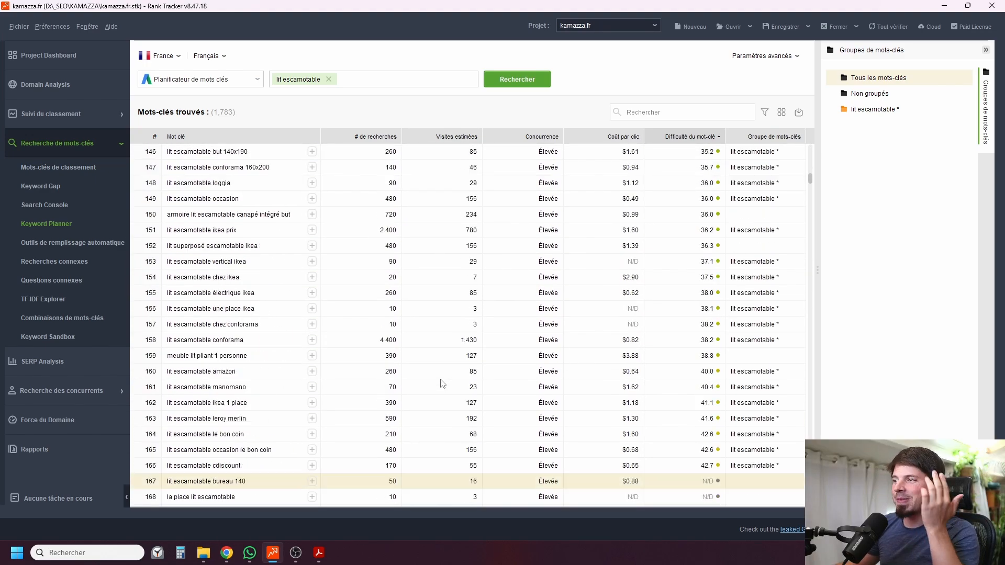
scroll(442, 383, "down", 3)
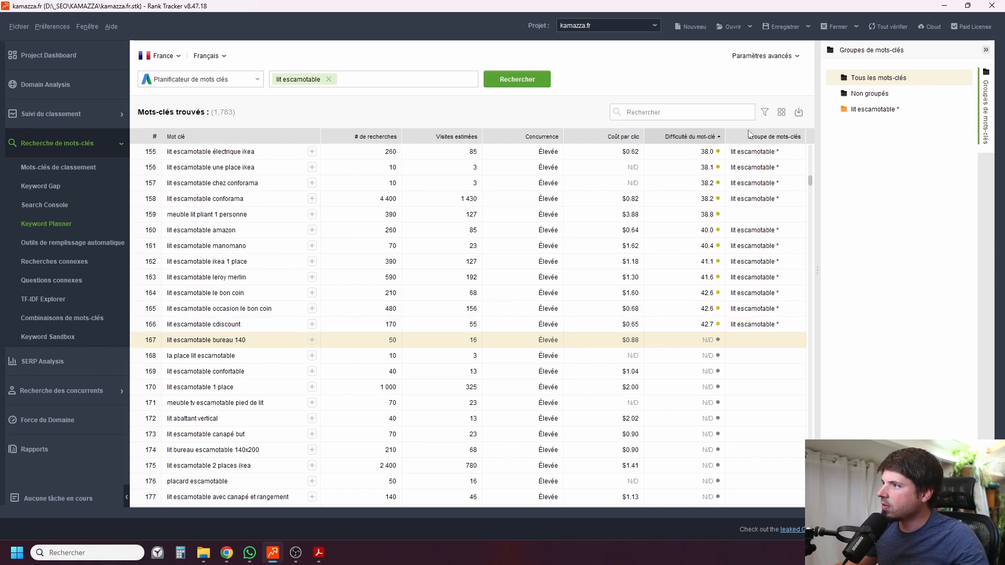
Update the keyword difficulty for all found "lit escamotable" keyword ideas.
left_click_drag(810, 181, 814, 505)
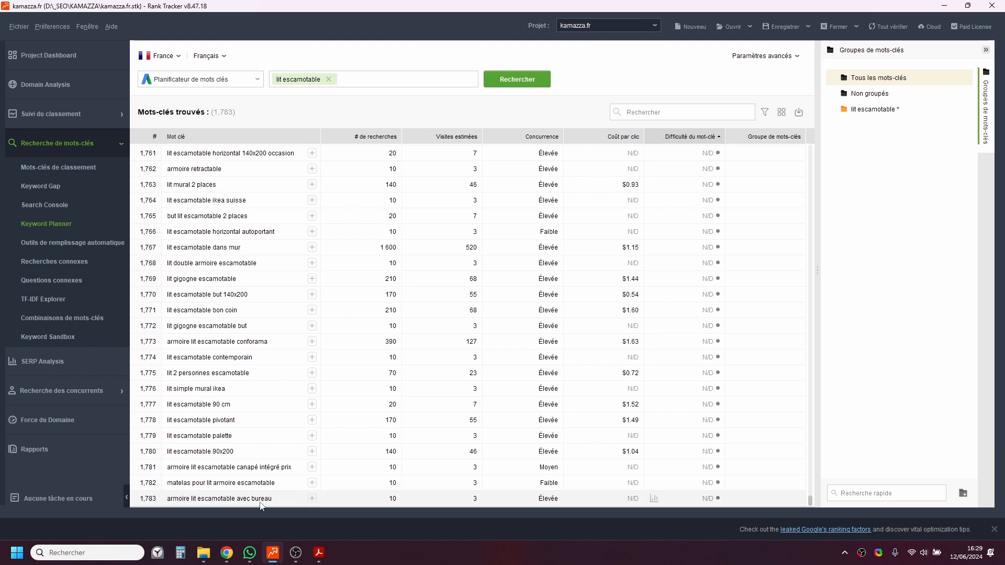
key("ctrl+a")
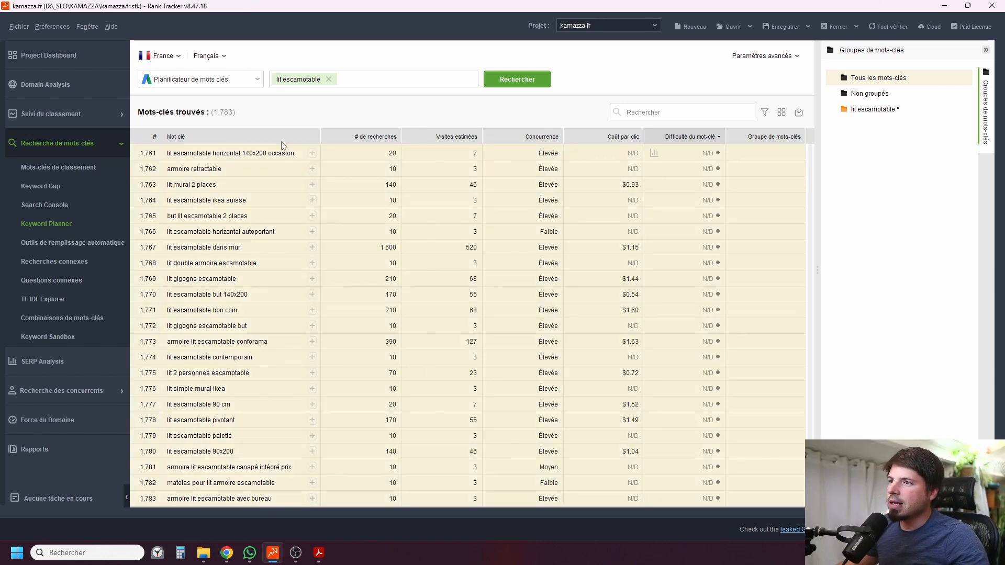
right_click(251, 193)
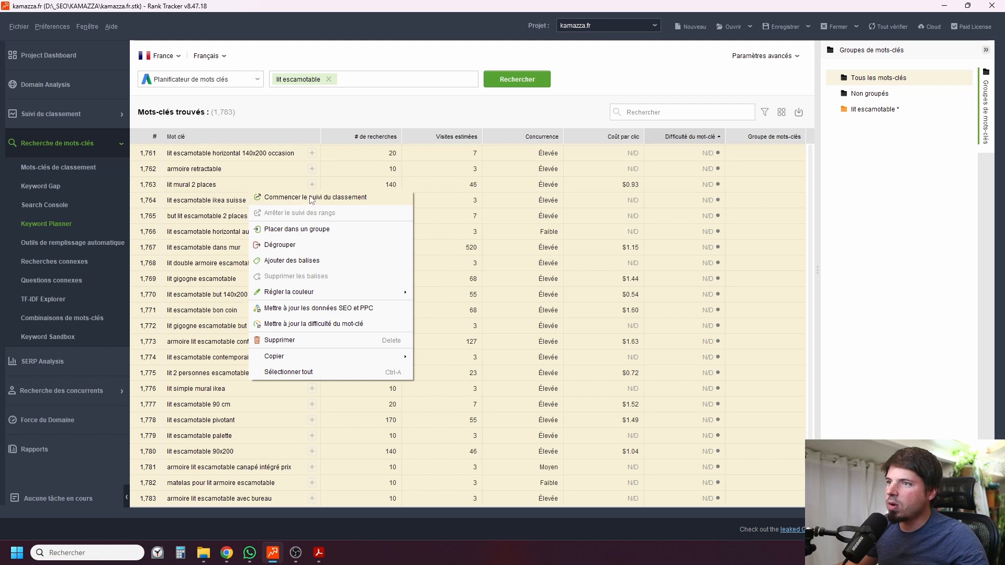
left_click(305, 325)
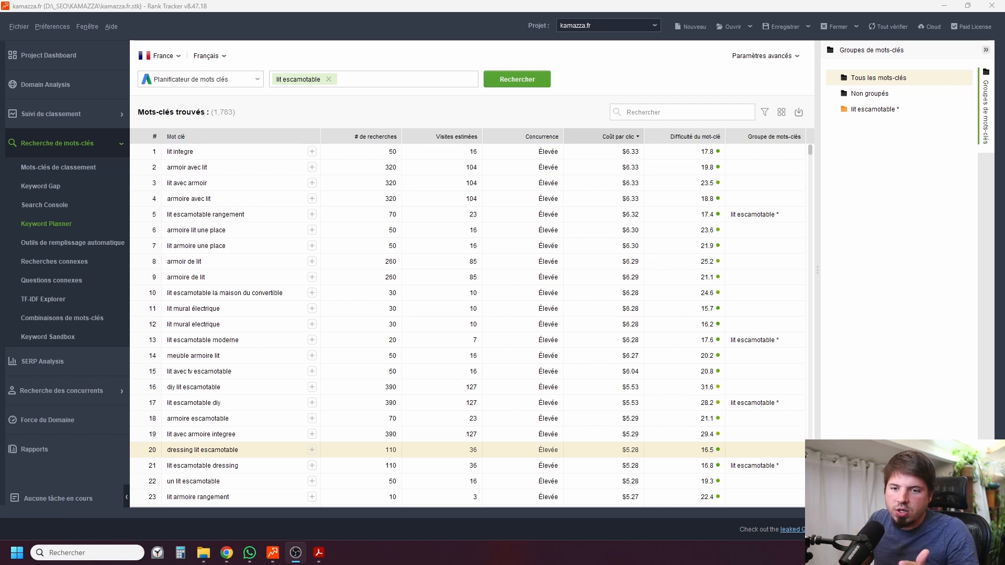
Sort the keyword ideas by ascending keyword difficulty and select "lit escamotable haute savoie".
left_click(692, 137)
left_click(696, 139)
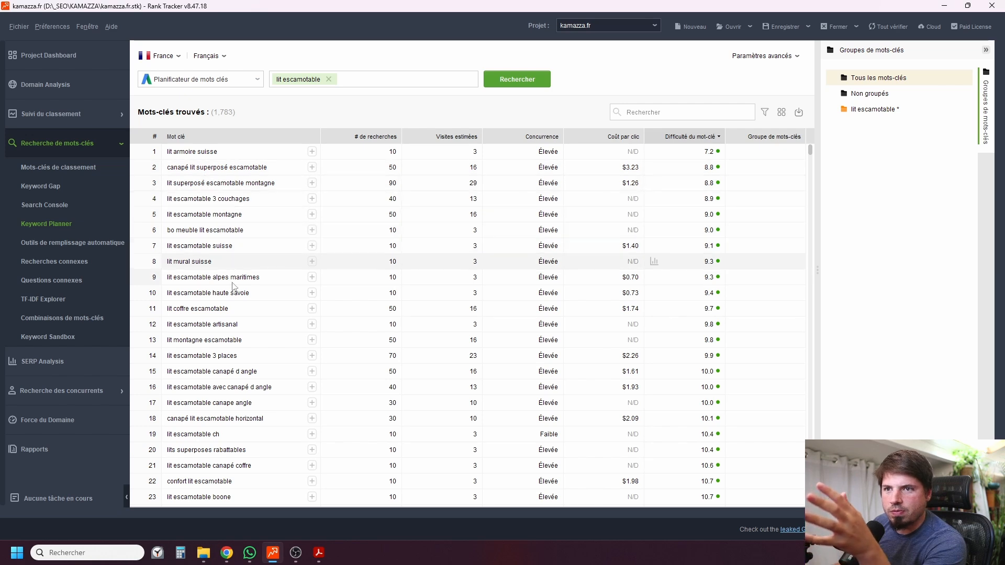
right_click(227, 310)
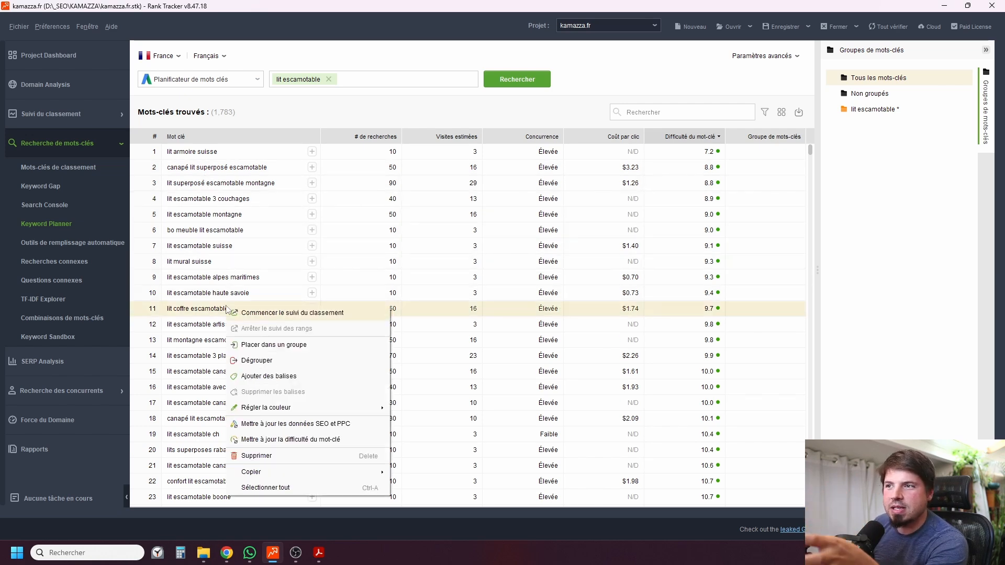
left_click(191, 307)
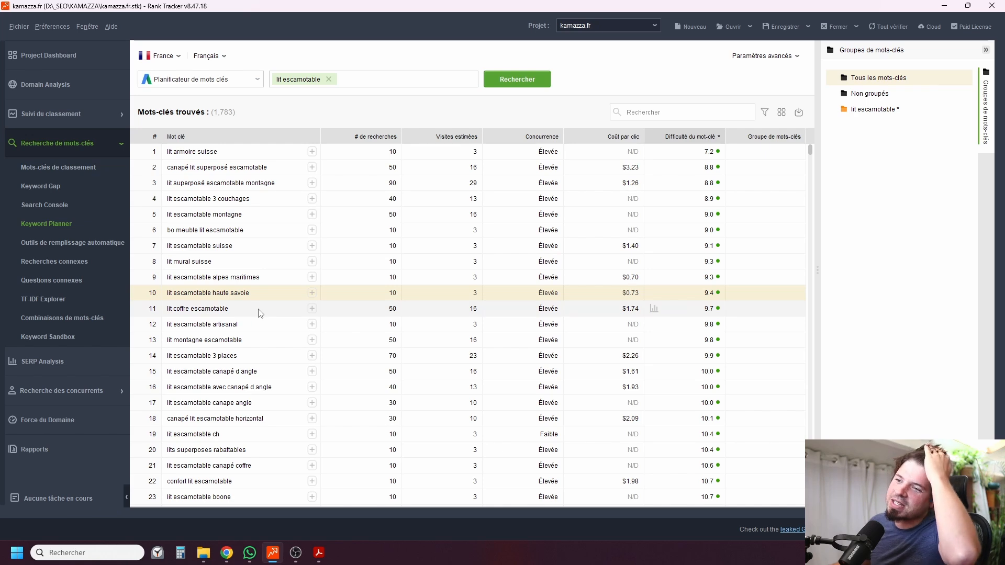
Examine the lowest-difficulty keyword ideas along with their search volumes and estimated visits.
scroll(277, 309, "down", 13)
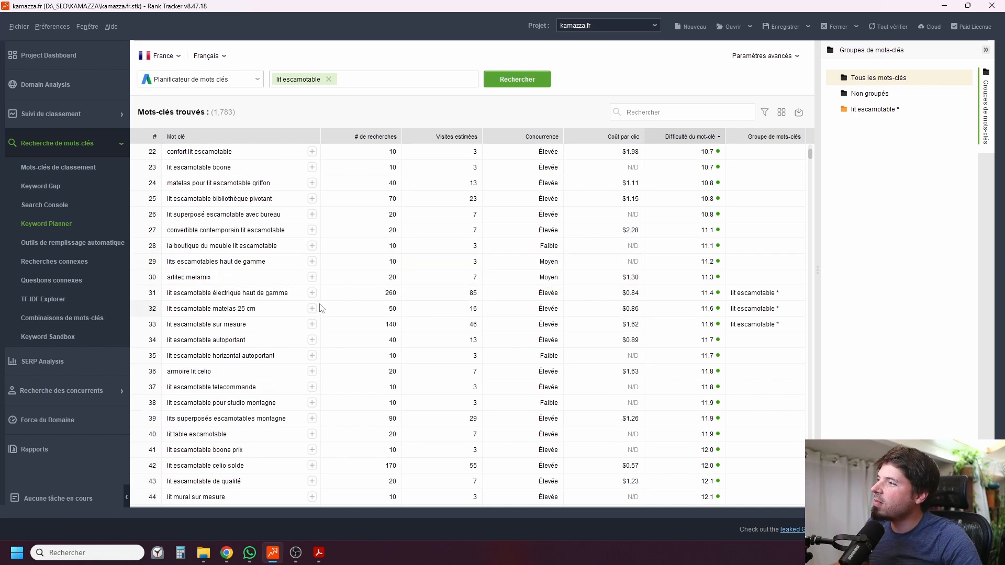
scroll(278, 322, "down", 14)
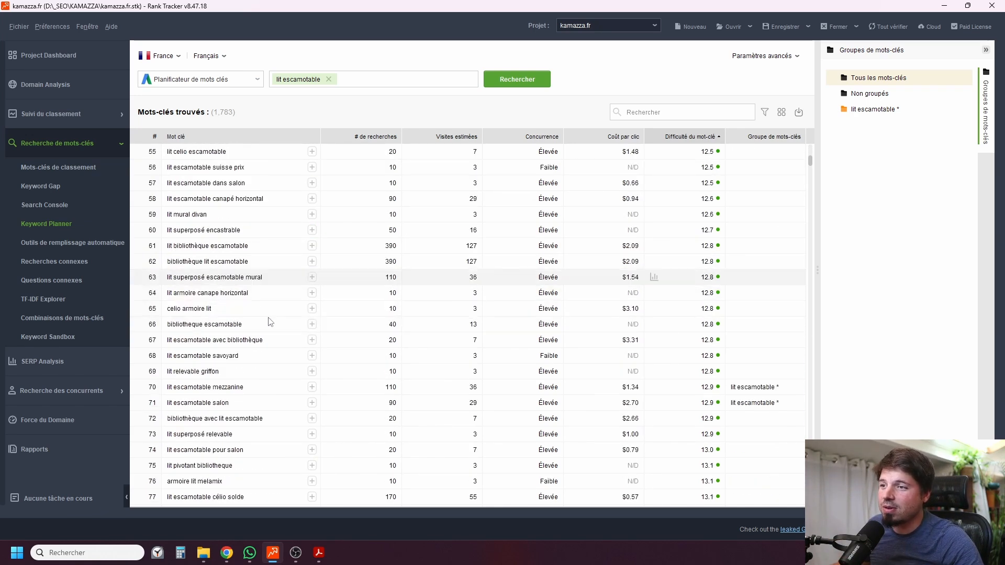
scroll(270, 321, "down", 13)
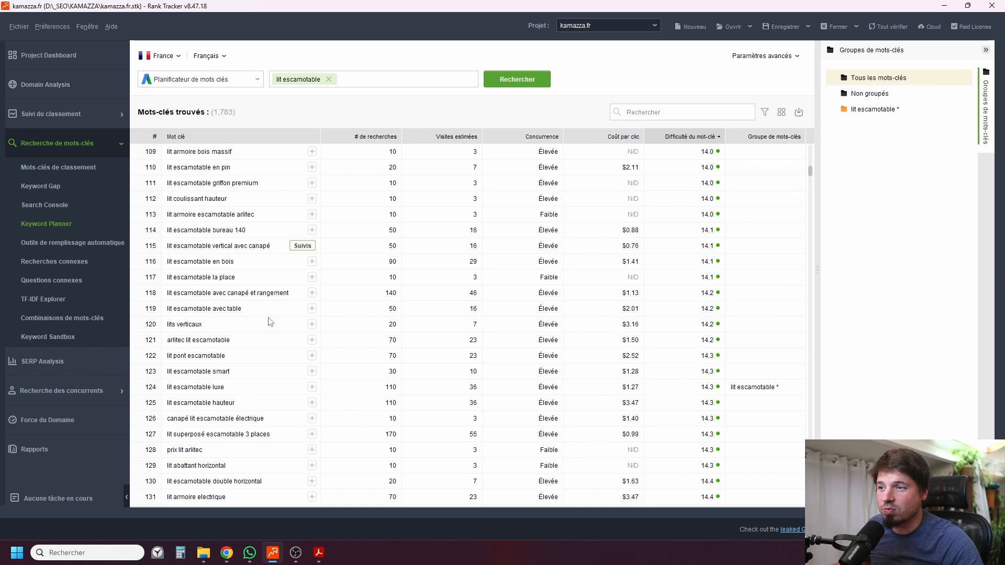
scroll(340, 322, "up", 14)
scroll(365, 336, "up", 20)
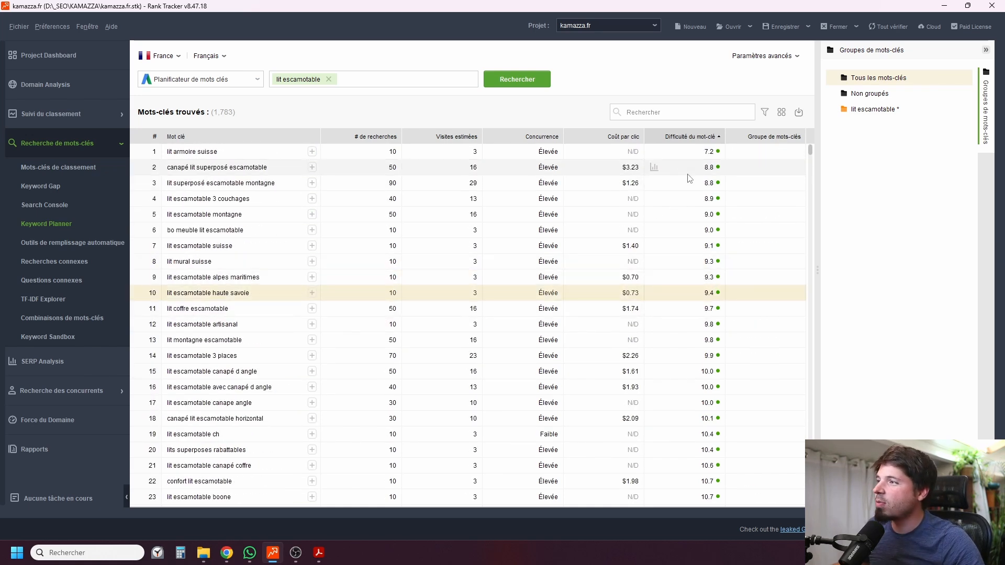
Reverse the difficulty sort to check the hardest keywords, and restore the ascending order to review the easiest ones.
left_click(691, 139)
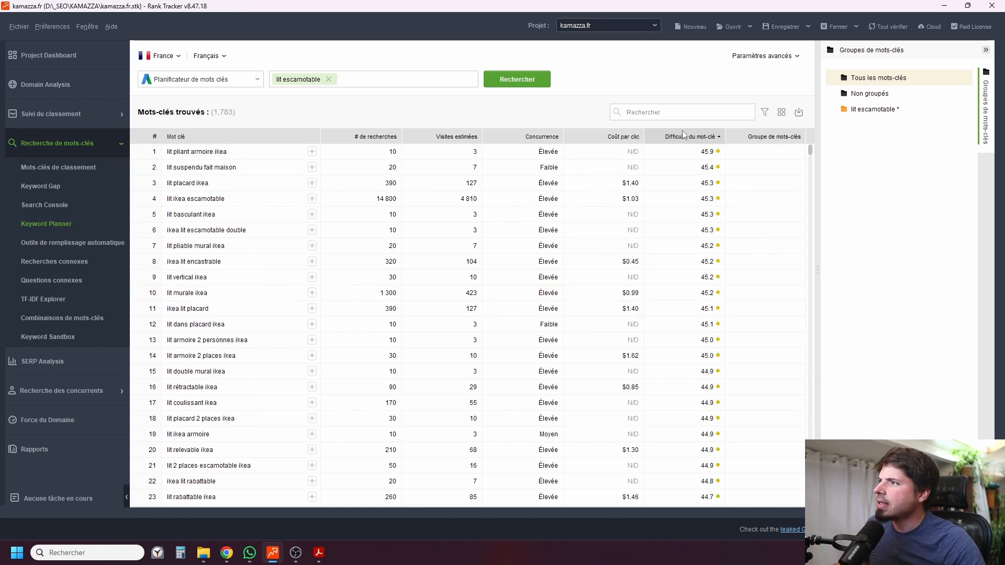
left_click(684, 137)
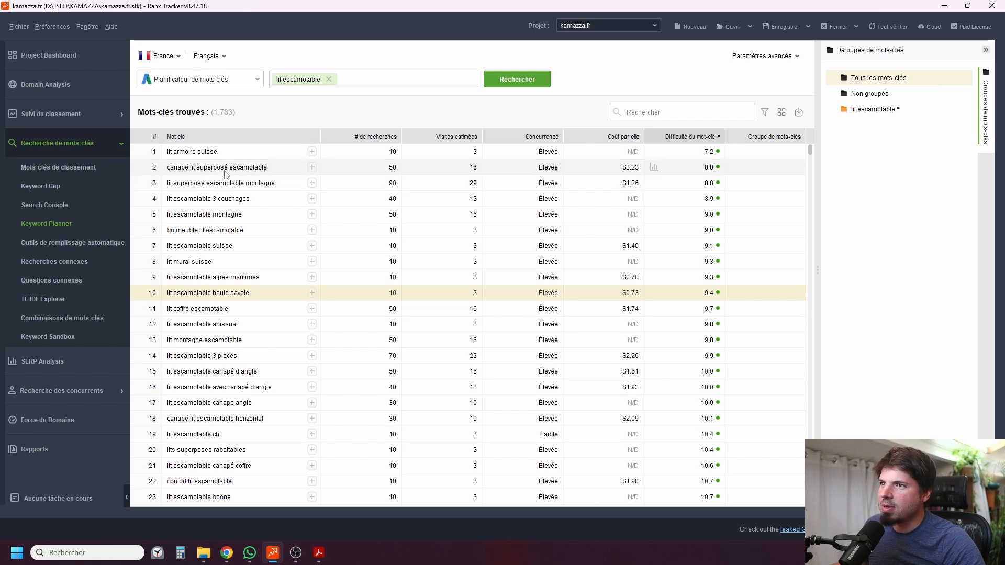
scroll(231, 215, "down", 10)
scroll(230, 215, "up", 10)
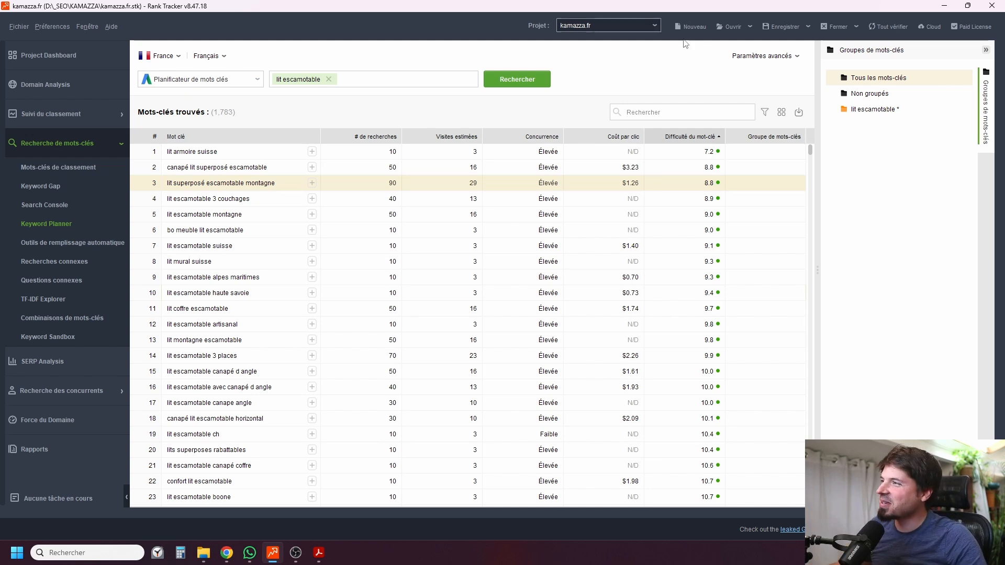
Add the KEI column to the table of found keywords.
left_click(781, 112)
left_click(590, 304)
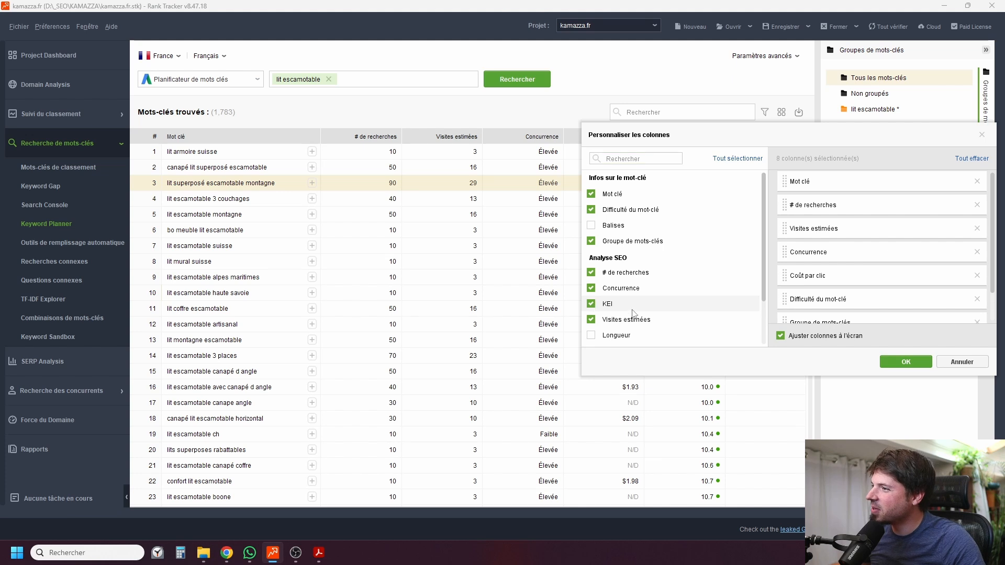
left_click(905, 362)
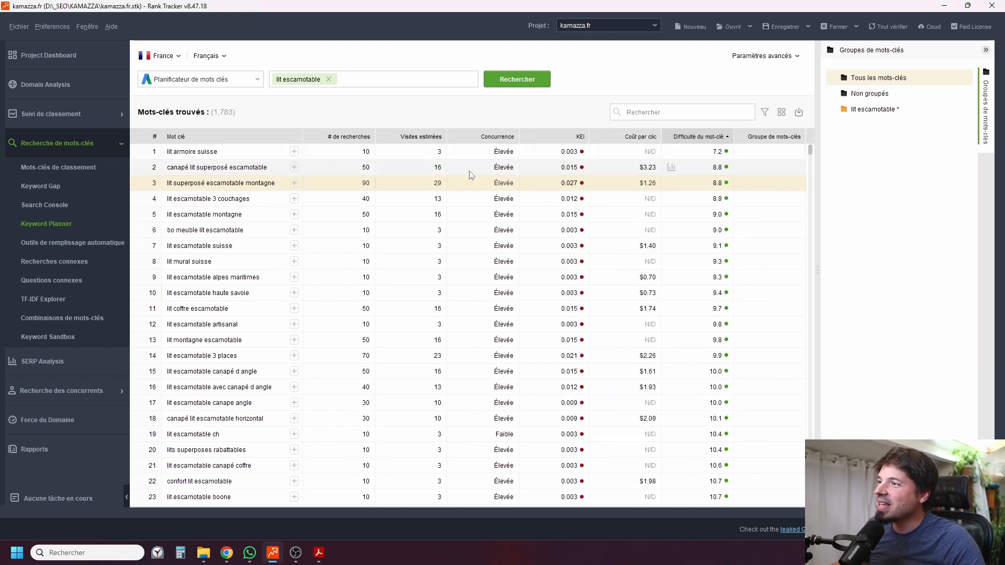
Sort the keyword ideas by descending KEI and select "lit escamotable".
left_click(570, 136)
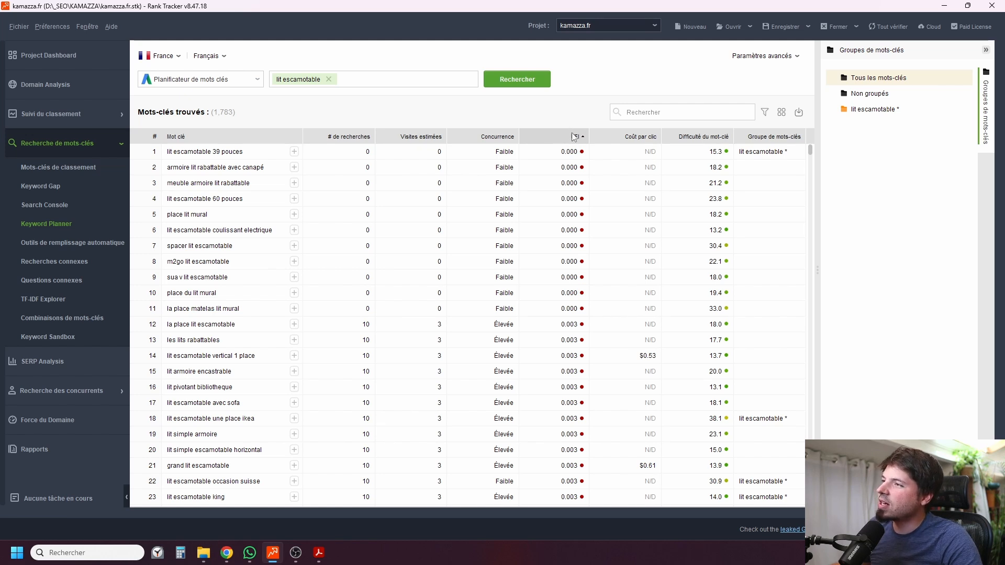
left_click(568, 137)
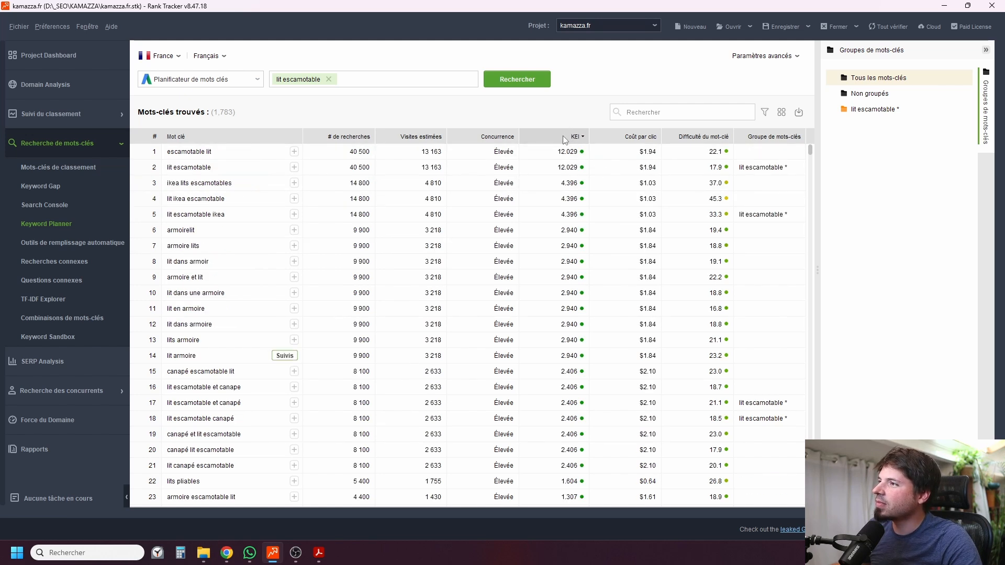
left_click(212, 155)
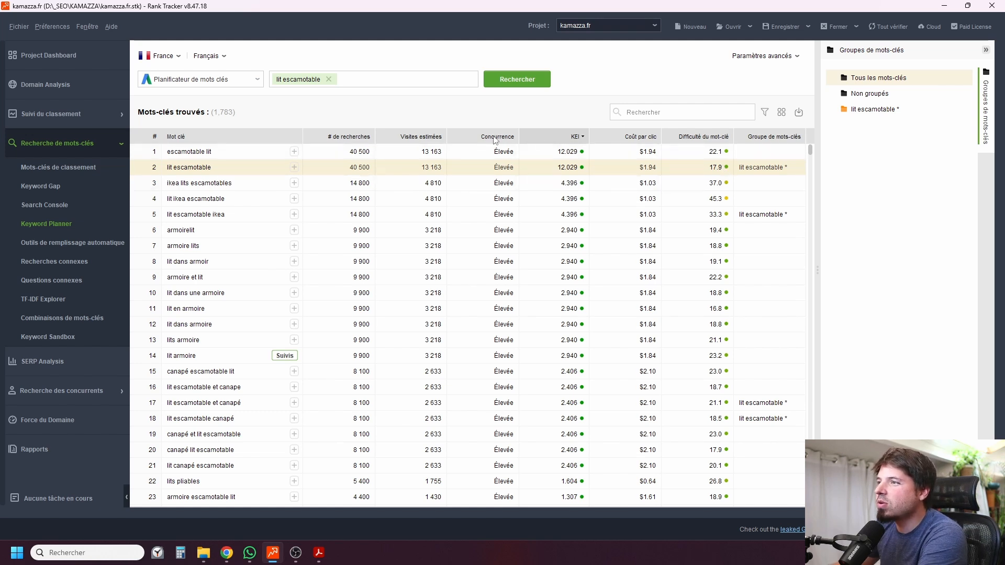
Examine the highest-KEI keyword ideas row by row, comparing their search volumes, KEI and difficulty scores.
left_click(573, 187)
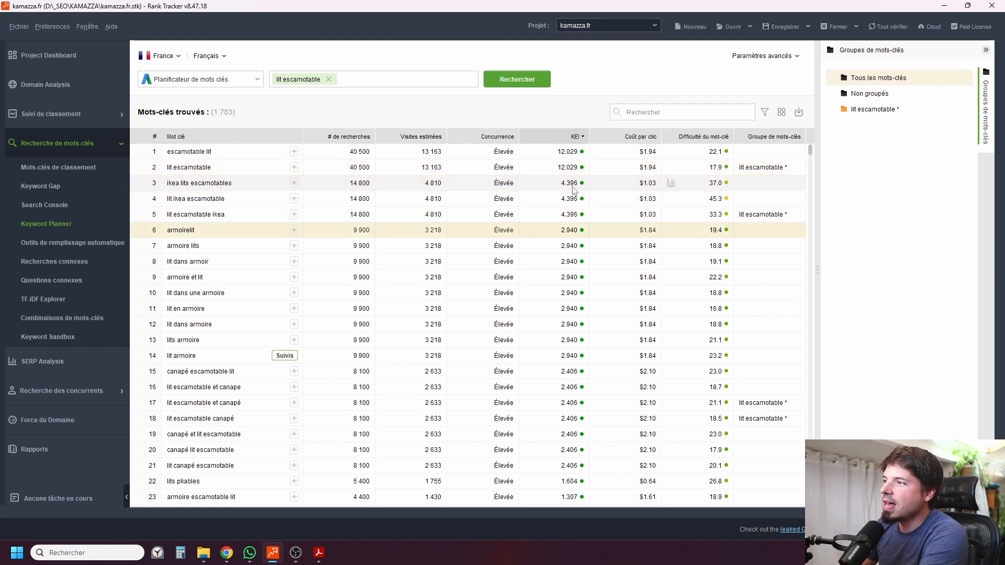
key("Down")
key("Down")
key("Down")
key("Down")
key("Down")
key("Down")
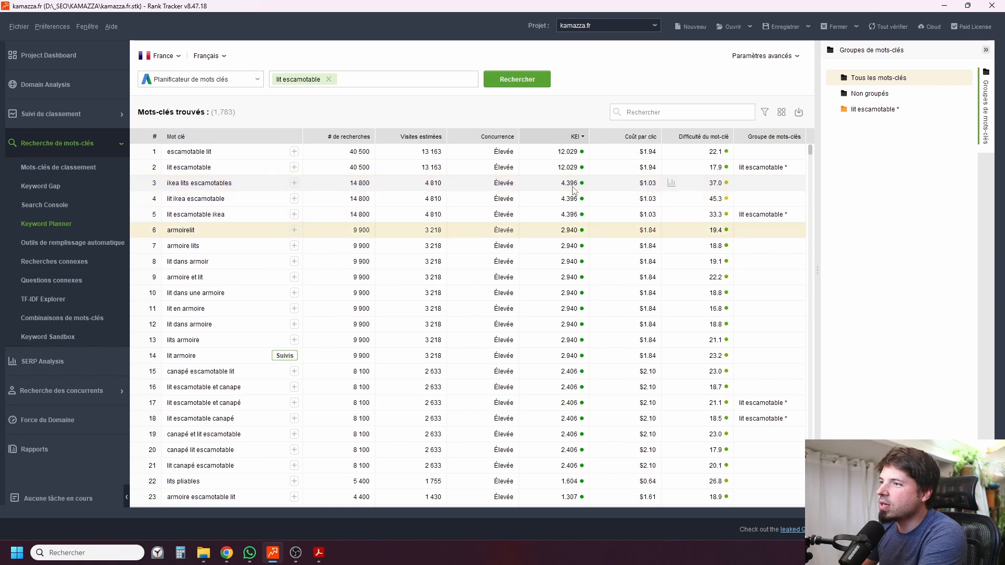
key("Up")
key("Down")
key("Down")
key("Down")
key("Down")
key("Down")
key("Down")
key("Down")
key("Down")
key("Down")
key("Down")
key("Down")
key("Down")
key("Down")
key("Down")
key("Down")
key("Down")
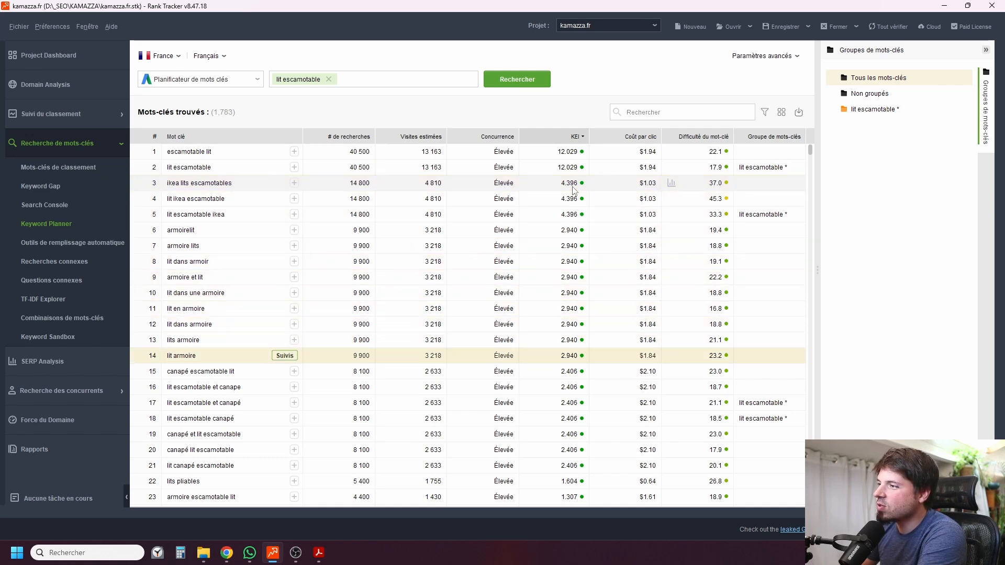
key("Down")
key("Down")
key("Down")
key("Down")
key("Down")
key("Down")
key("Down")
key("Down")
key("Down")
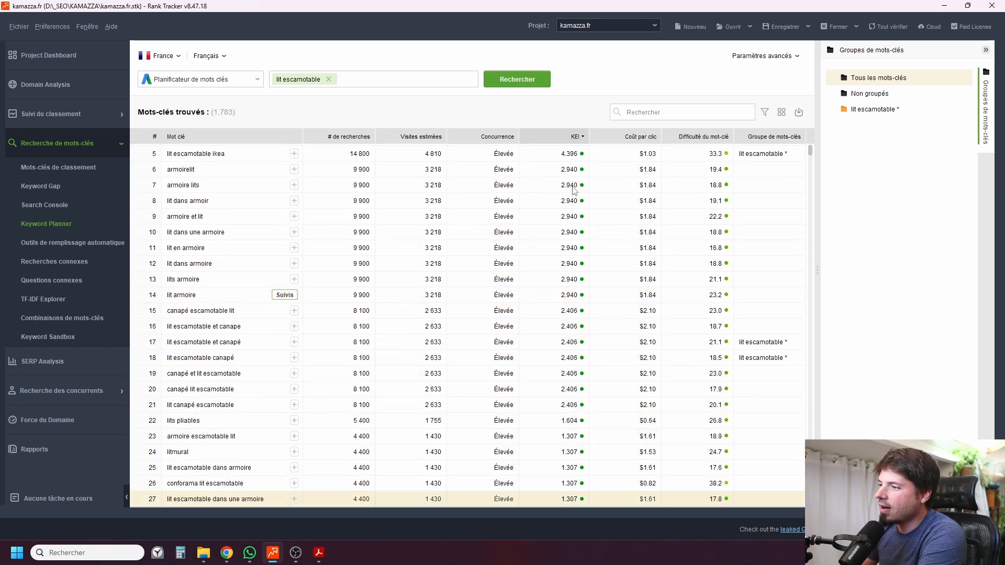
key("Up")
key("Up")
key("Up")
key("Up")
key("Up")
key("Up")
key("Up")
key("Up")
key("Up")
key("Up")
key("Up")
key("Up")
key("Up")
key("Up")
key("Up")
key("Up")
key("Up")
key("Up")
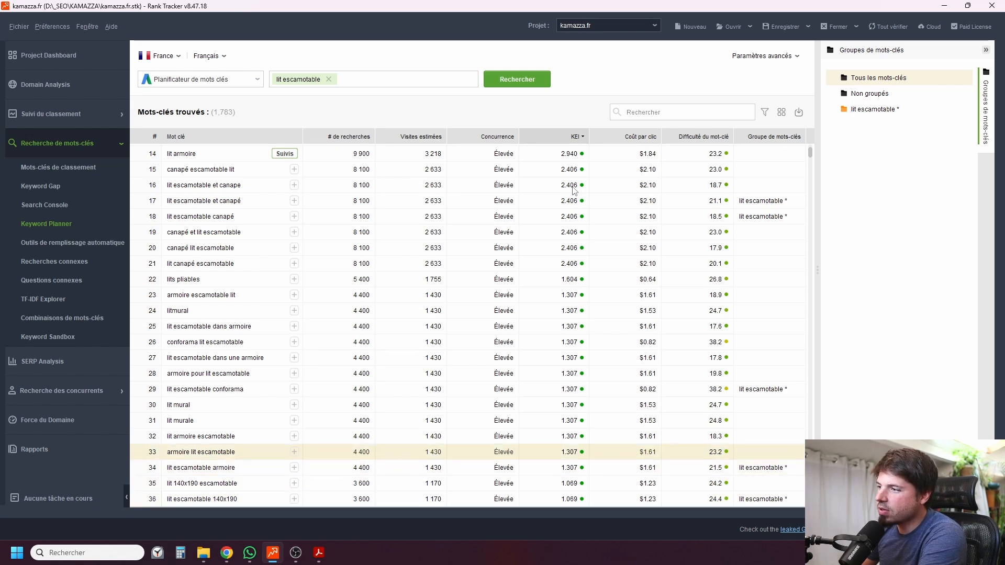
key("Up")
key("Up")
key("Up")
key("Up")
key("Up")
key("Up")
key("Up")
key("Up")
key("Up")
key("Up")
key("Up")
key("Up")
key("Up")
key("Up")
key("Up")
key("Up")
key("Up")
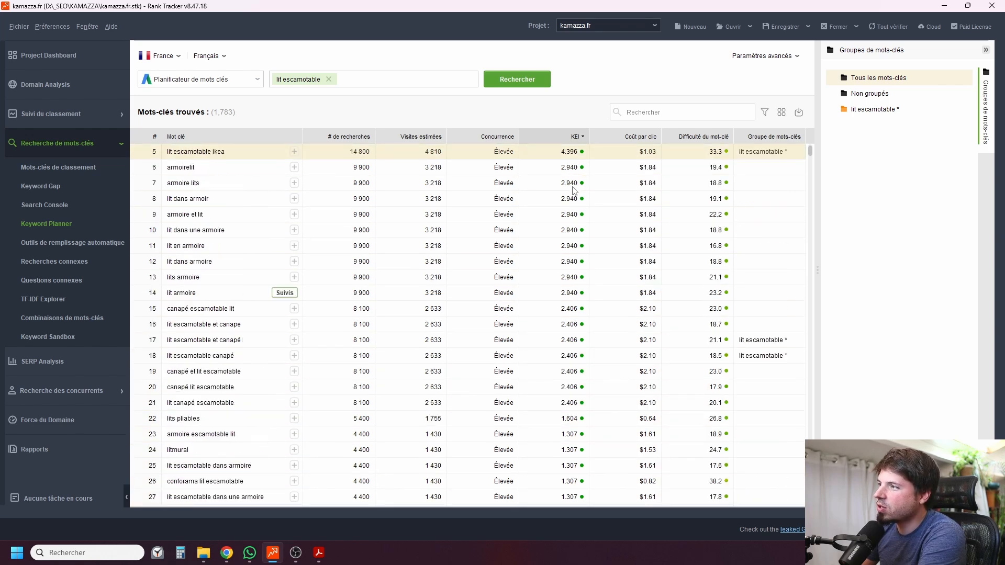
key("Down")
key("Down")
key("Down")
key("Down")
key("Down")
key("Down")
key("Down")
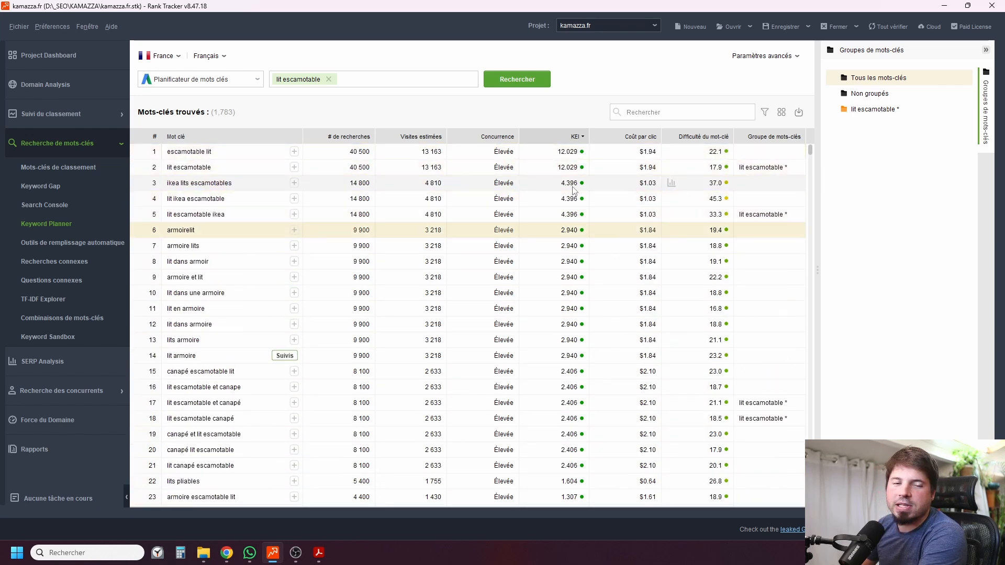
key("Up")
key("Up")
key("Up")
key("Up")
key("Up")
key("Up")
key("Up")
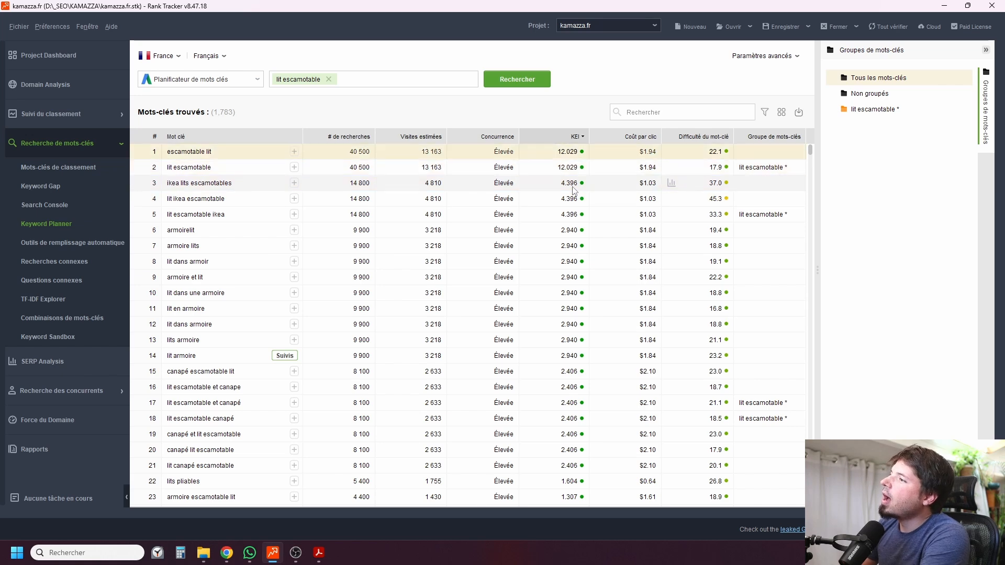
Sort the keyword ideas by ascending difficulty and review the first few easiest ones.
left_click(704, 139)
left_click(699, 137)
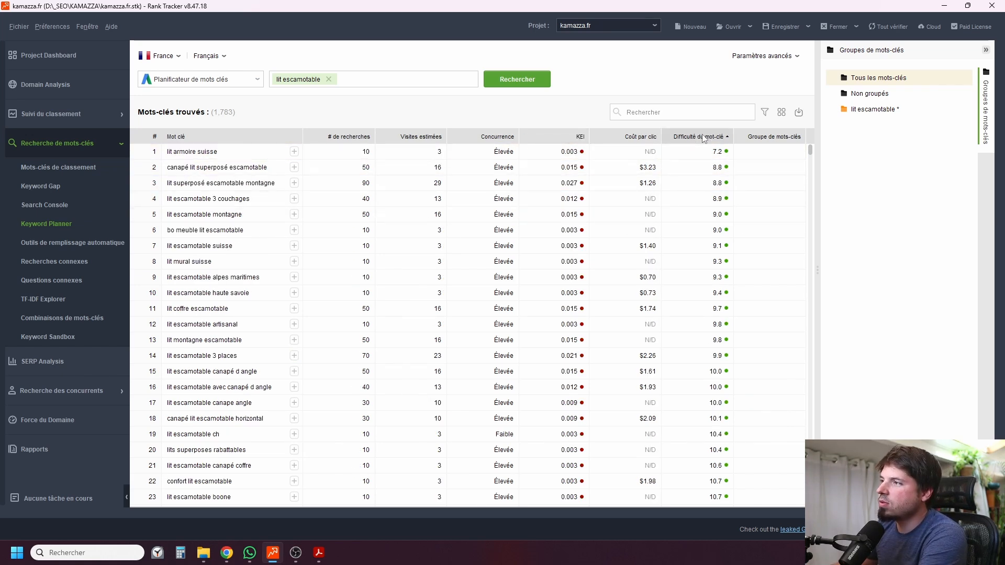
left_click(699, 137)
left_click(699, 137)
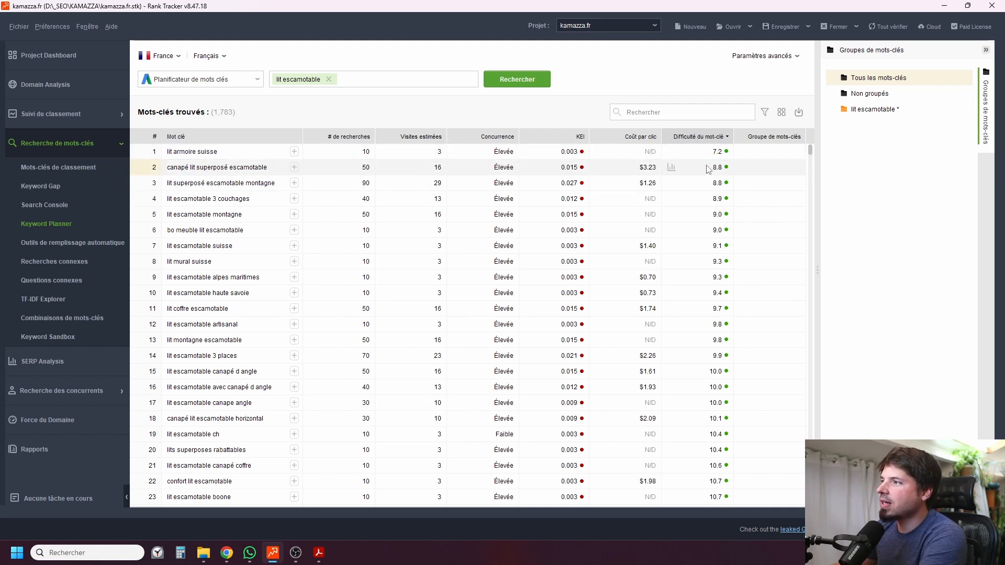
key("Up")
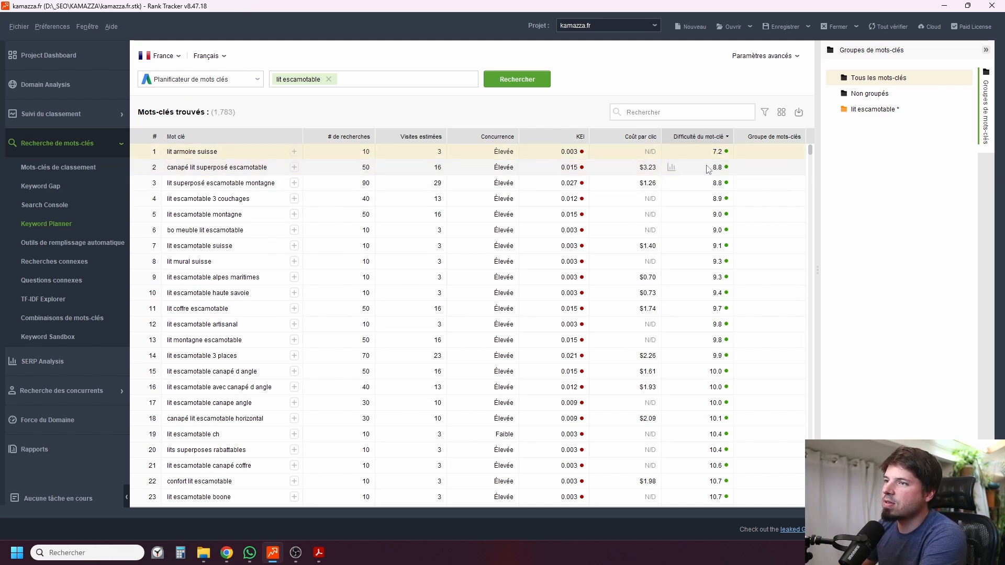
left_click(708, 169)
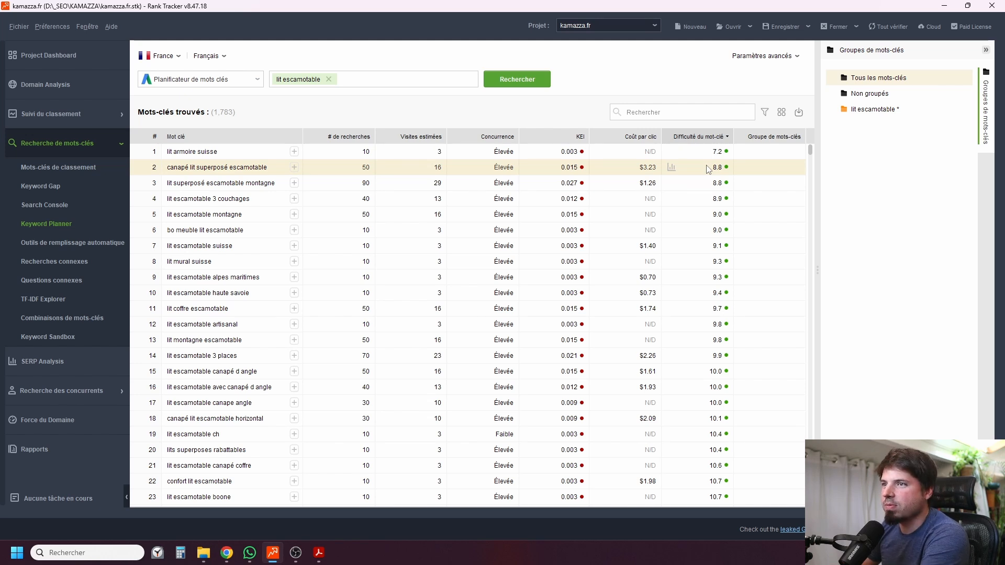
key("Down")
key("Down")
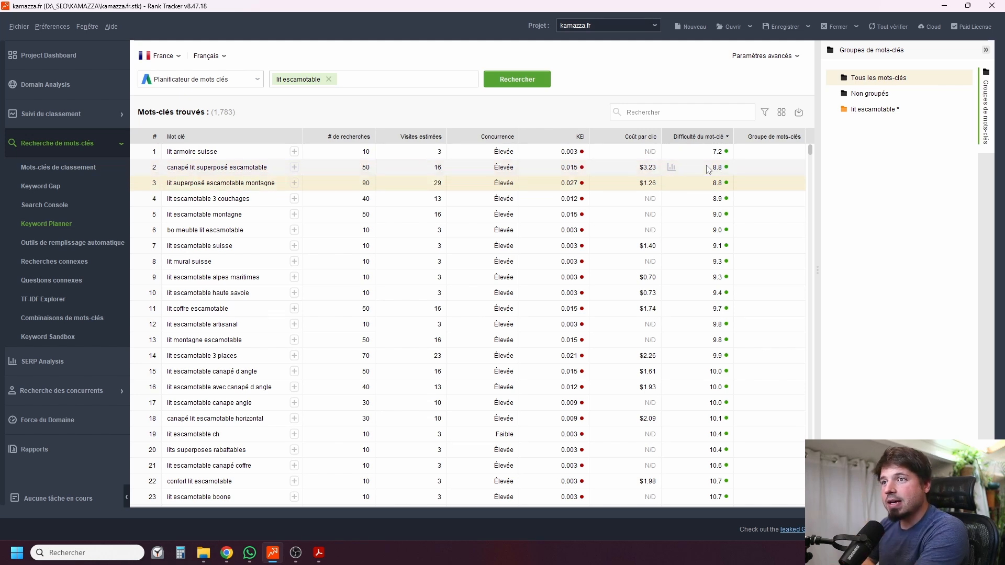
key("Down")
key("Down")
key("Up")
key("Up")
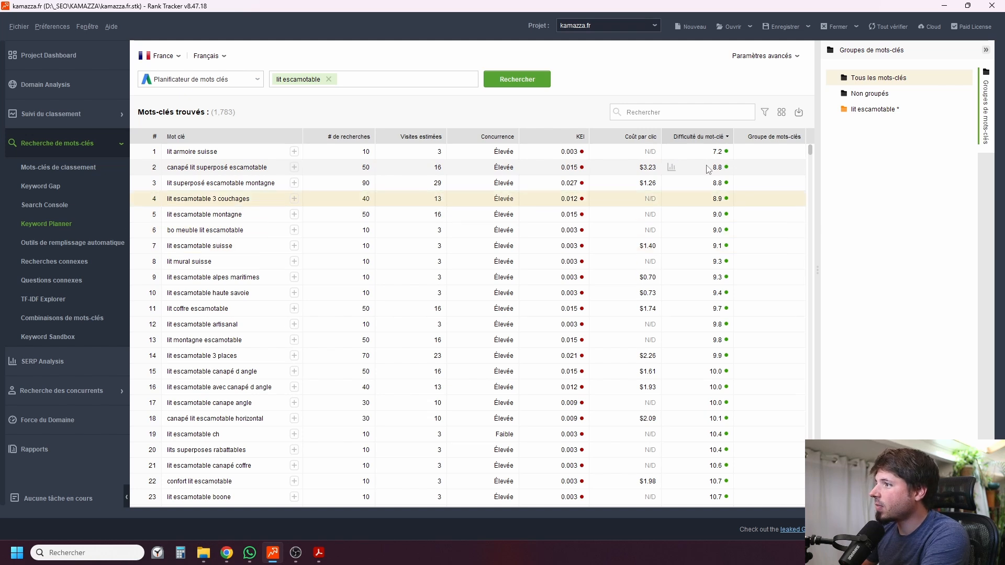
key("Up")
key("Up")
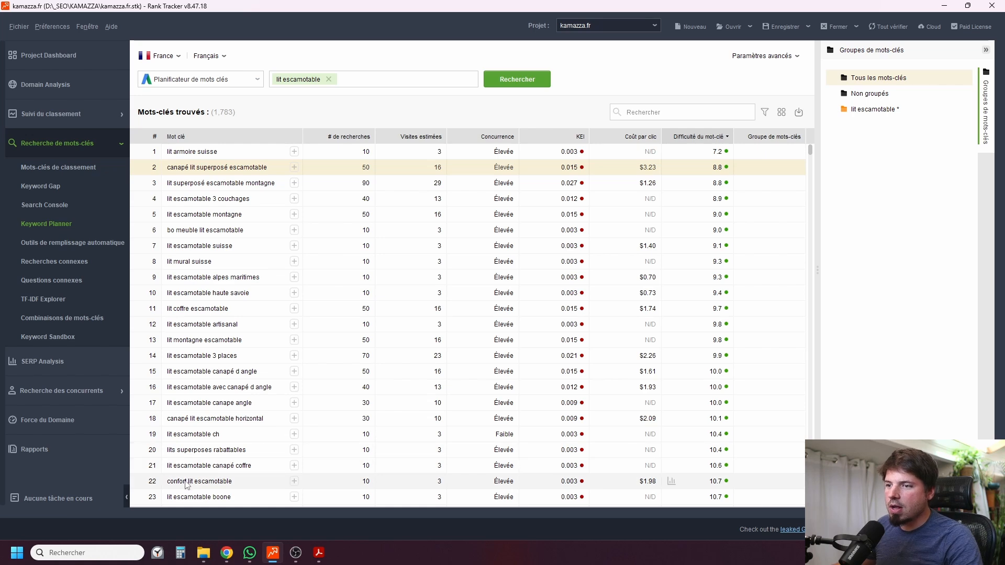
Look further down the low-difficulty keyword ideas and select "lit mural sur mesure".
scroll(218, 439, "down", 2)
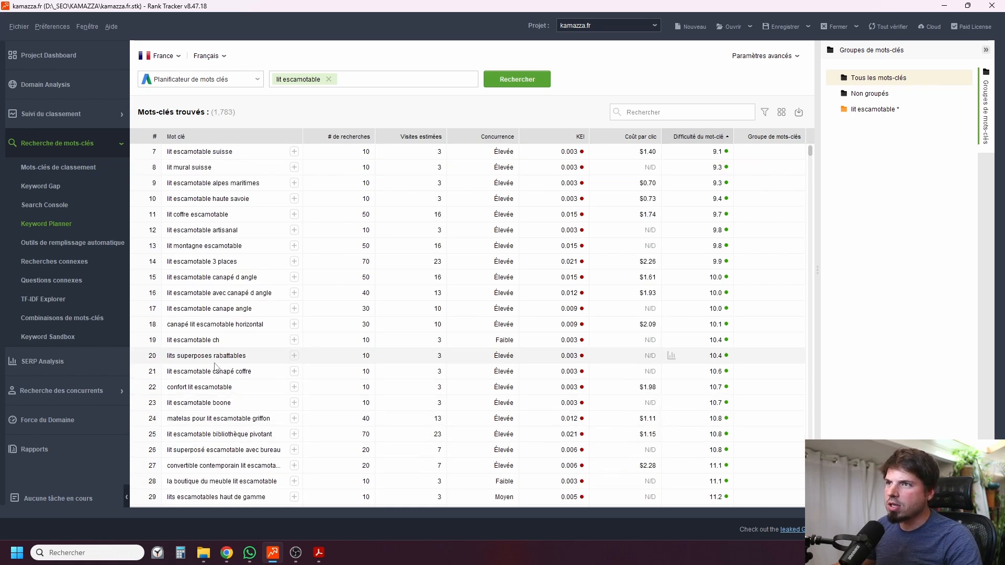
scroll(230, 418, "down", 2)
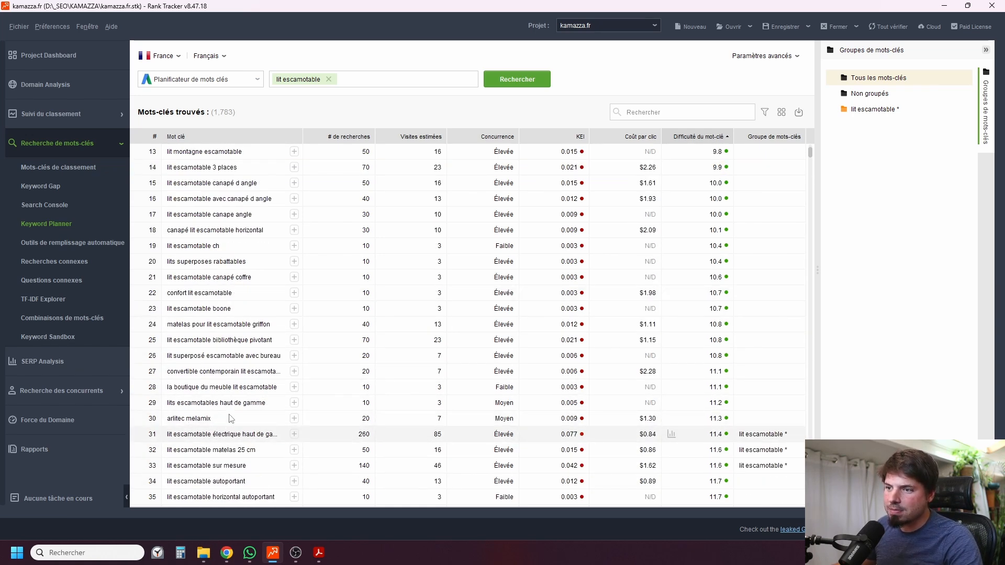
scroll(230, 419, "down", 3)
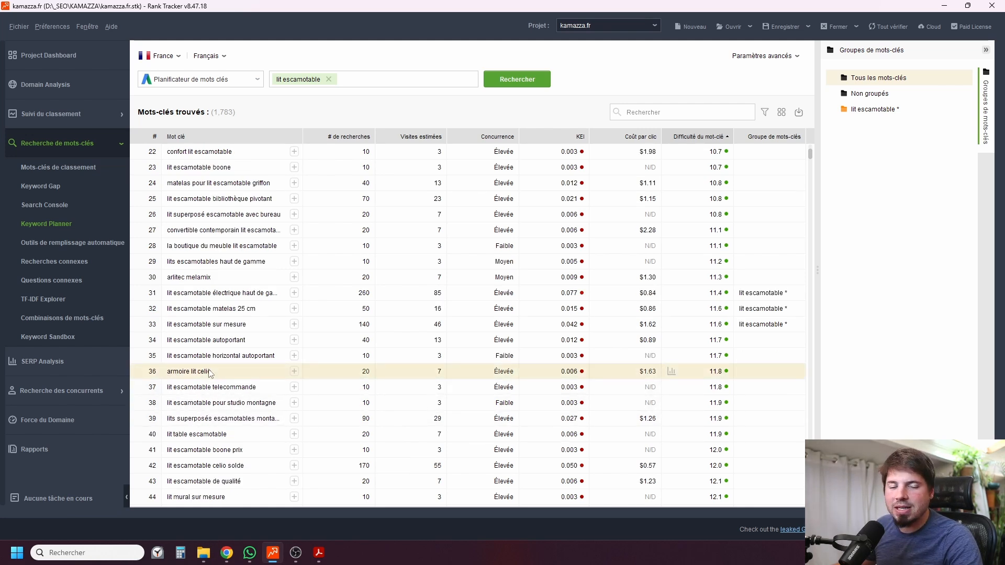
scroll(209, 373, "down", 4)
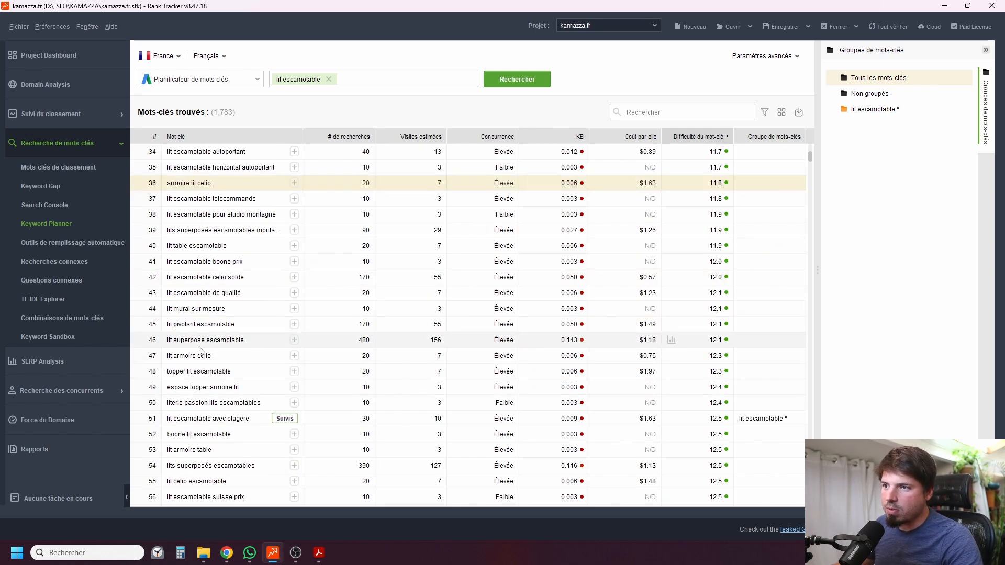
scroll(201, 345, "down", 1)
left_click(179, 264)
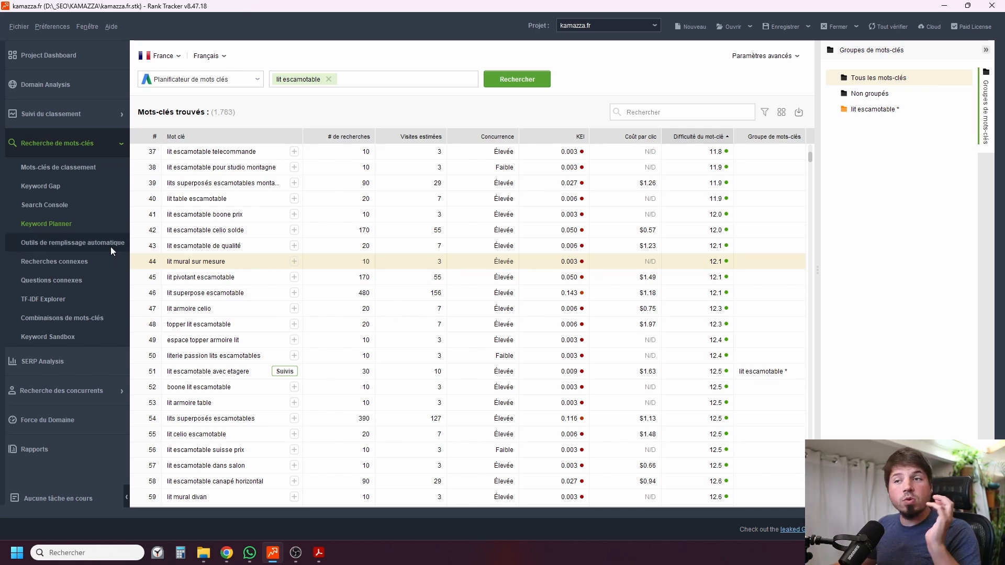
Show the autocomplete keyword suggestions for "lit escamotable" and choose Google as their source.
left_click(96, 244)
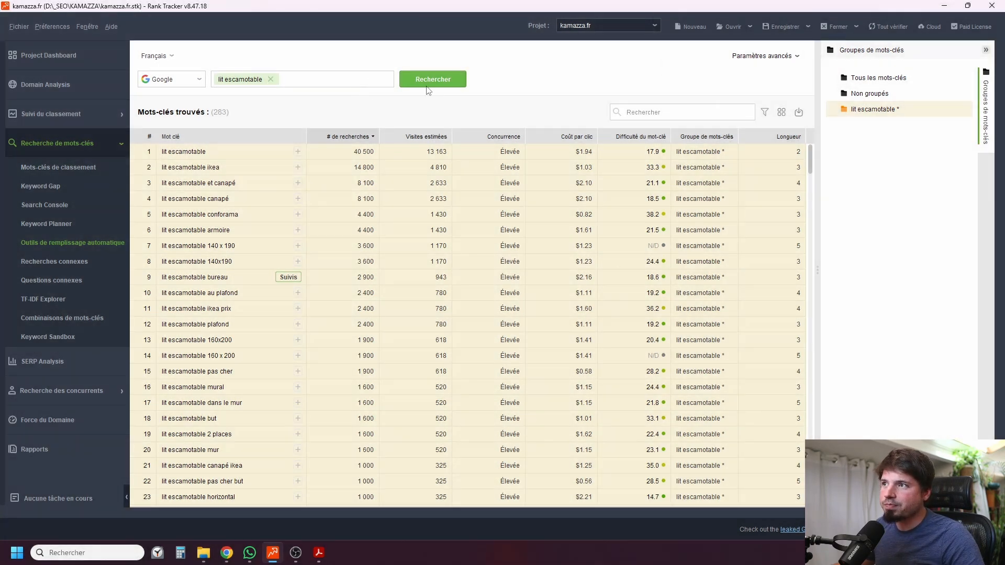
left_click(199, 81)
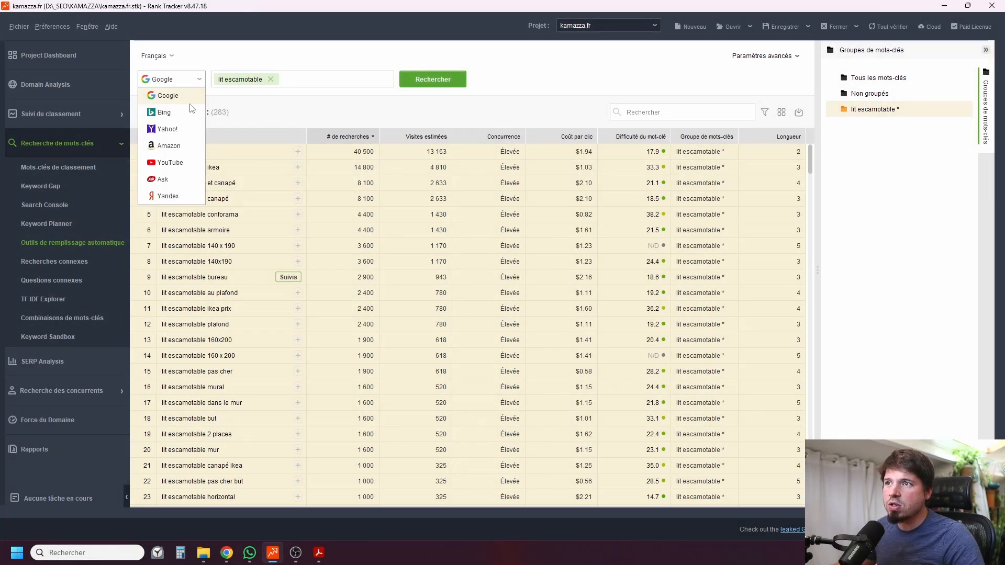
left_click(183, 90)
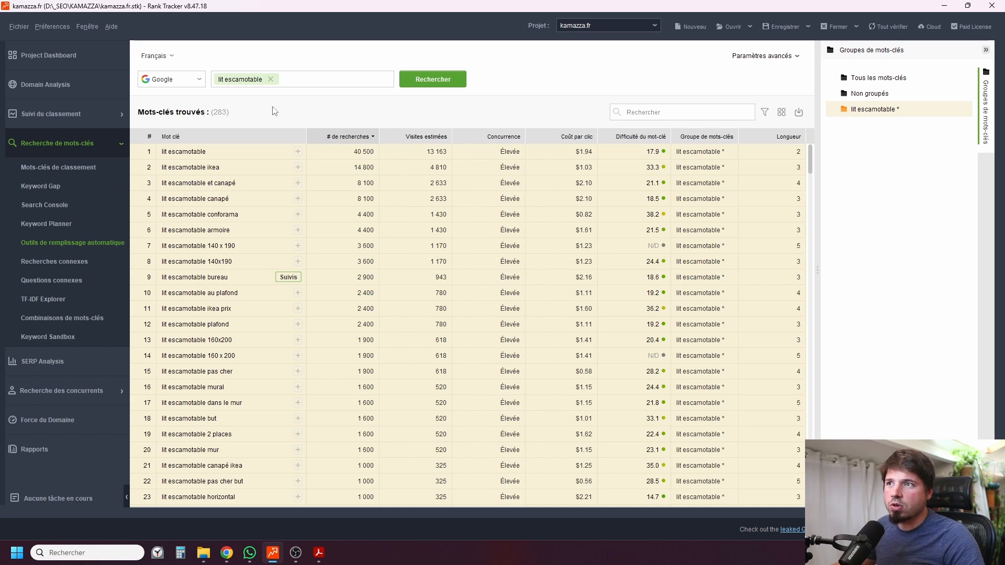
Browse the Google autocomplete suggestions for "lit escamotable" in order of search volume.
scroll(277, 233, "down", 5)
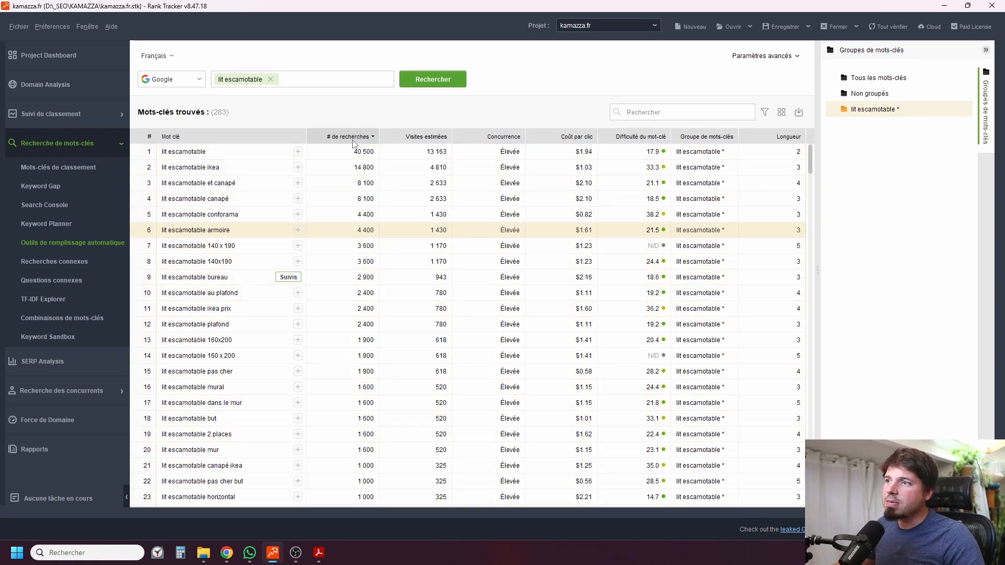
scroll(212, 226, "up", 5)
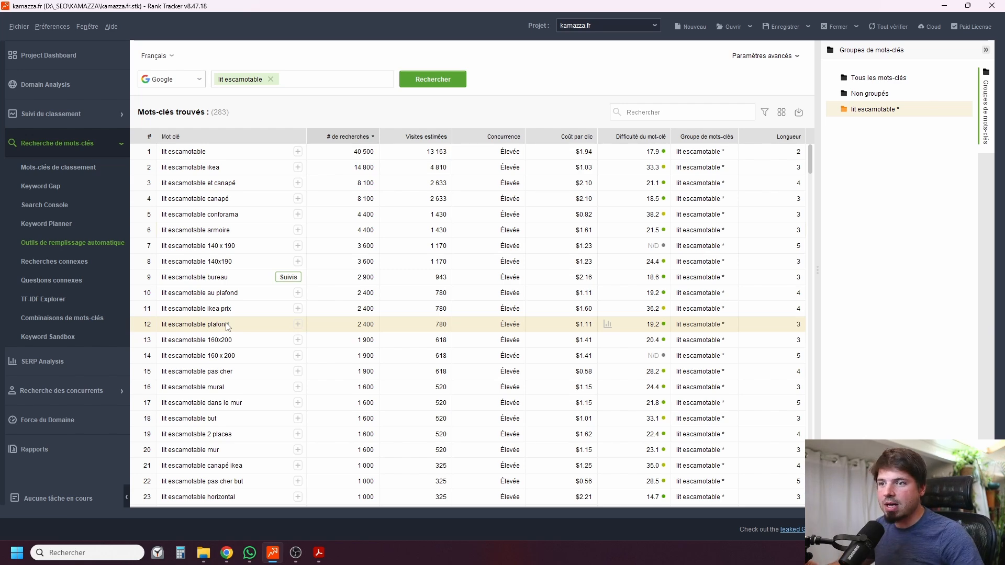
scroll(262, 328, "down", 3)
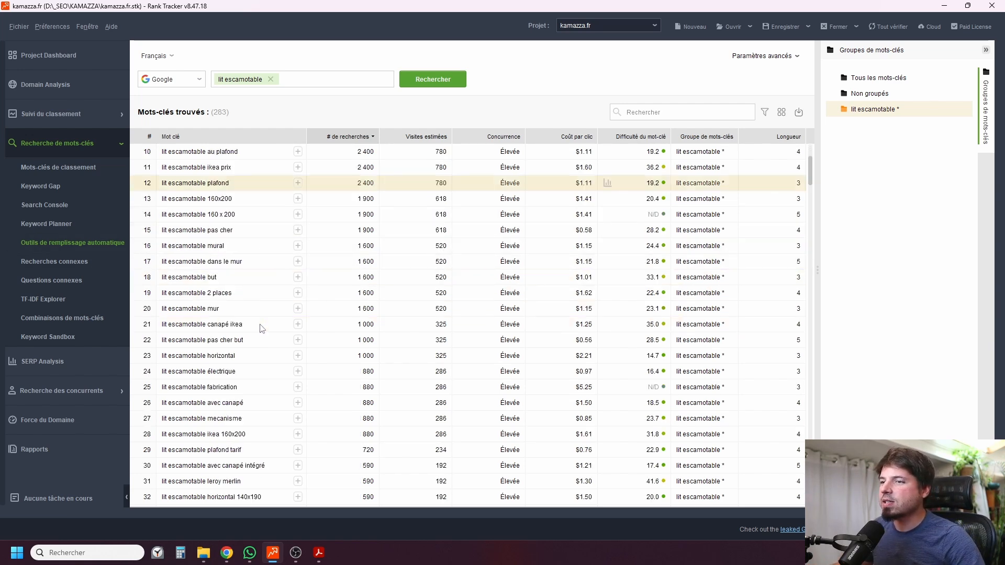
scroll(262, 328, "down", 20)
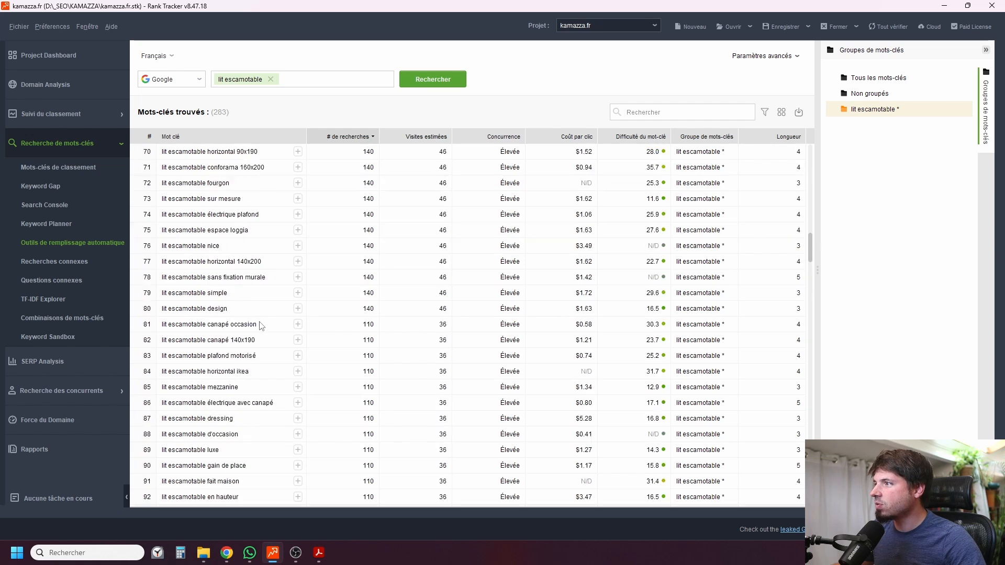
scroll(260, 326, "up", 20)
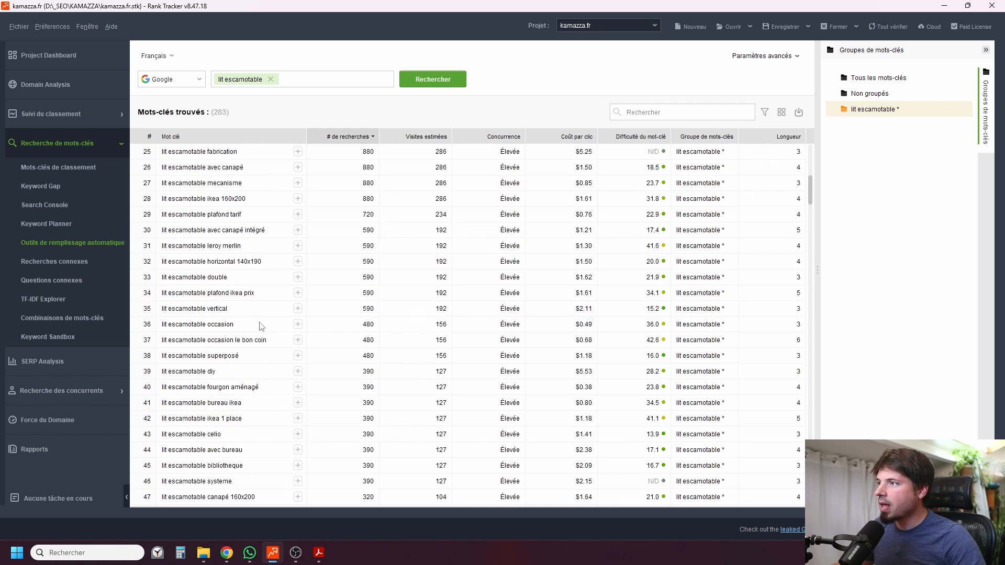
Review which columns are available for the autocomplete suggestions table, keeping the current selection.
left_click(782, 112)
left_click_drag(762, 187, 765, 218)
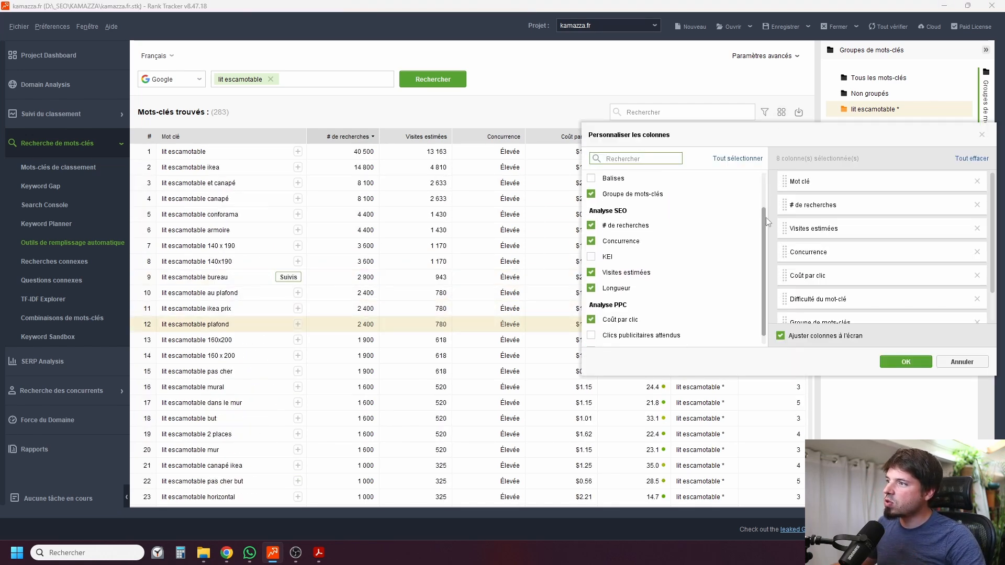
scroll(765, 217, "up", 3)
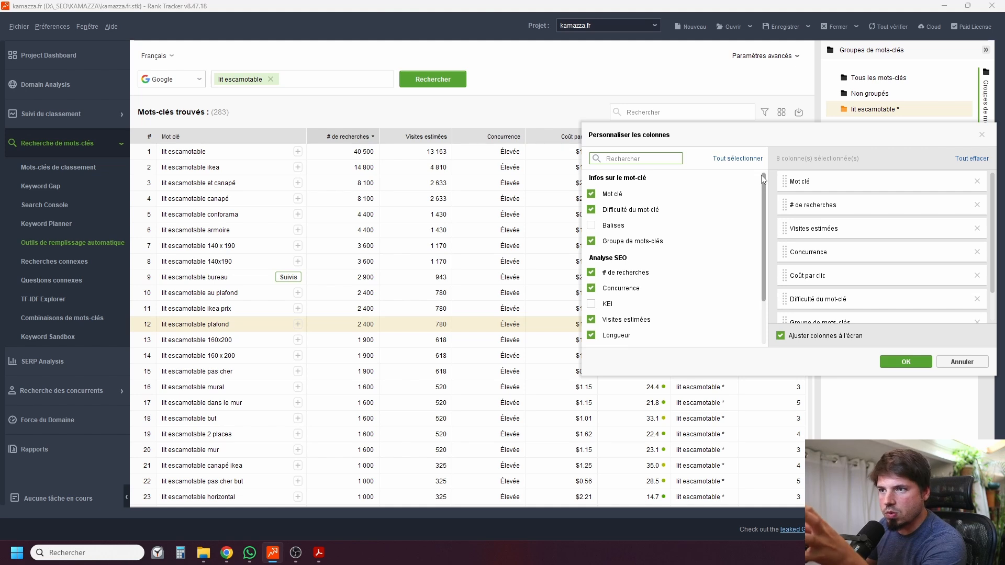
scroll(706, 251, "down", 3)
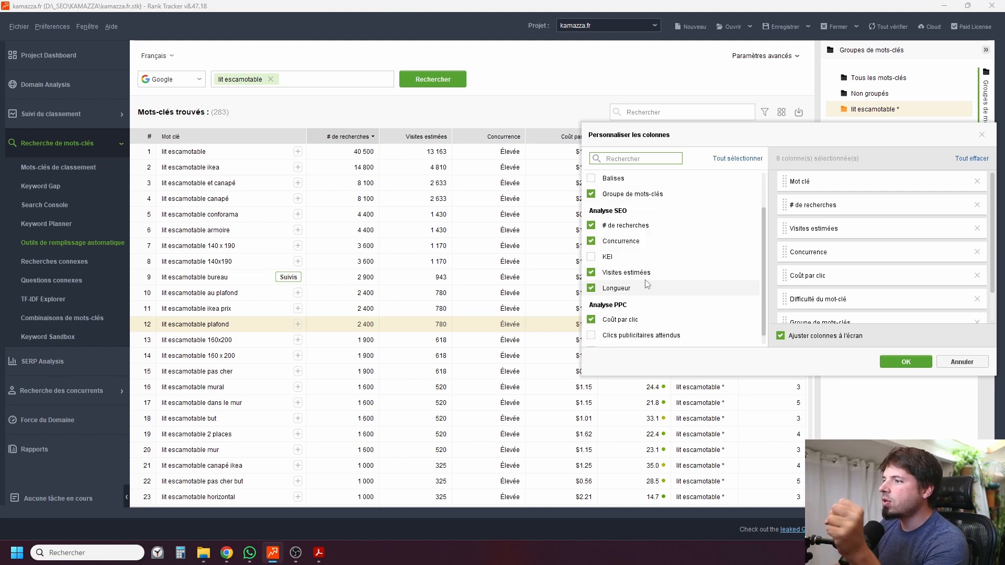
scroll(643, 231, "up", 3)
scroll(585, 243, "down", 3)
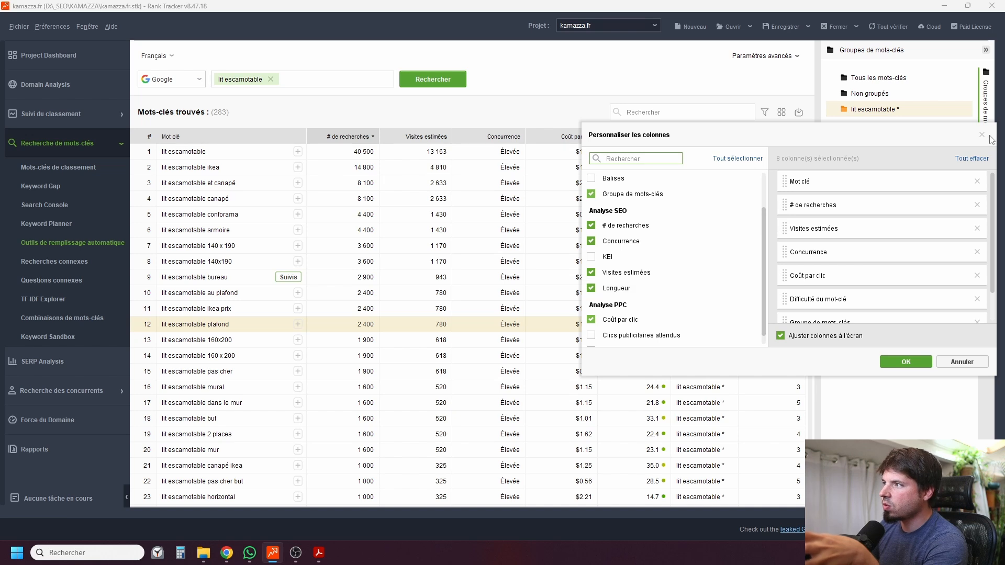
left_click(906, 362)
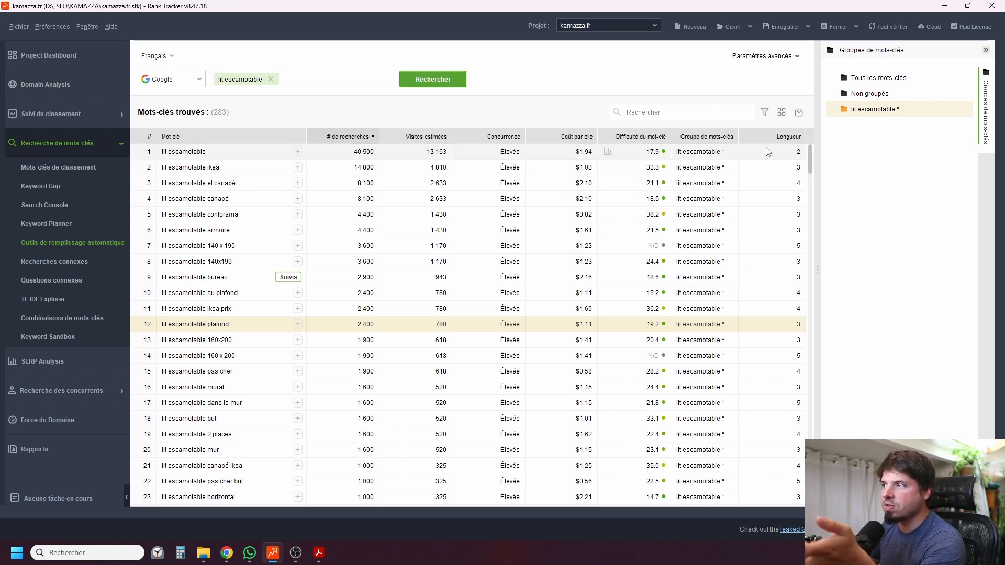
Sort the autocomplete suggestions by descending keyword length and look through the longest phrases.
left_click(785, 137)
left_click(785, 137)
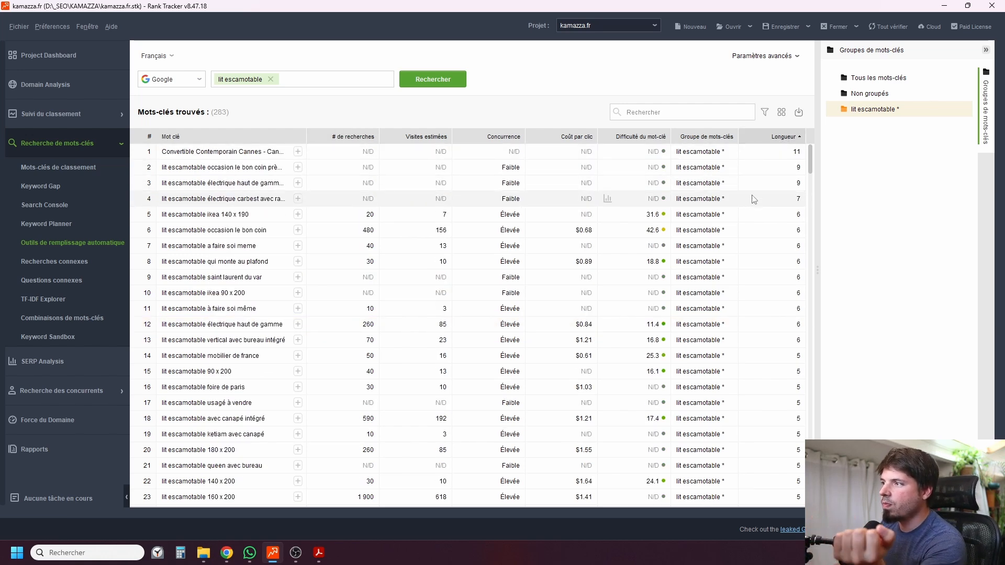
scroll(720, 215, "down", 2)
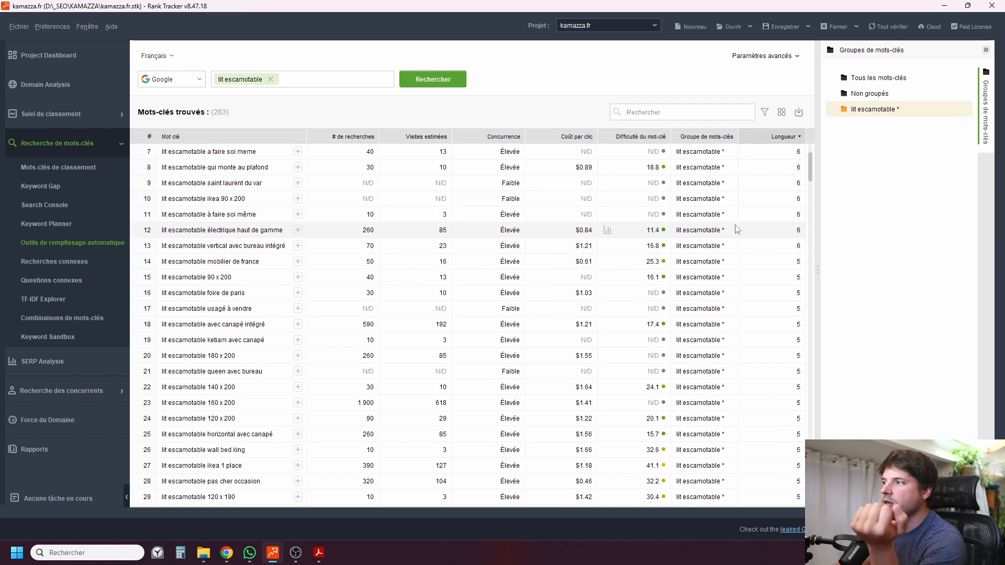
Look through the longest autocomplete phrases and select "lit escamotable vertical avec bureau intégré".
scroll(743, 209, "up", 2)
scroll(766, 194, "down", 2)
scroll(767, 194, "down", 4)
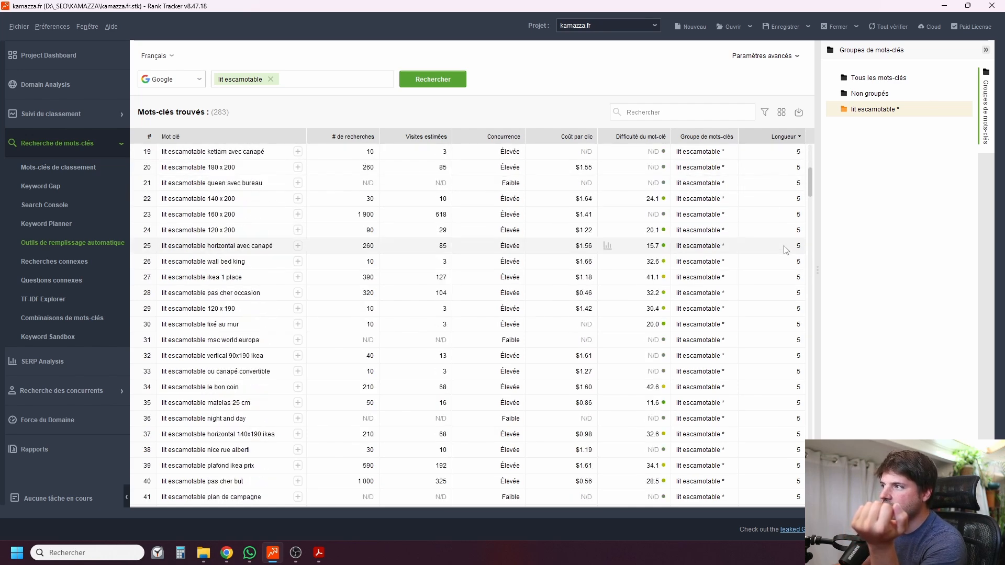
scroll(785, 246, "up", 6)
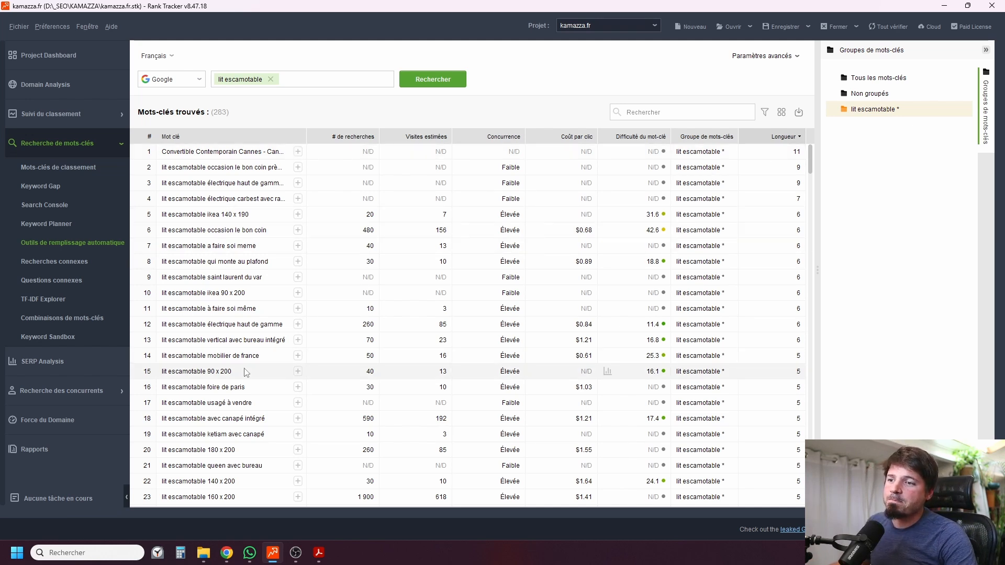
left_click(178, 344)
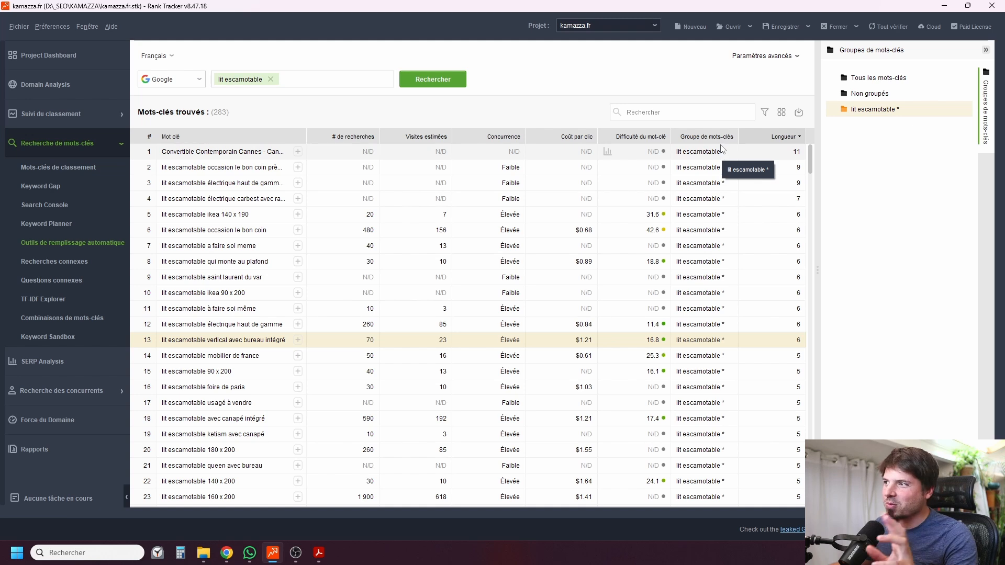
left_click(765, 112)
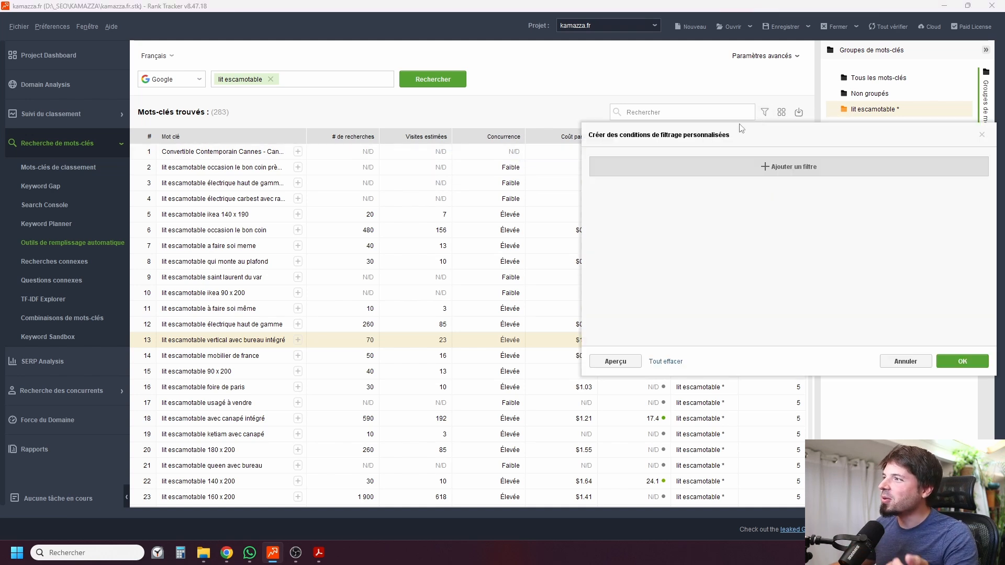
left_click(771, 169)
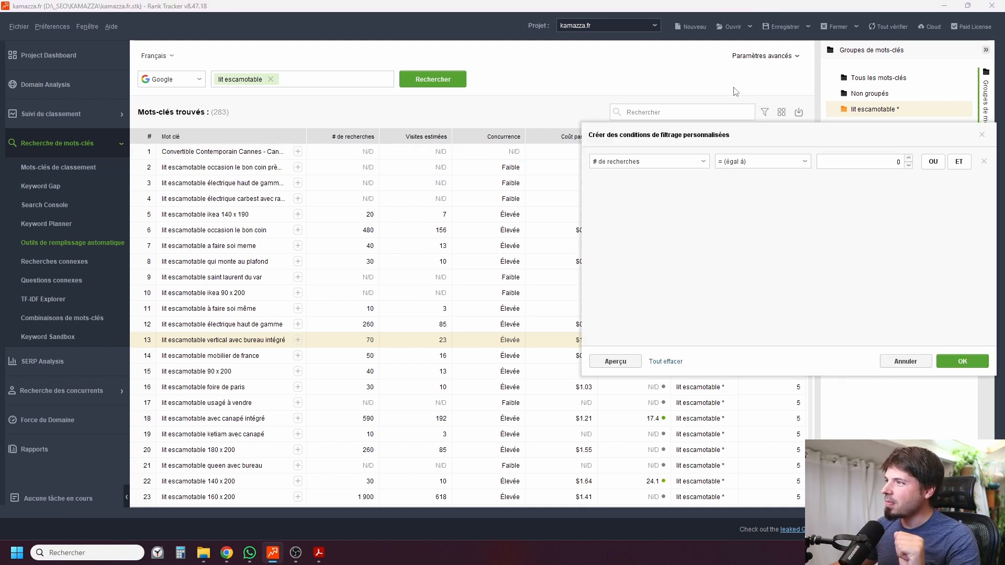
left_click(685, 164)
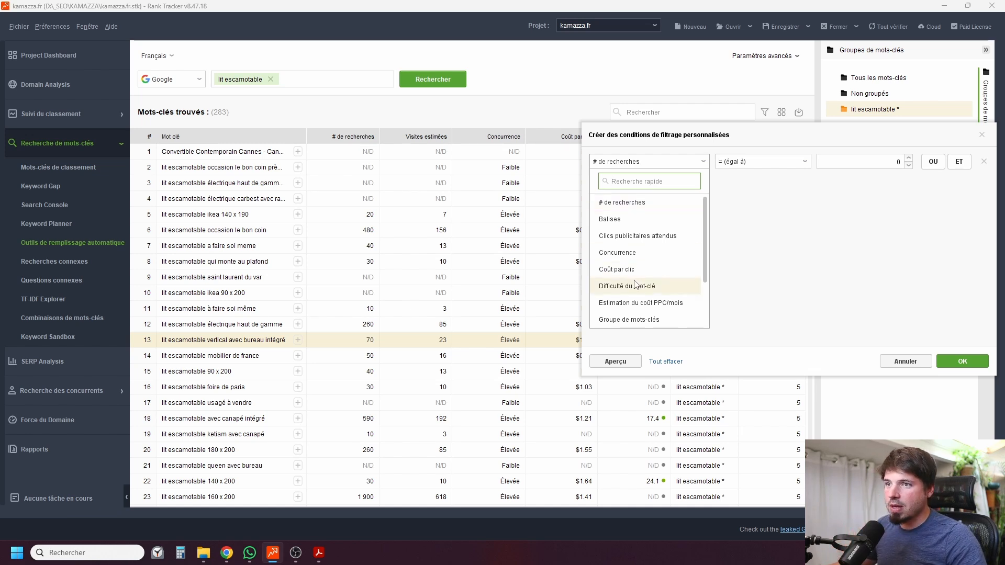
left_click(982, 135)
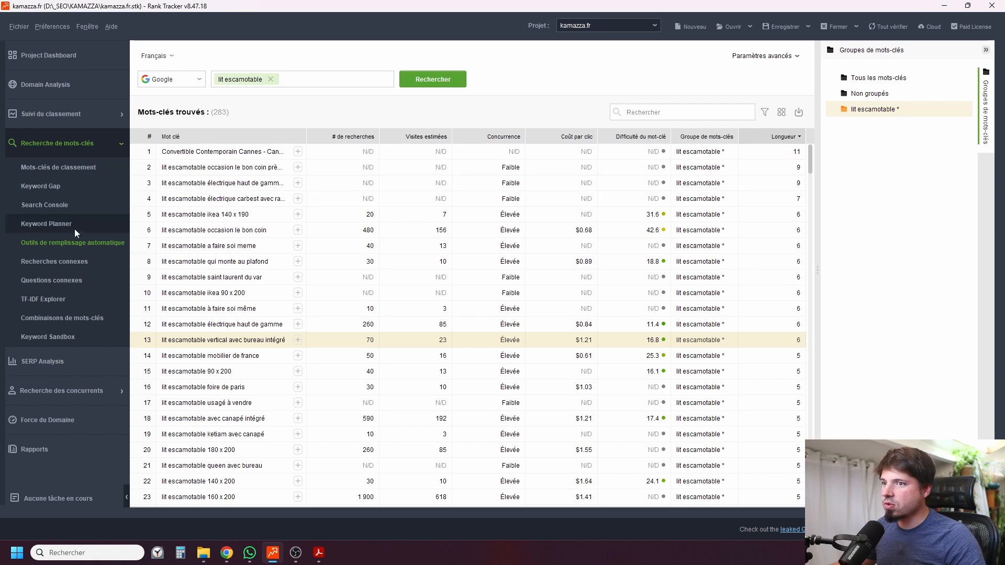
Start a custom filter on the Keyword Planner results with the condition # de recherches greater than 50.
left_click(46, 224)
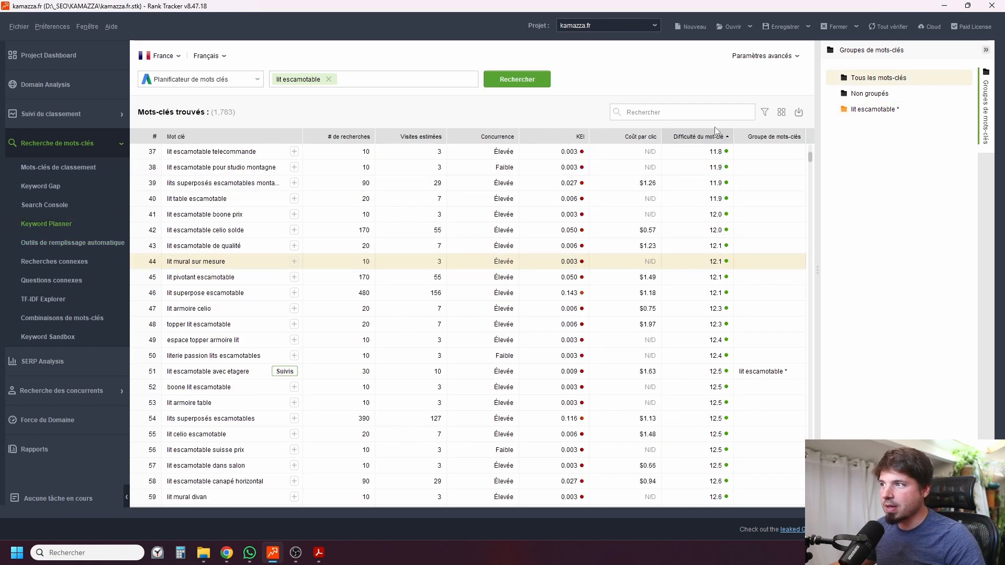
left_click(765, 112)
left_click(701, 170)
left_click(634, 165)
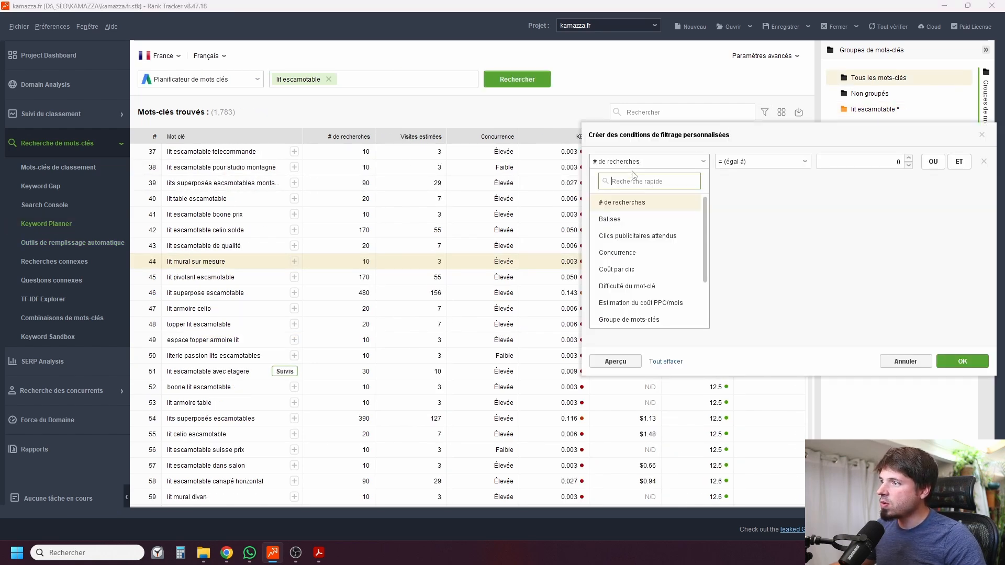
left_click(762, 161)
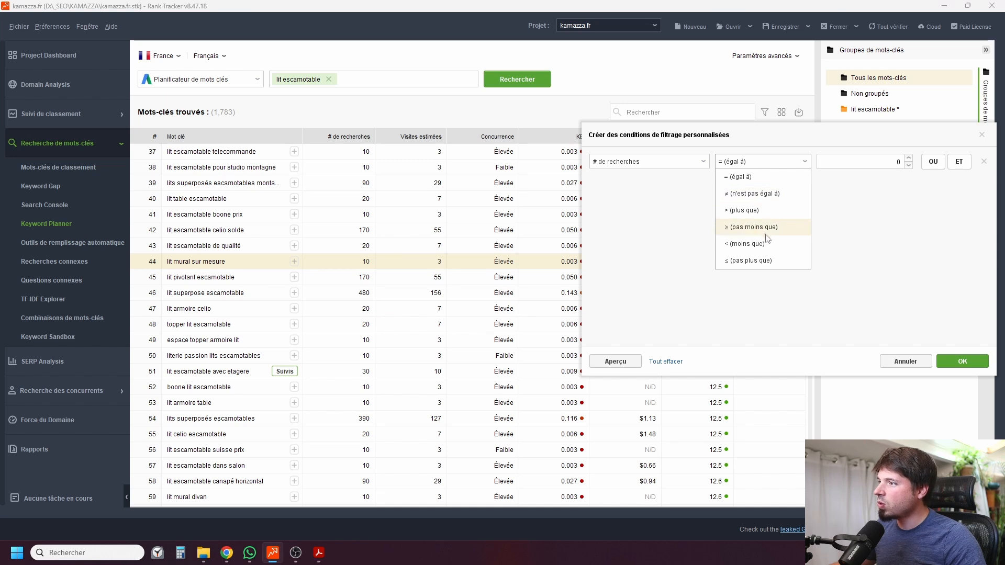
left_click(754, 213)
left_click(879, 160)
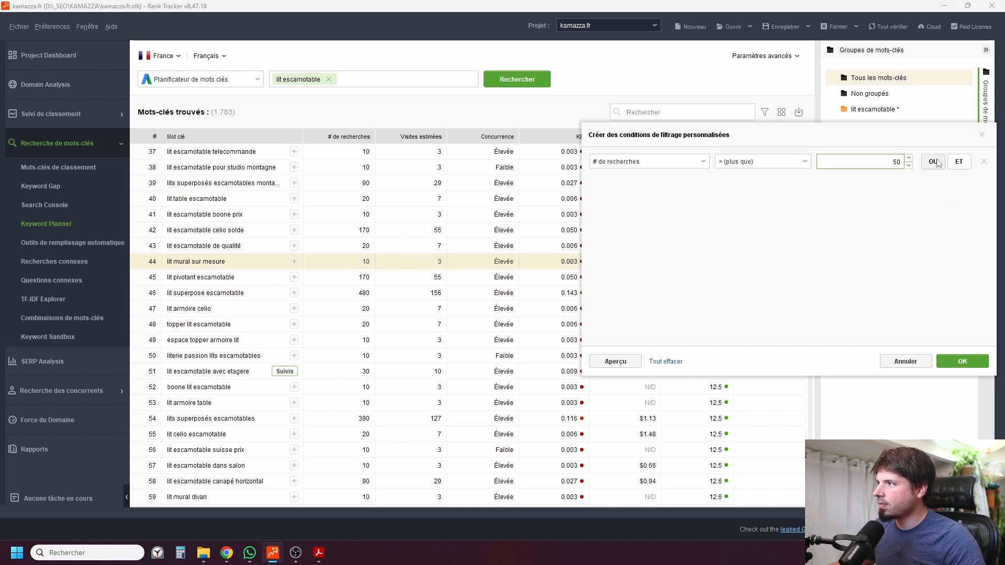
Add an ET condition of Difficulté du mot-clé less than 20, apply the filter and review the remaining keywords.
left_click(958, 162)
left_click(647, 202)
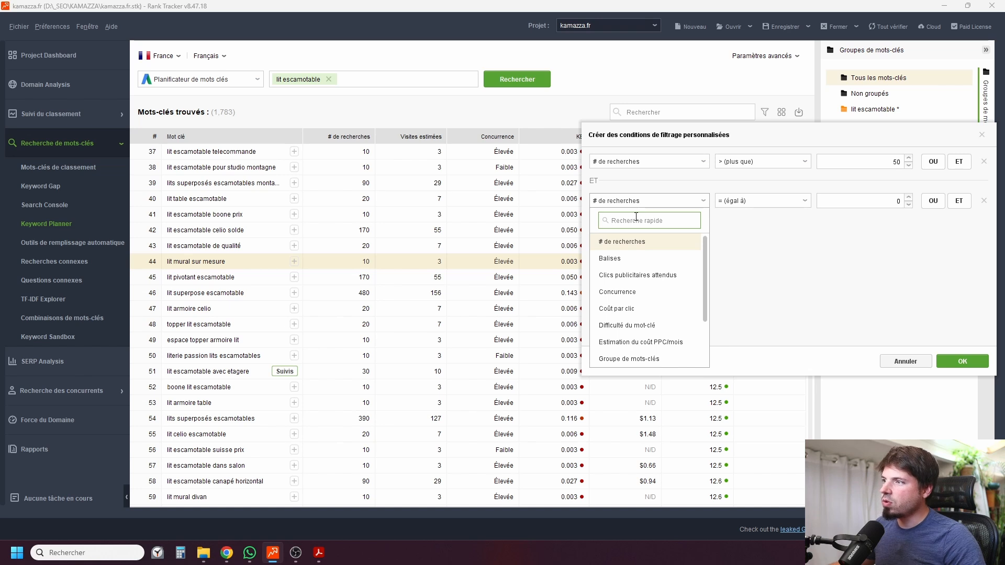
type("diffi")
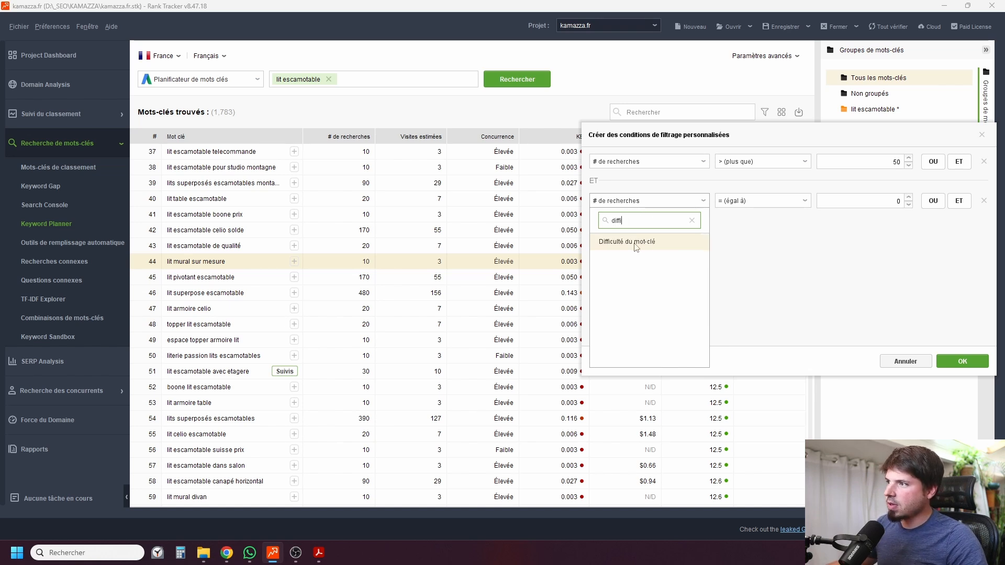
left_click(636, 244)
left_click(762, 201)
left_click(753, 285)
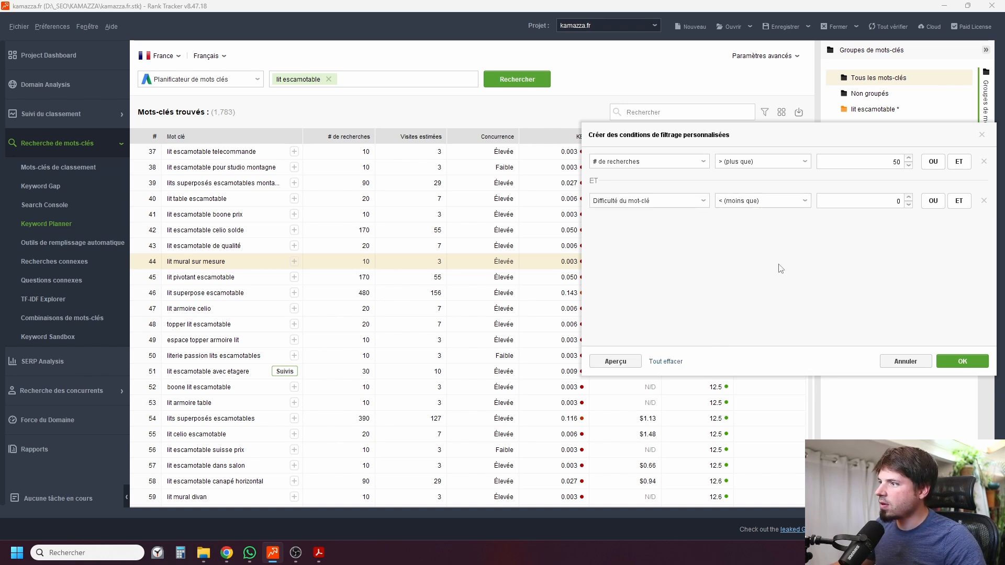
left_click(887, 202)
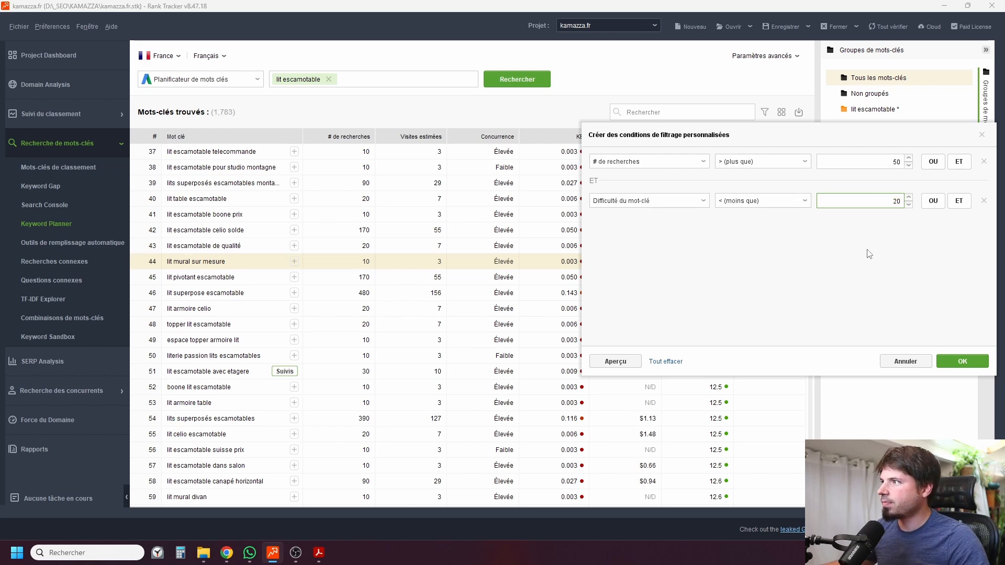
left_click(955, 360)
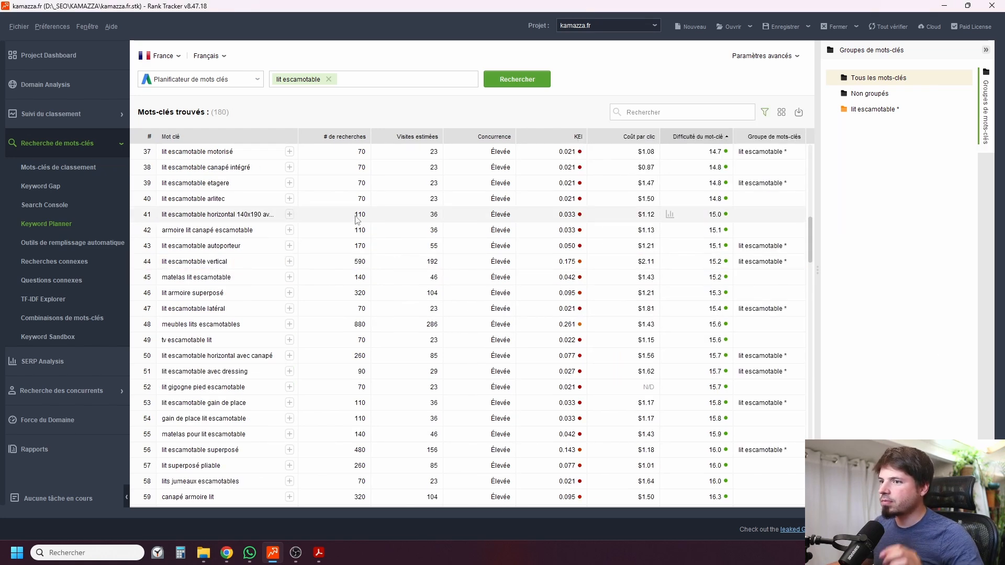
scroll(356, 220, "down", 20)
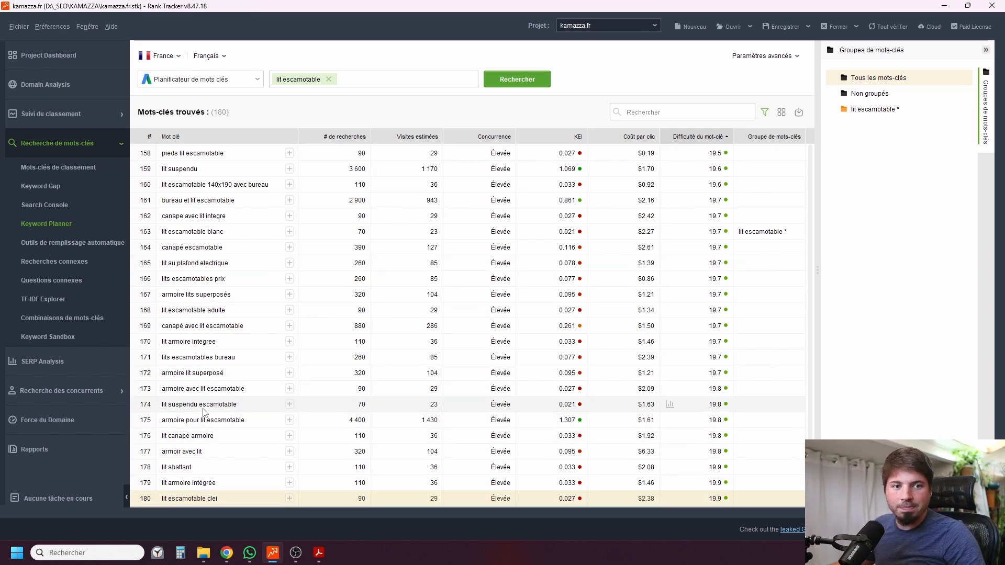
scroll(209, 398, "up", 15)
scroll(217, 383, "up", 20)
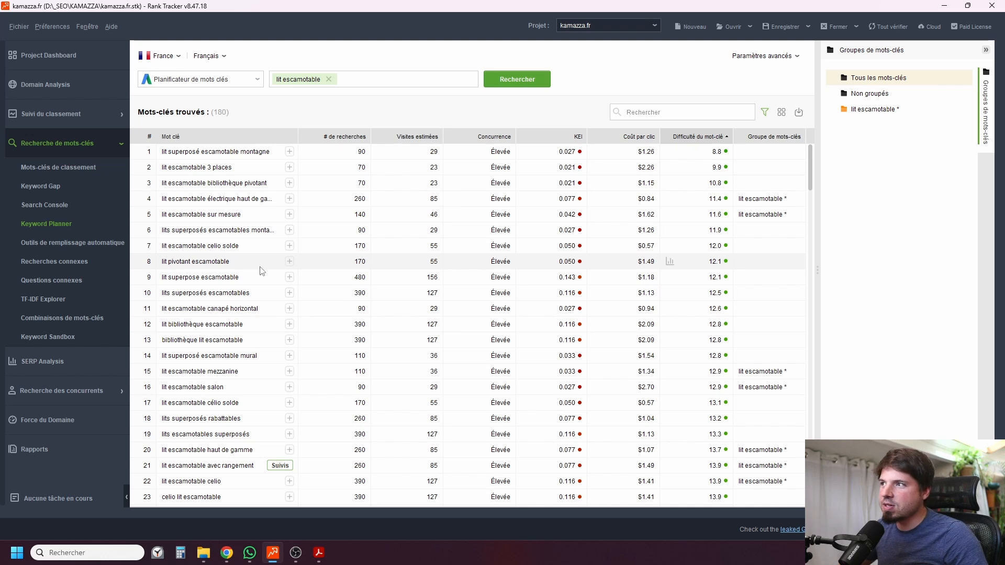
Search the filtered keywords for "lit escamotable", look through the matches and clear the search.
left_click(650, 113)
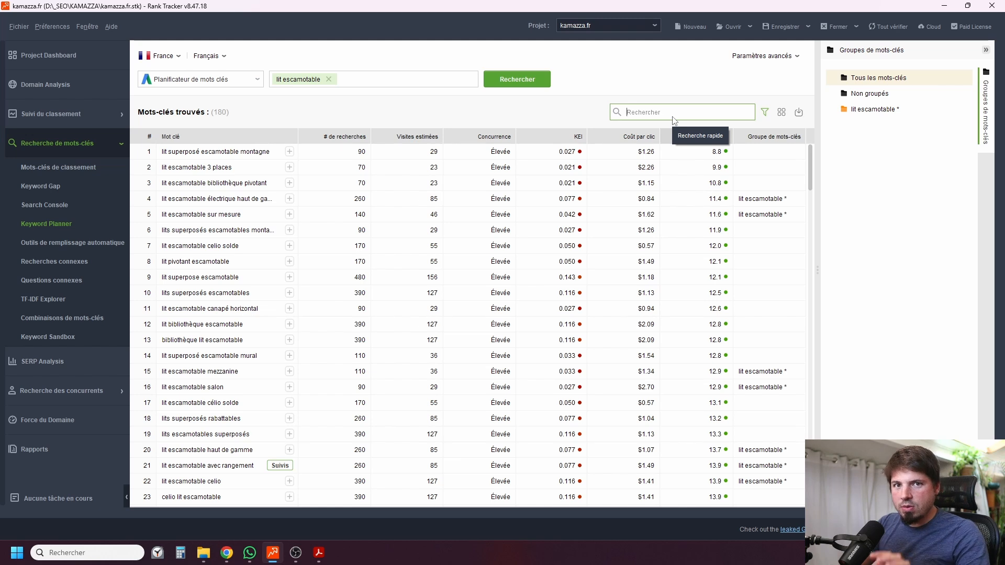
type("lit e")
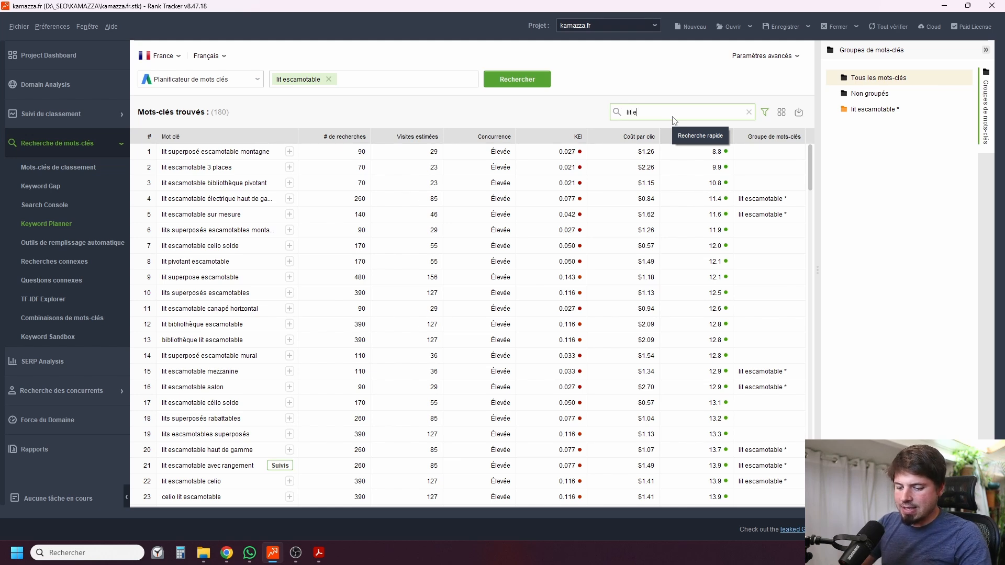
type("scamotable")
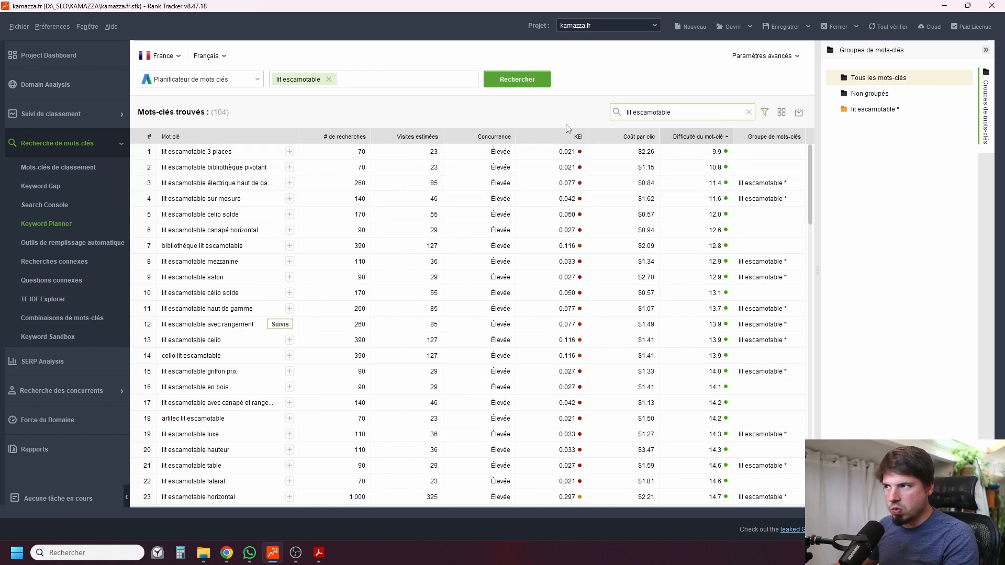
scroll(225, 246, "down", 17)
scroll(238, 246, "down", 10)
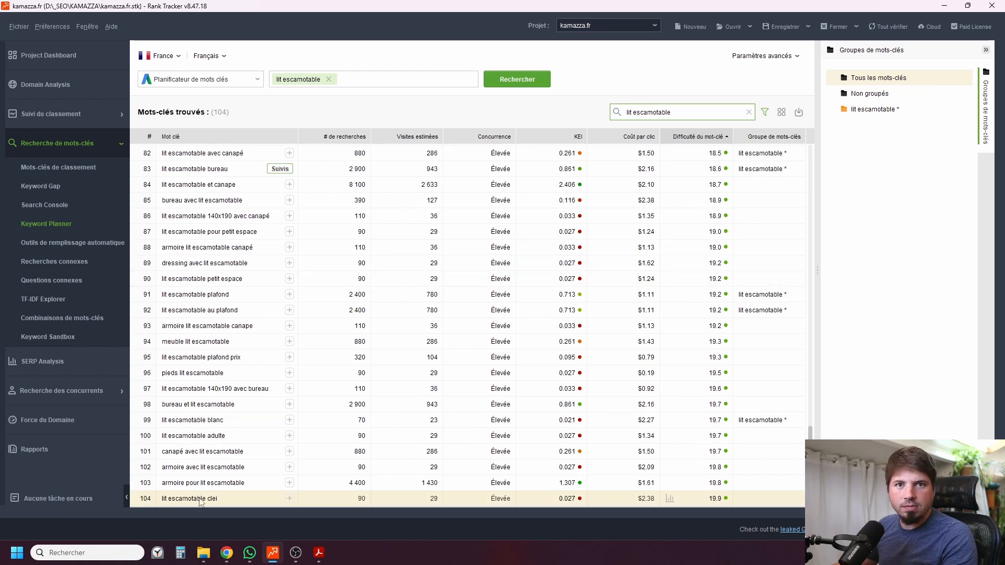
scroll(220, 471, "up", 14)
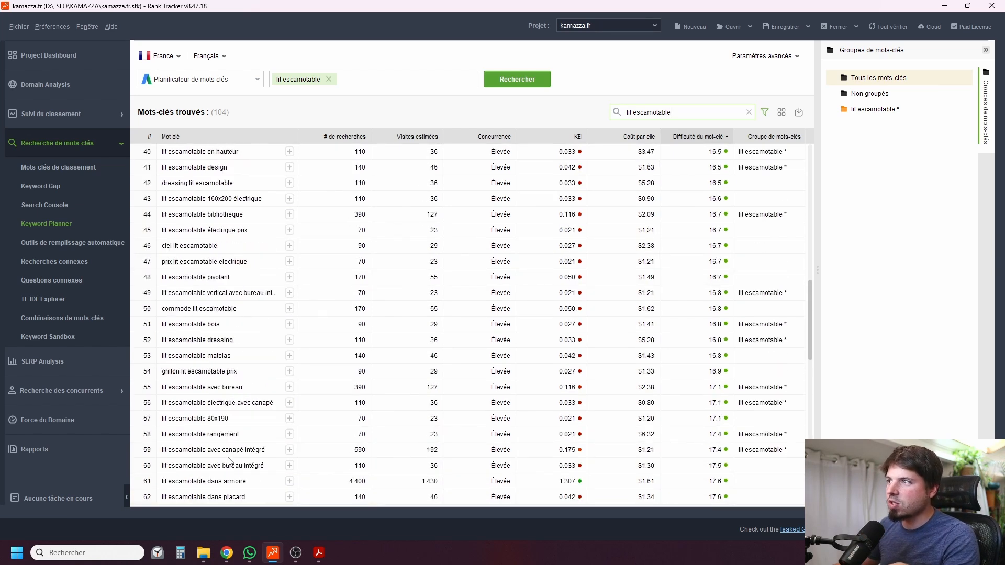
scroll(229, 461, "up", 13)
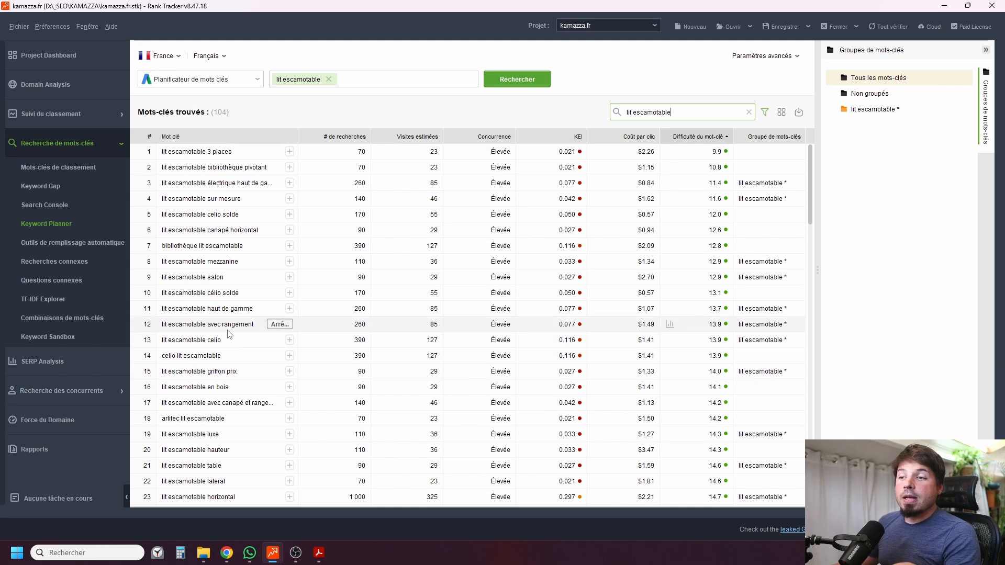
left_click(748, 112)
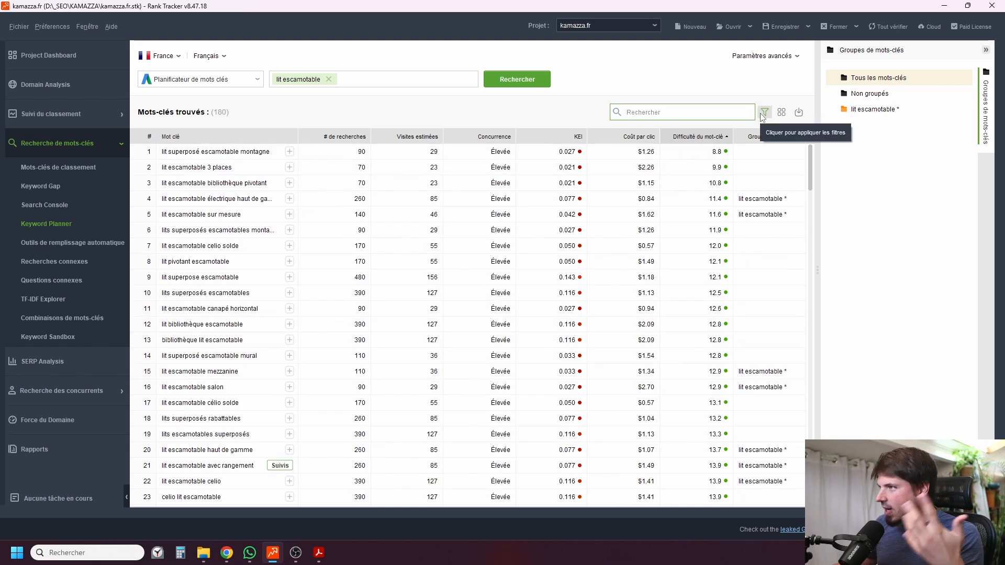
Show the Questions connexes research tool and choose People Also Ask as its source.
left_click(66, 280)
left_click(431, 301)
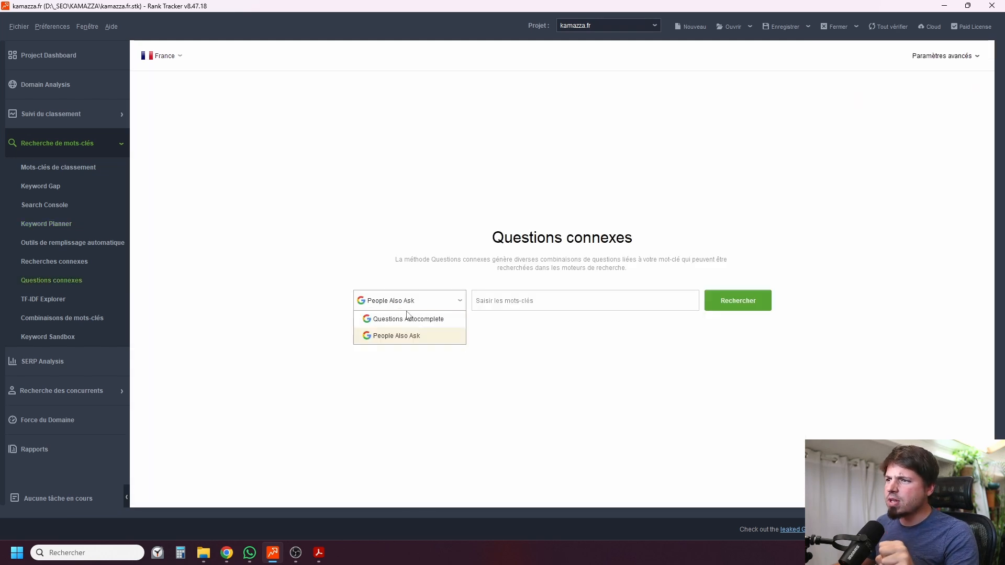
left_click(276, 296)
left_click(385, 306)
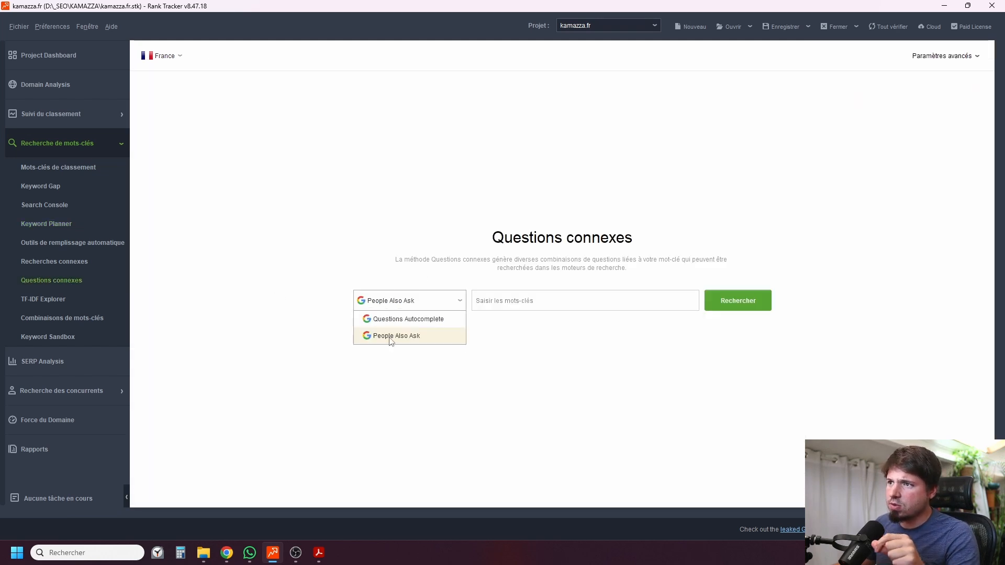
left_click(390, 336)
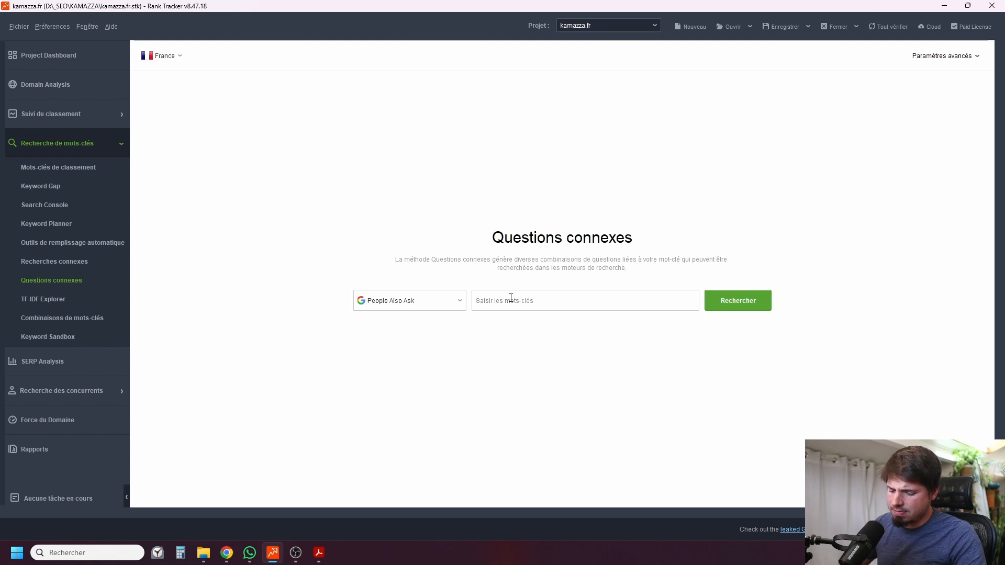
Run the related questions search for "lit escamotable" and stop the collection early to show the questions gathered.
left_click(510, 298)
type("lit es")
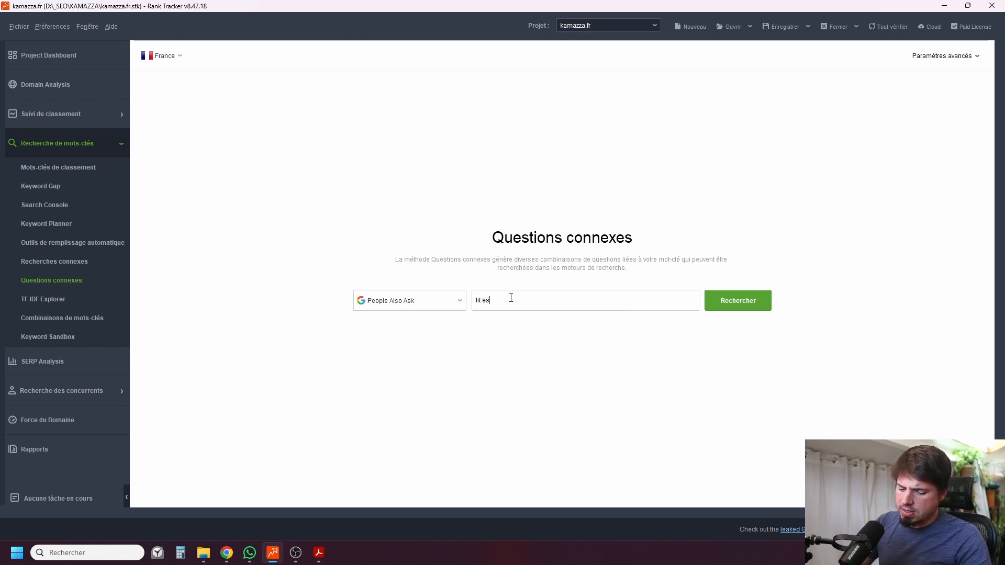
type("camotable")
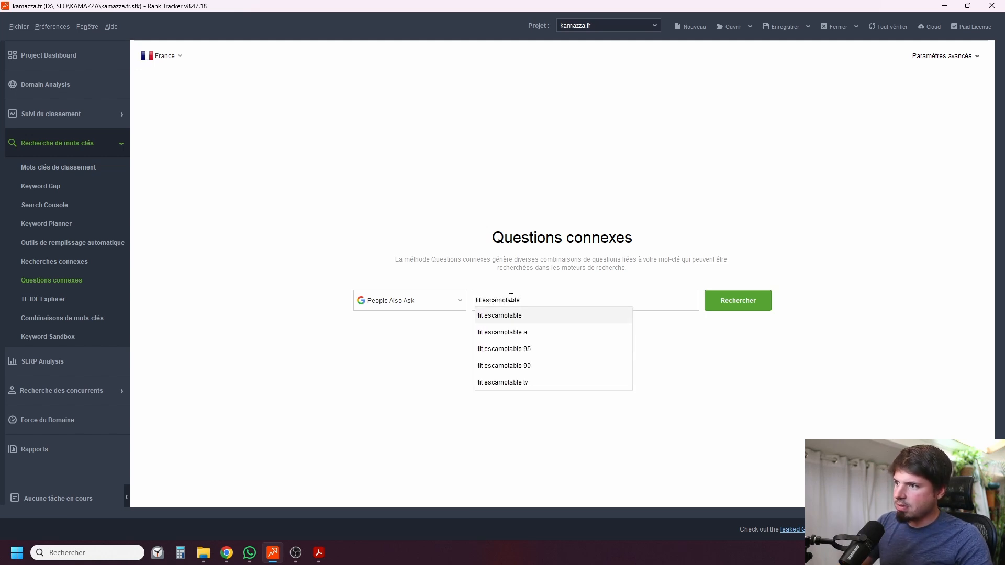
key("Return")
left_click(738, 302)
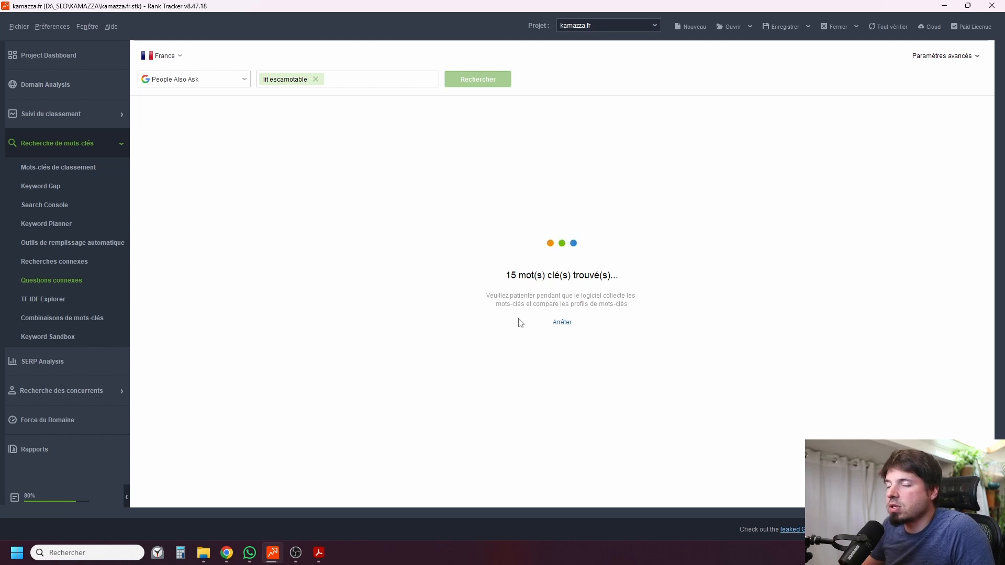
left_click(561, 323)
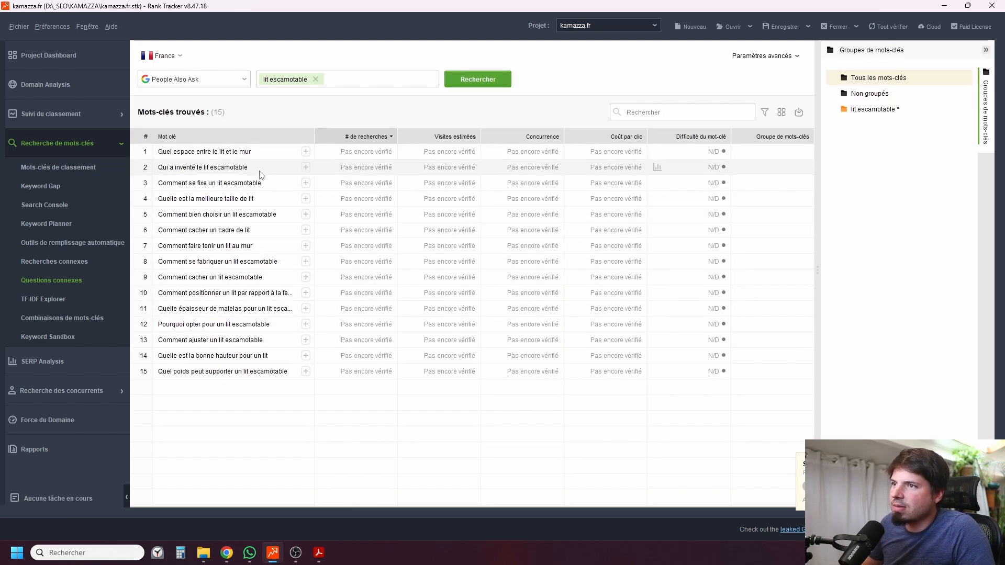
Go through the People Also Ask questions found for "lit escamotable" one by one to judge their relevance.
left_click(225, 152)
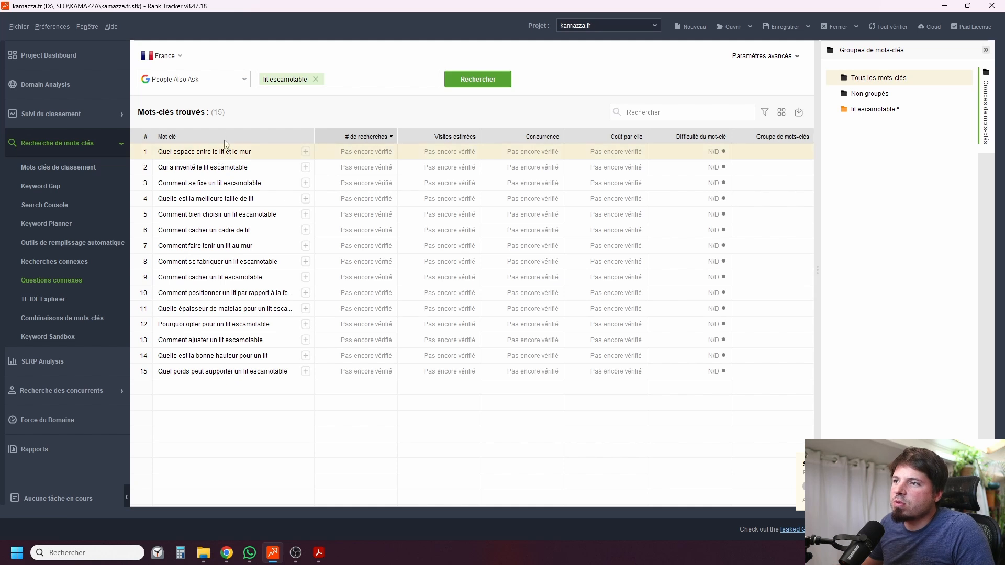
key("Down")
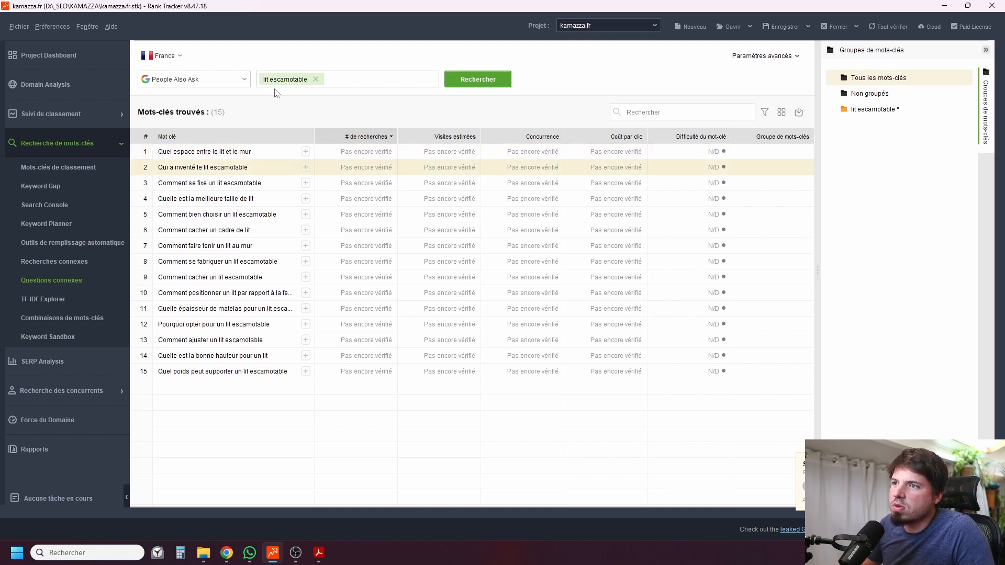
key("Down")
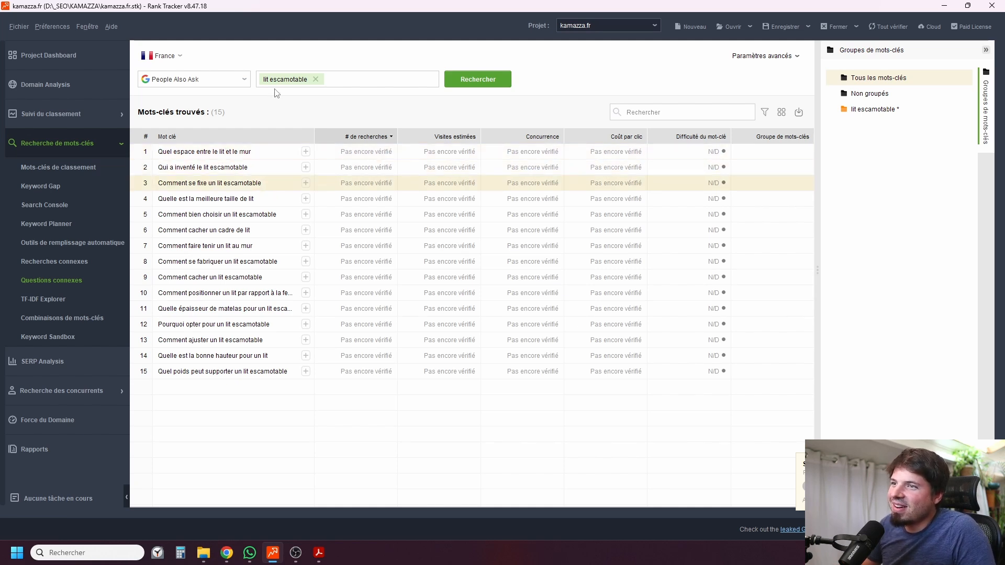
key("Down")
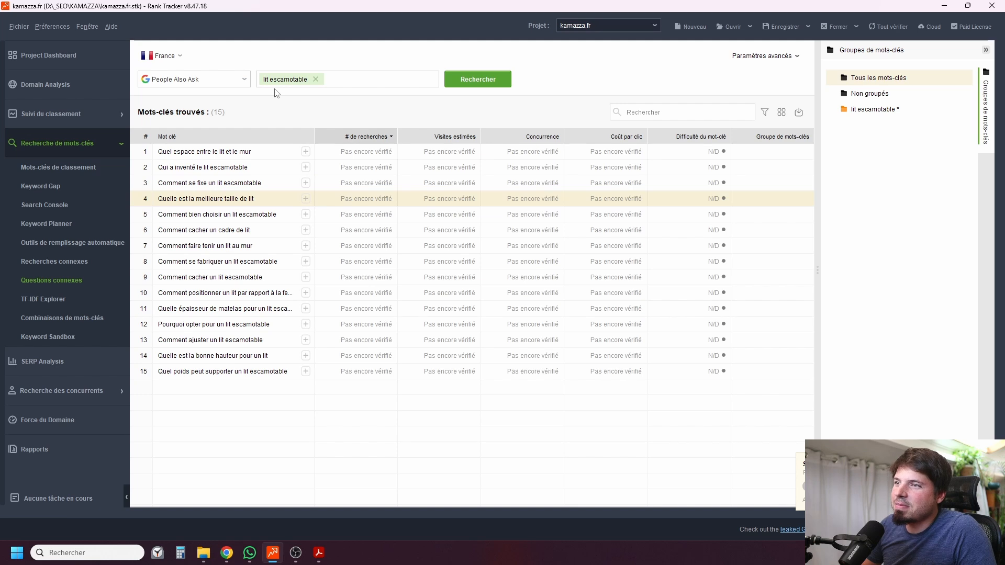
key("Down")
key("Up")
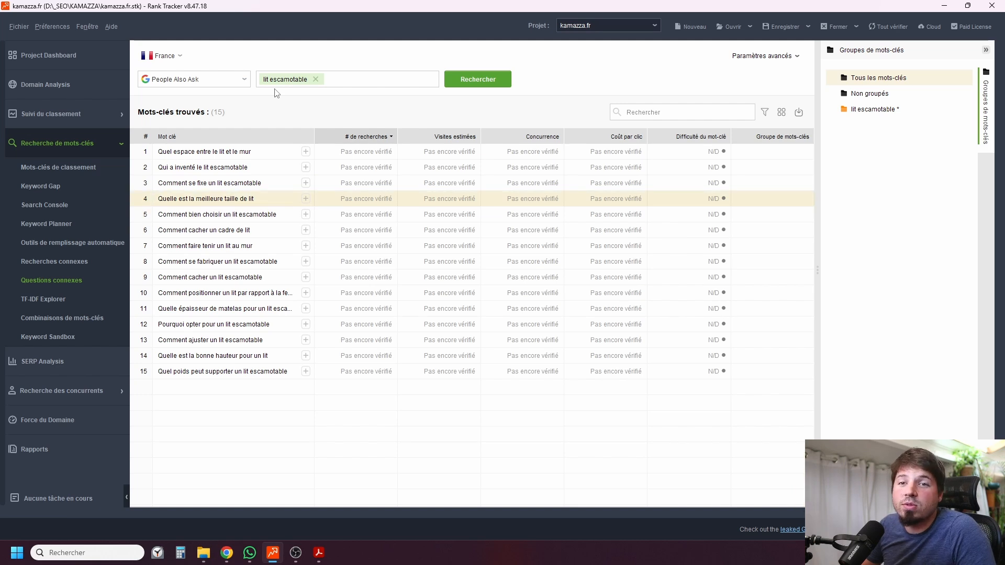
key("Down")
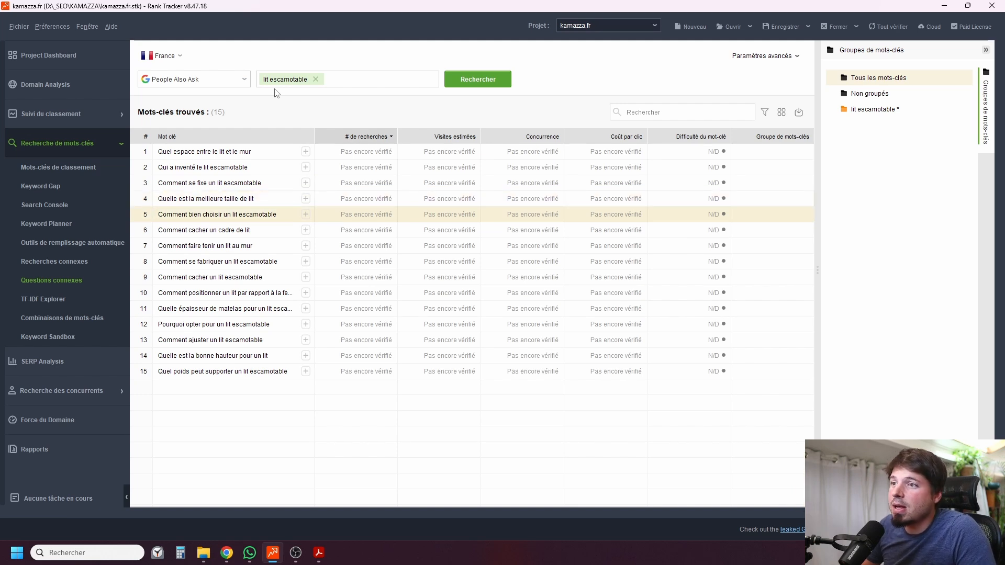
key("Down")
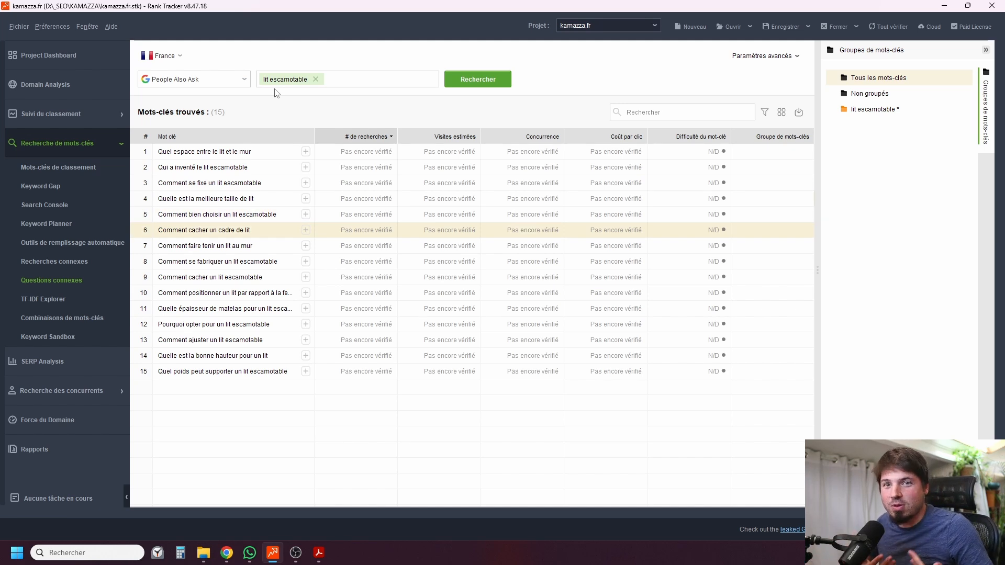
key("Down")
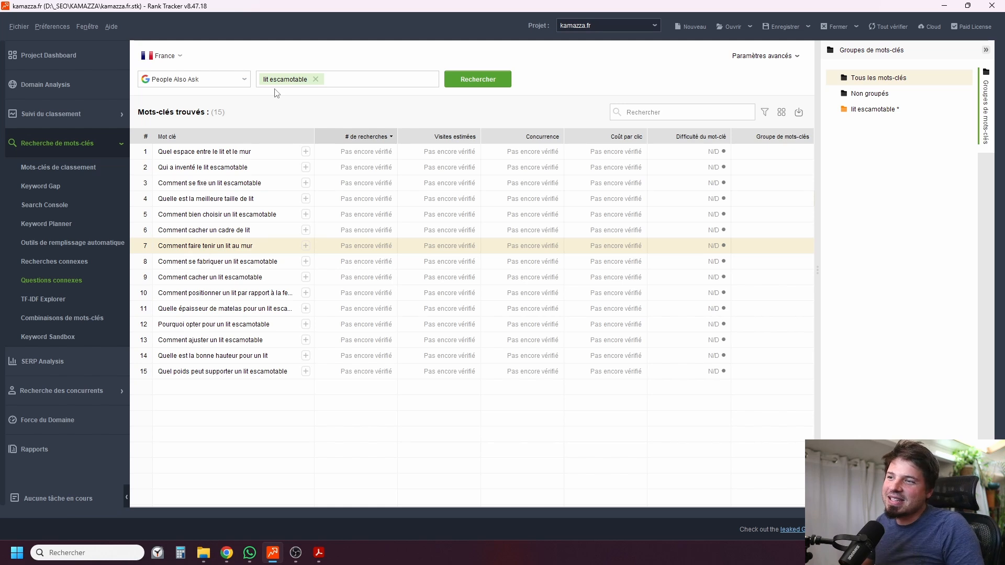
key("Down")
key("Down")
key("Down")
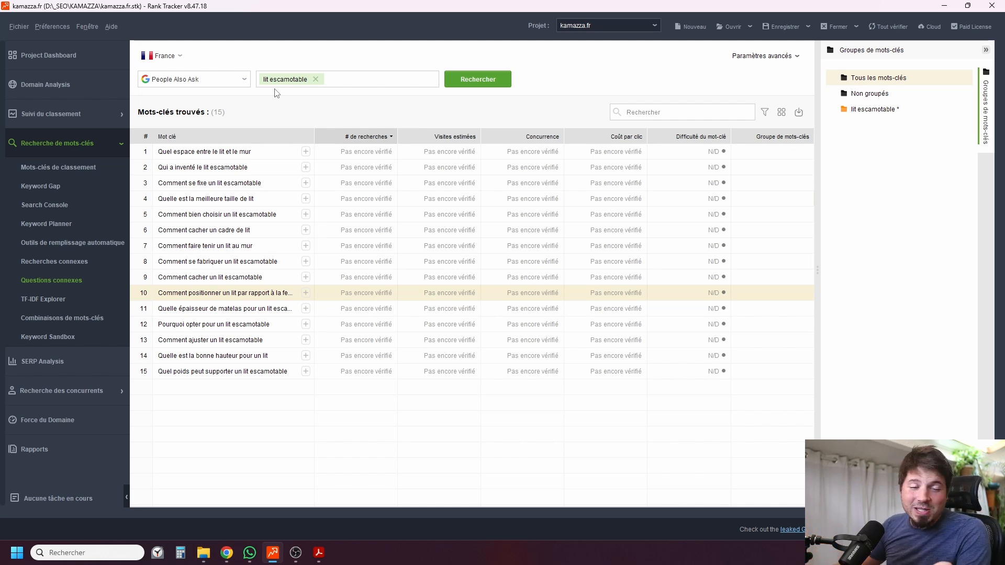
left_click_drag(257, 152, 237, 372)
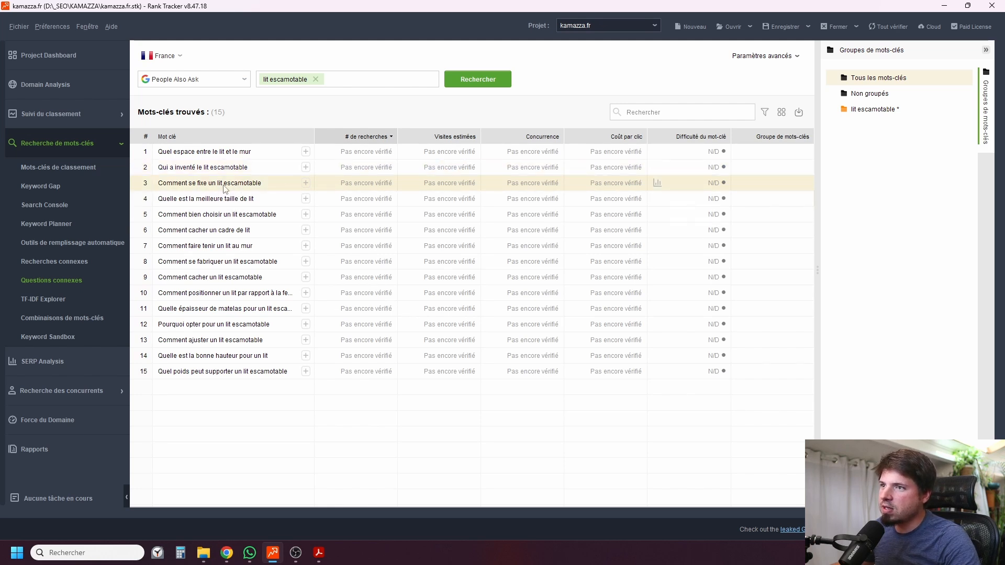
Run a SERP analysis of "Comment se fixe un lit escamotable" and examine the ranking pages' strength and backlink figures.
left_click(657, 183)
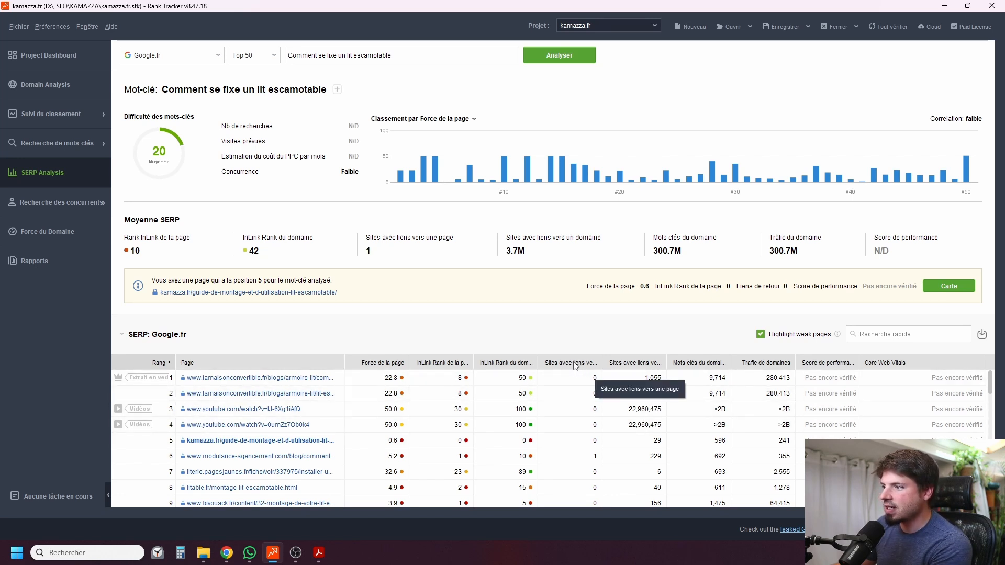
scroll(586, 380, "down", 1)
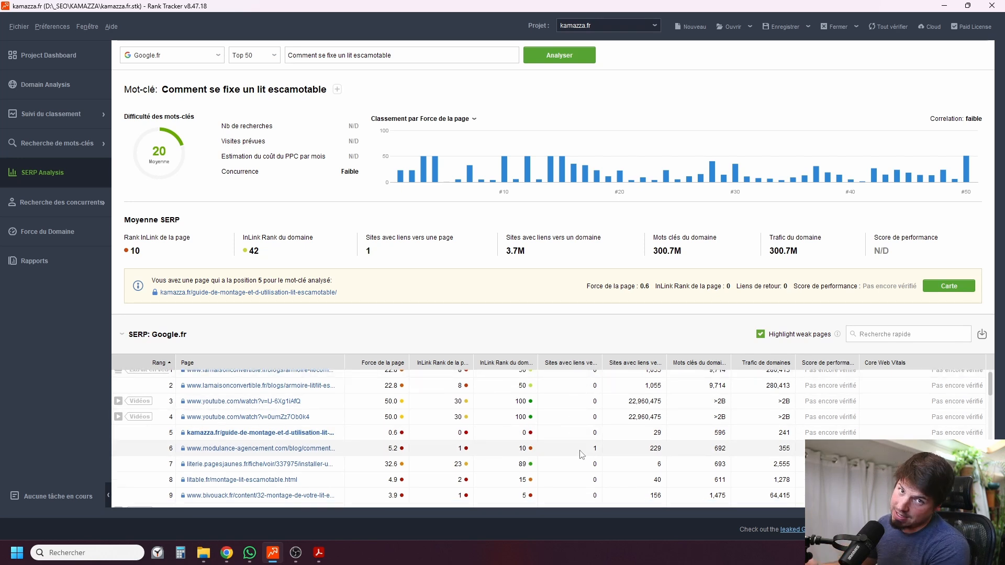
scroll(583, 452, "up", 1)
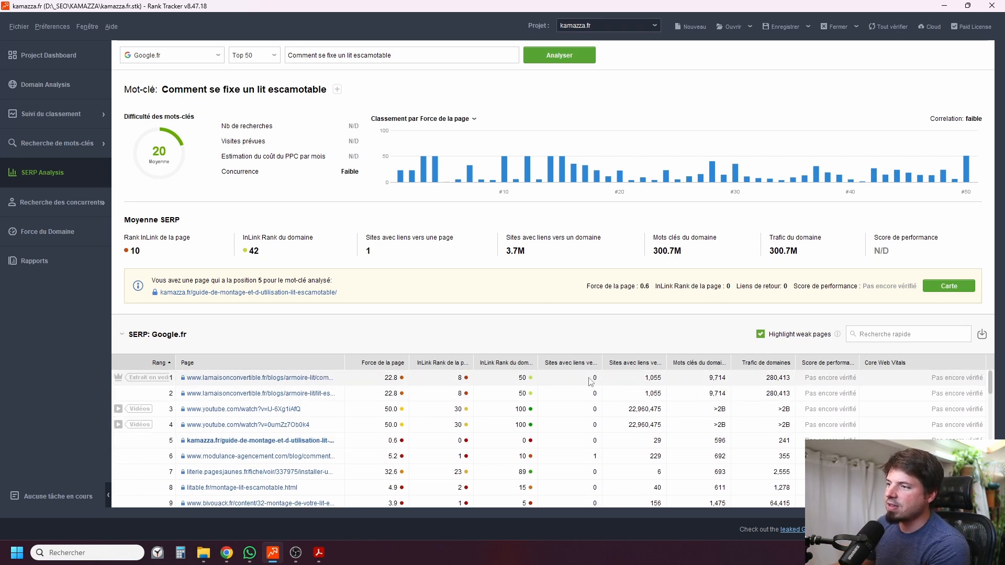
scroll(589, 461, "down", 1)
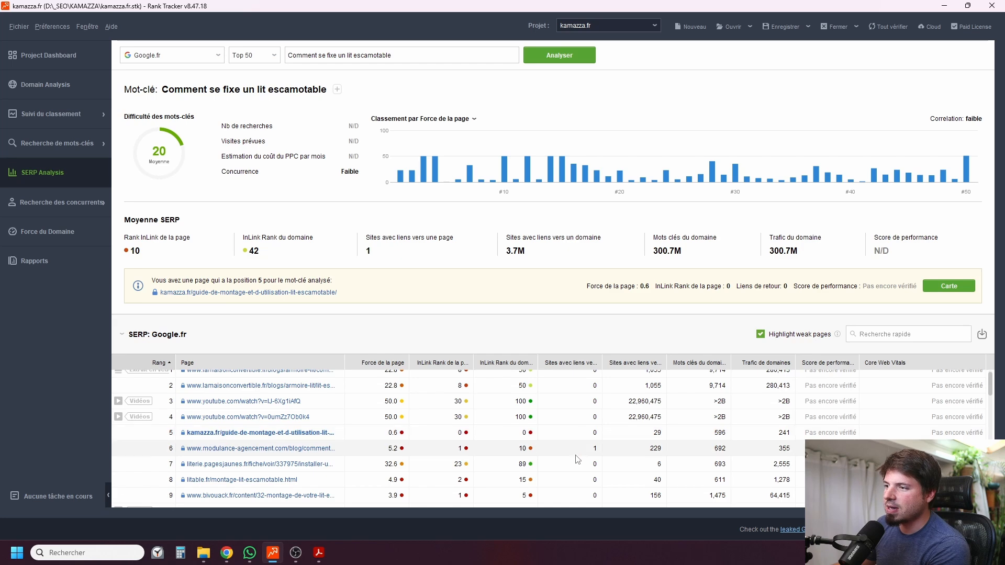
scroll(581, 444, "down", 2)
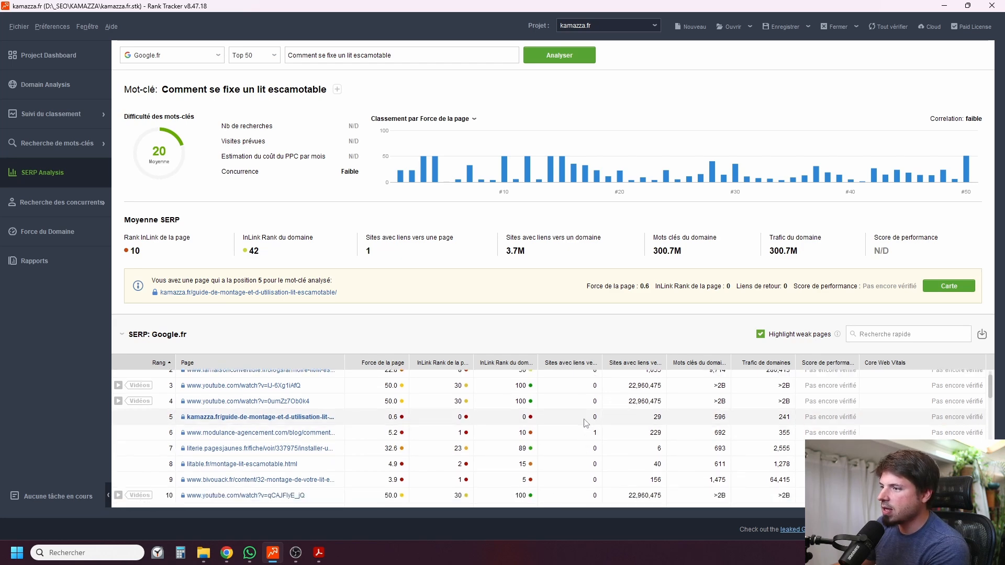
scroll(590, 421, "down", 4)
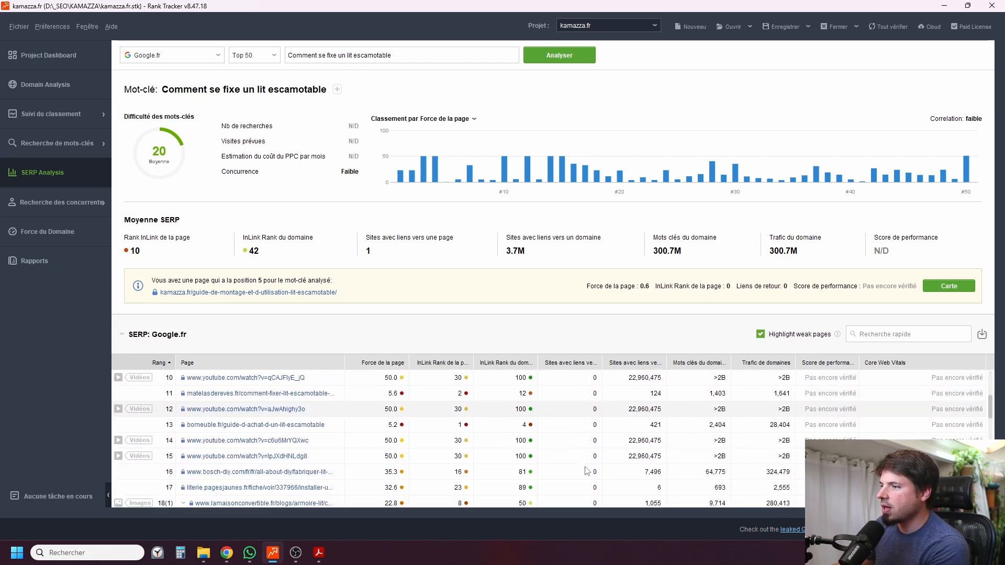
scroll(587, 466, "up", 6)
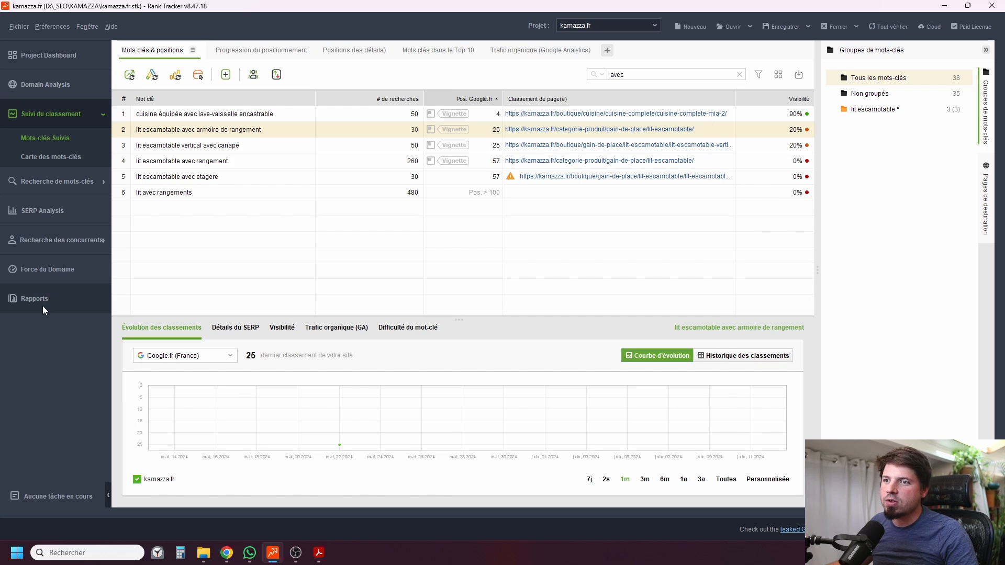
Copy the question analysed in SERP Analysis, return to the tracked keywords and clear the "avec" quick filter.
left_click(54, 211)
left_click(292, 57)
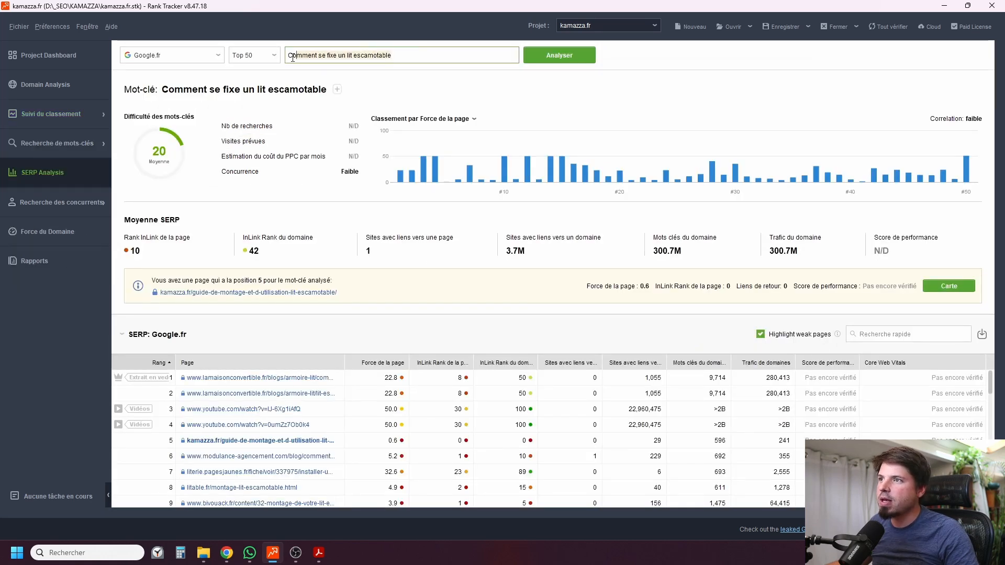
left_click(40, 114)
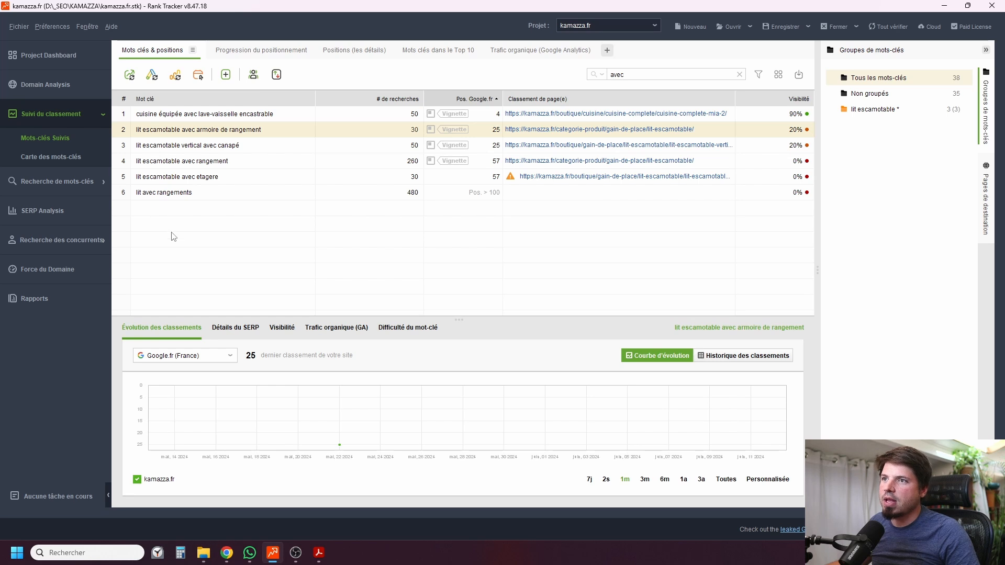
left_click(739, 74)
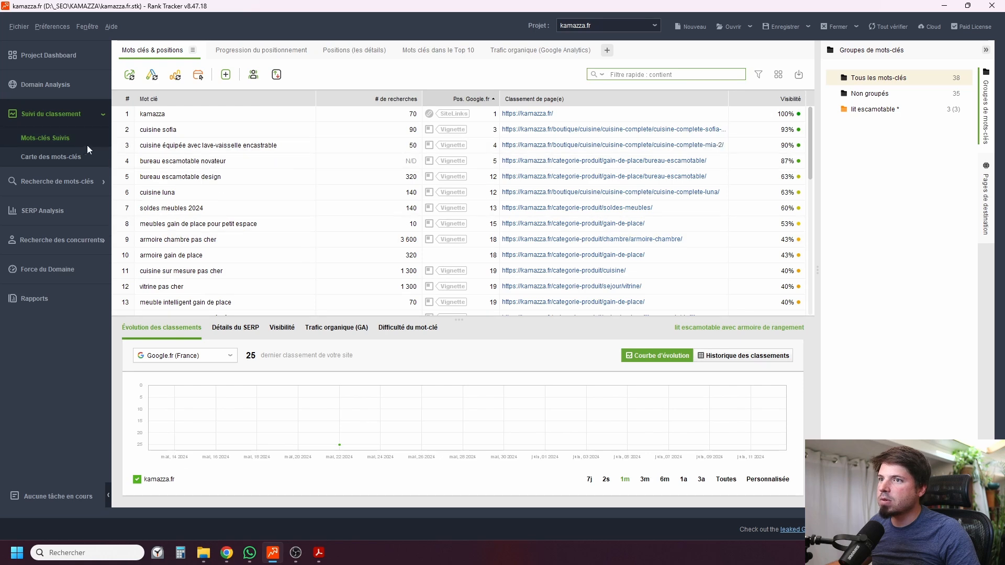
left_click(51, 156)
left_click(61, 139)
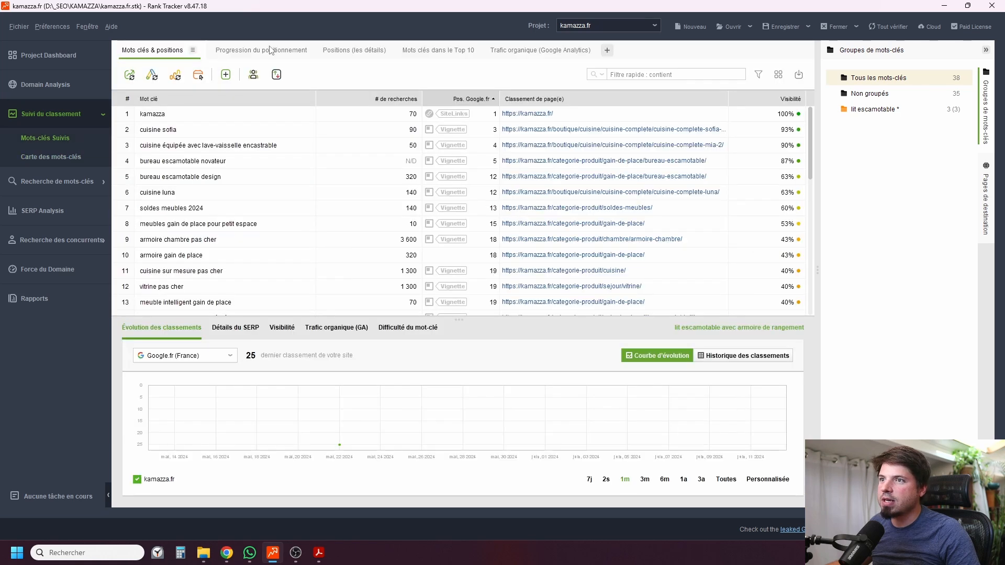
Add "Comment se fixe un lit escamotable" to the project's tracked keywords with Google.fr as the search engine.
left_click(229, 77)
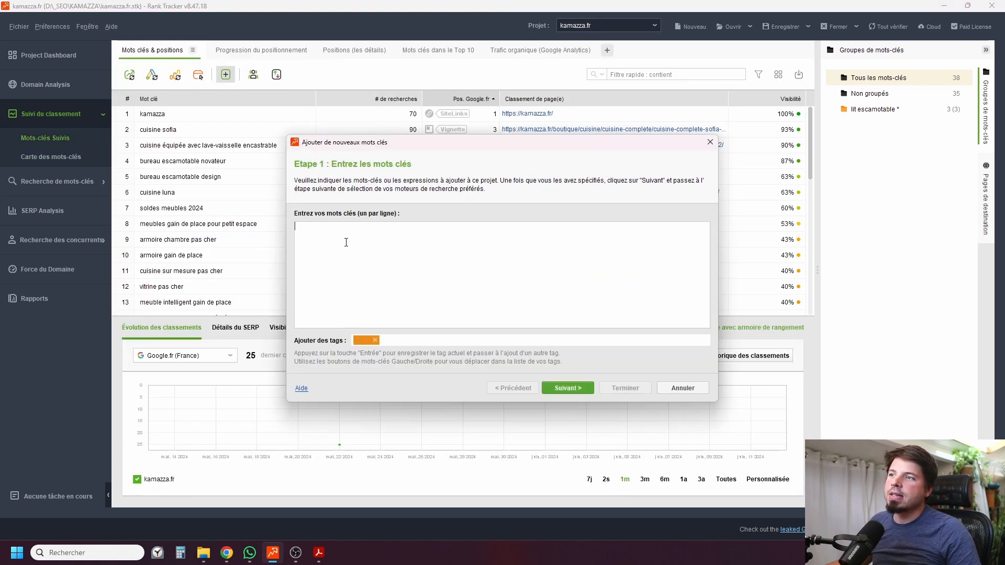
type("Comment se fixe un lit escamotable")
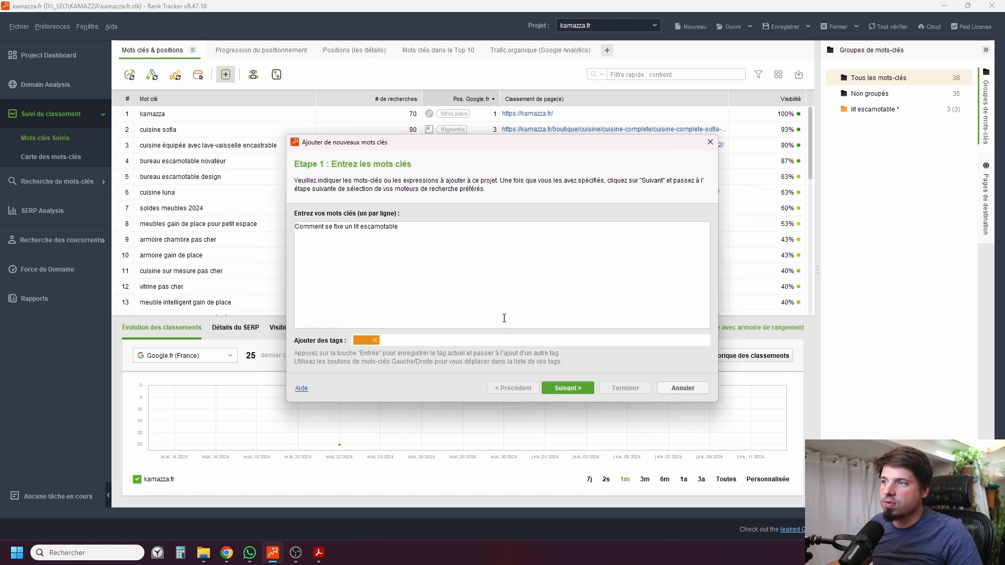
left_click(565, 389)
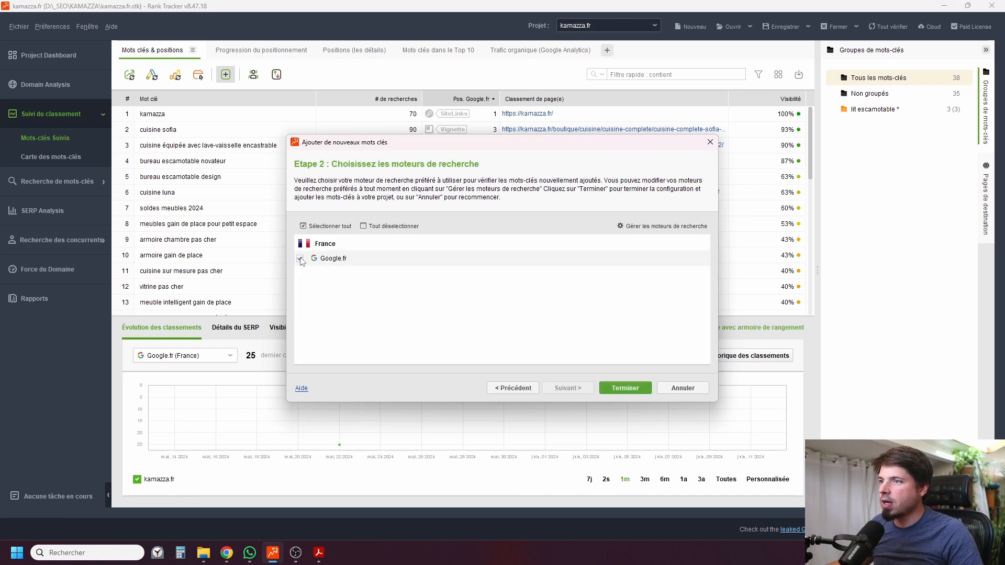
left_click(618, 389)
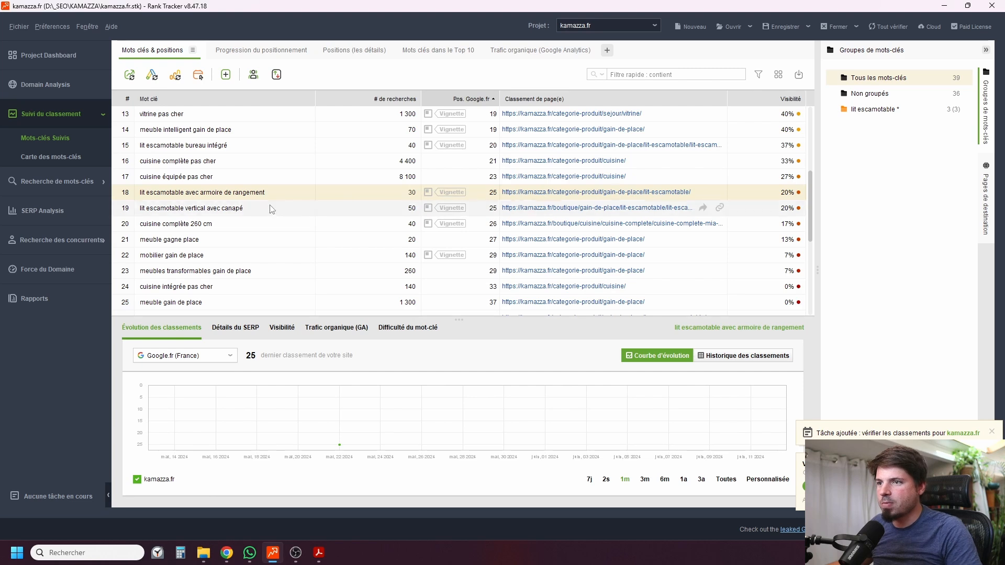
Find "Comment se fixe un lit escamotable" in the tracked keywords and show its ranking evolution.
scroll(271, 211, "up", 4)
scroll(272, 213, "down", 9)
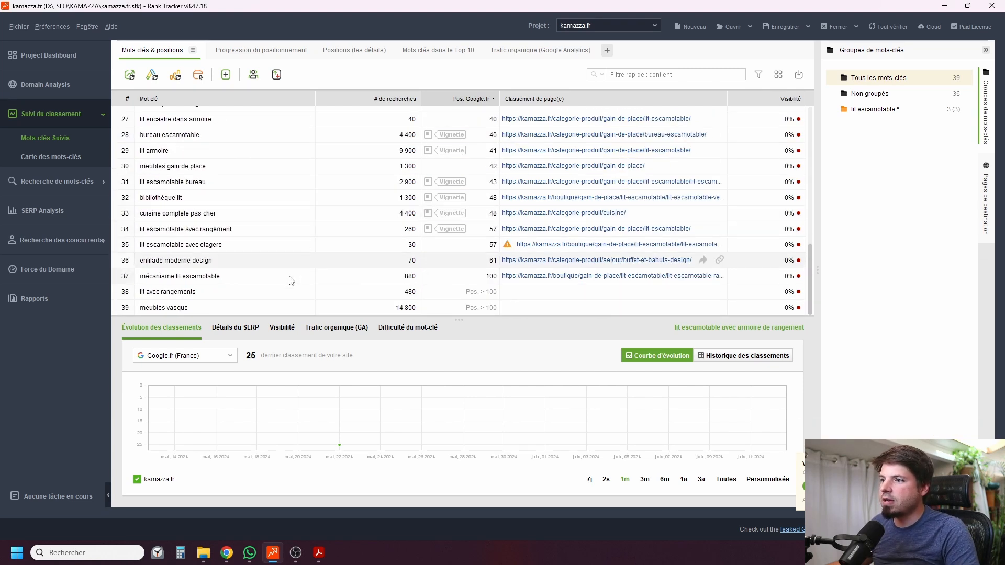
scroll(257, 290, "up", 3)
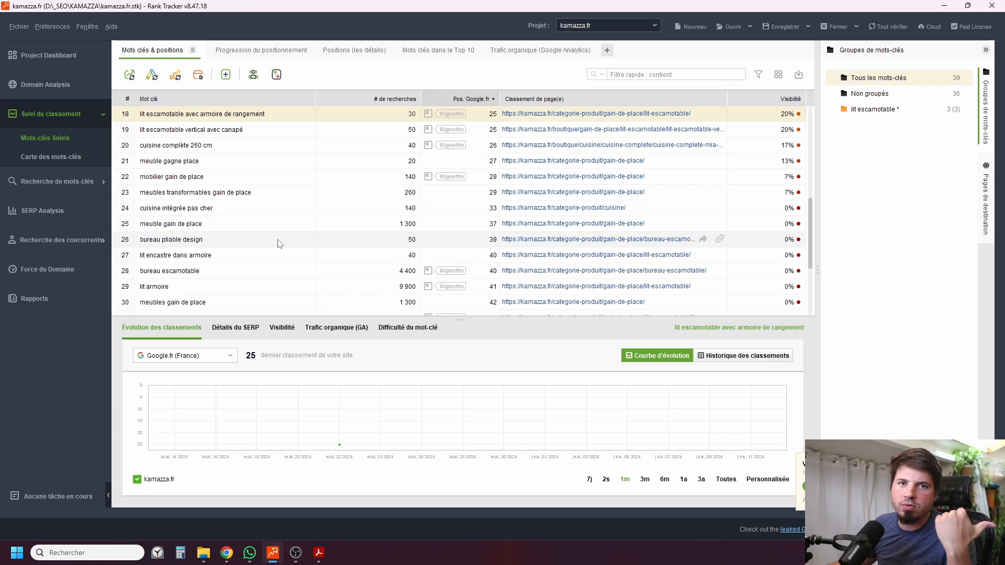
scroll(293, 236, "up", 3)
scroll(308, 228, "up", 3)
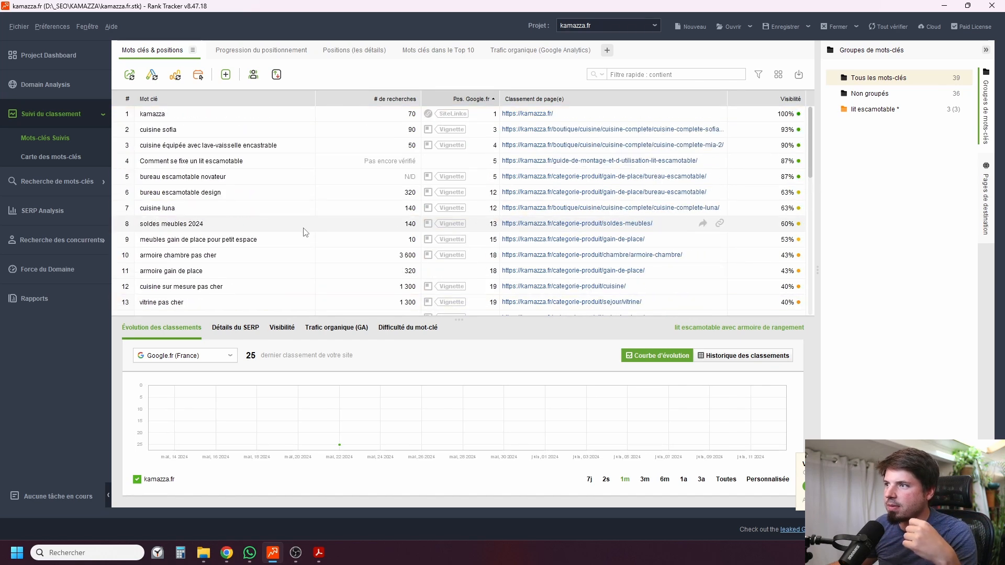
left_click(262, 162)
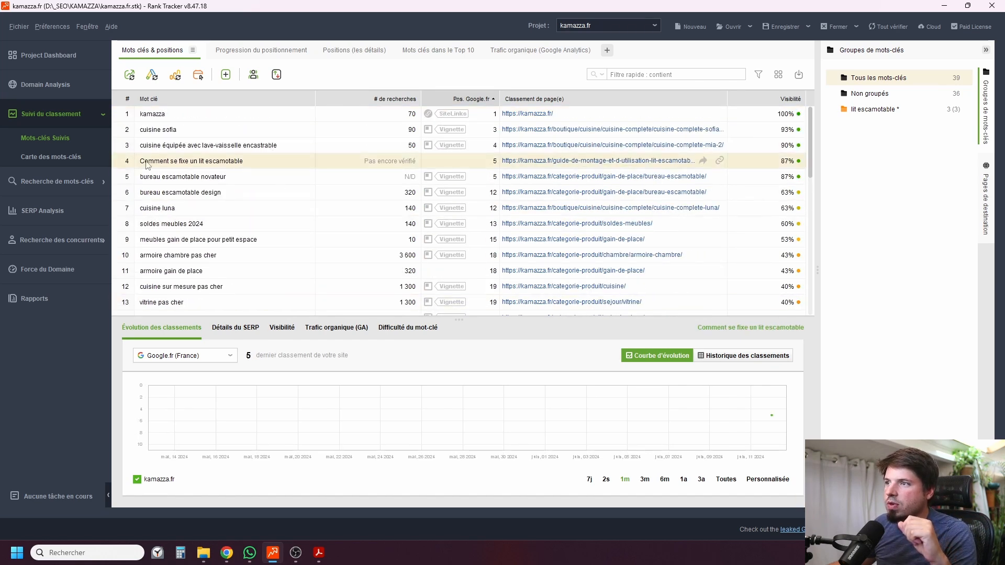